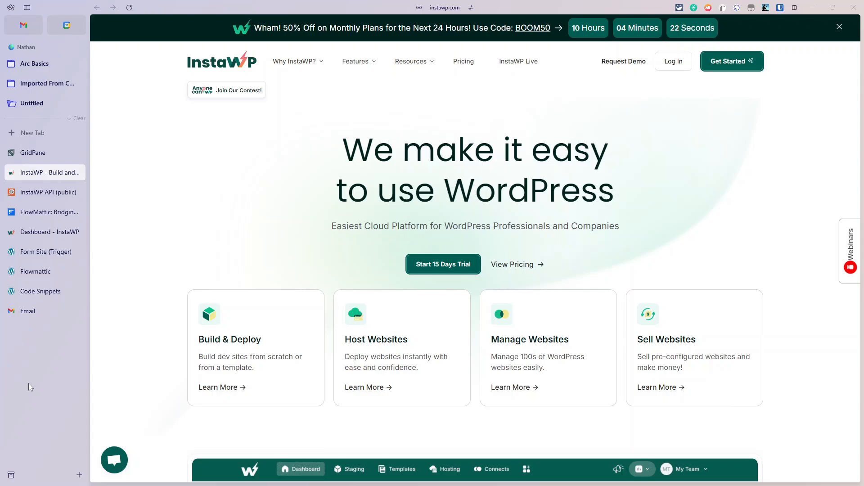
Step: Switch from instawp.com to the FlowMattic homepage using the Arc sidebar tab
click(48, 215)
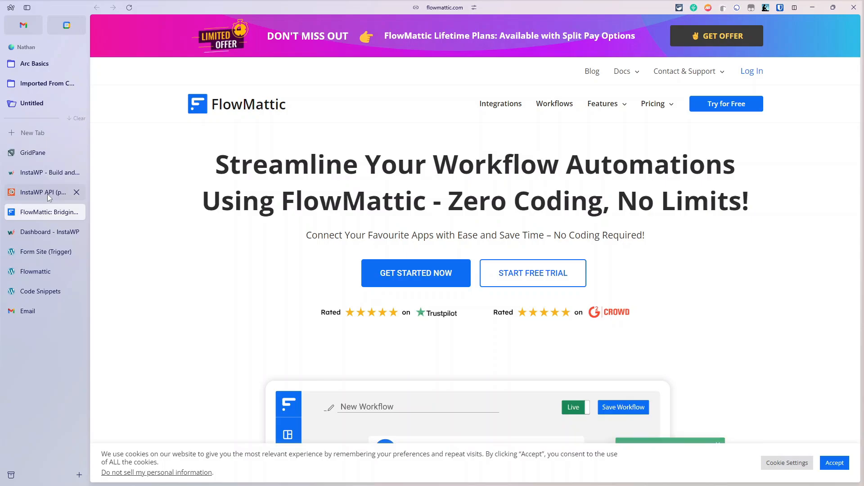
Step: Open the InstaWP API (public) docs at the Create Site (From Template) endpoint
click(47, 194)
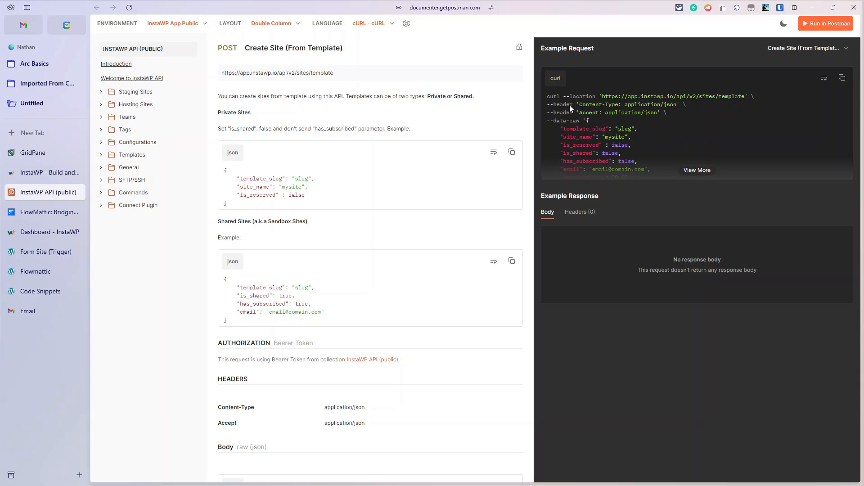
Step: View the full cURL example for Create Site (From Template), then go to the InstaWP dashboard
click(698, 170)
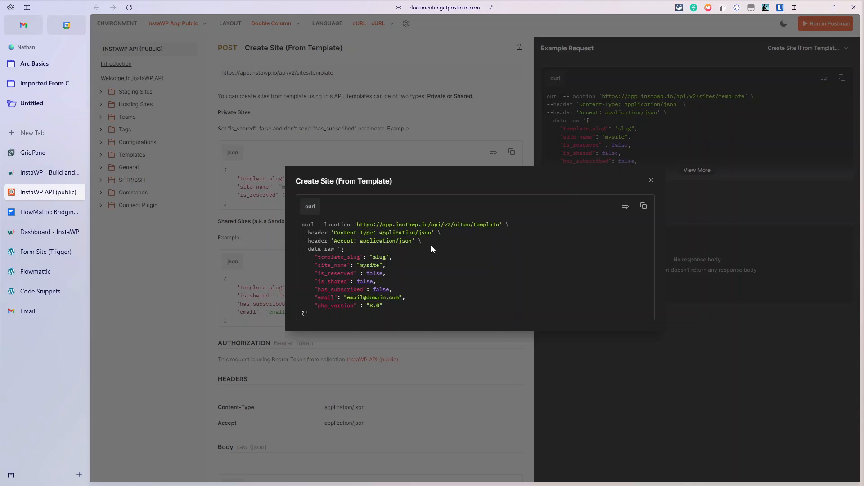
click(650, 180)
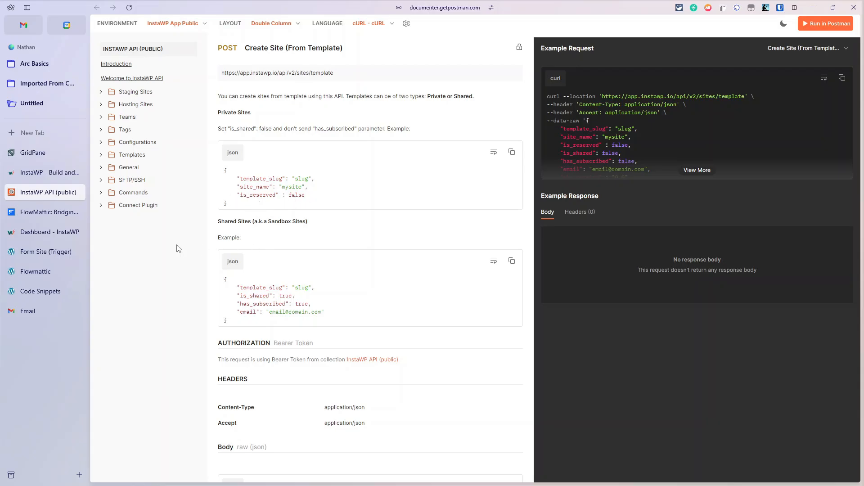
click(49, 233)
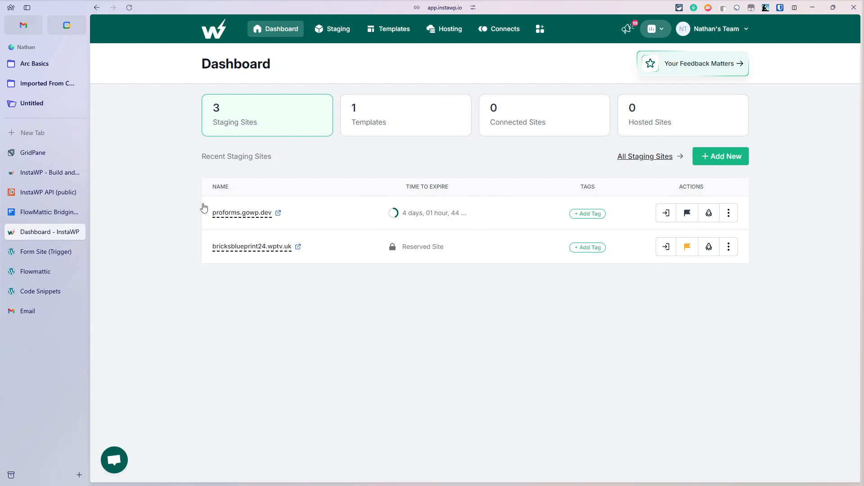
Step: Return to the InstaWP API docs page for Create Site (From Template)
click(68, 192)
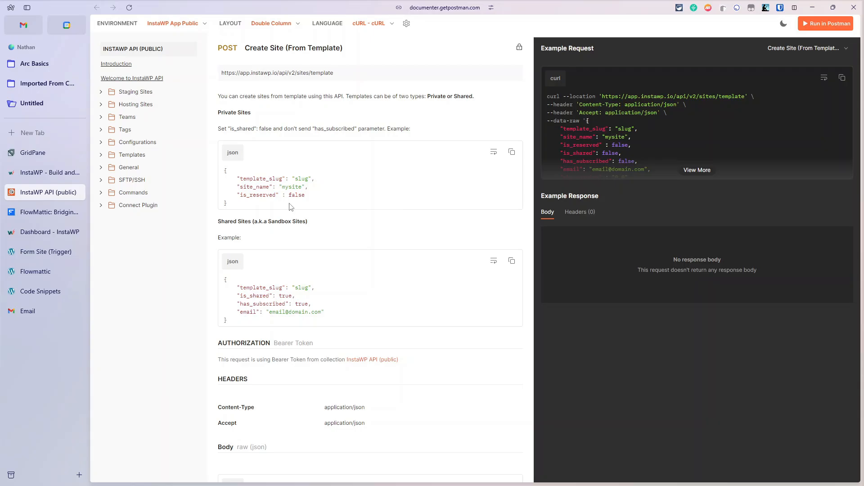
Step: Browse the List Configs and both Create Site (From Scratch / From Template) endpoint docs
click(111, 143)
click(136, 156)
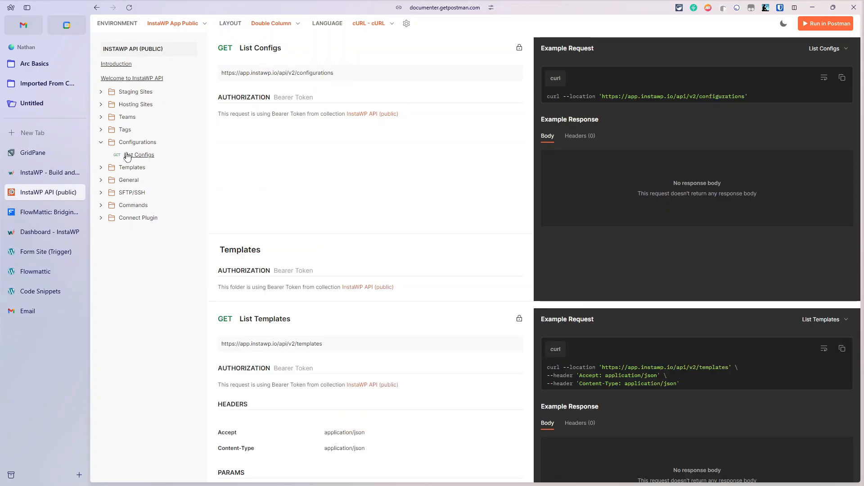
click(101, 92)
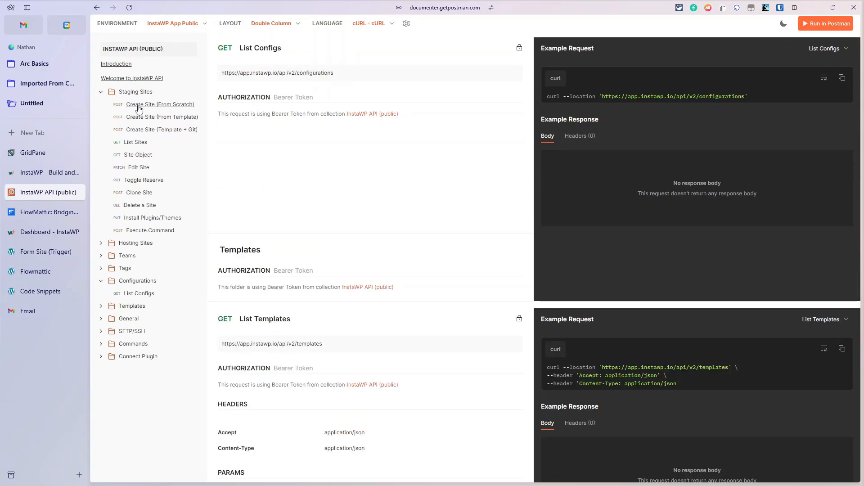
click(141, 107)
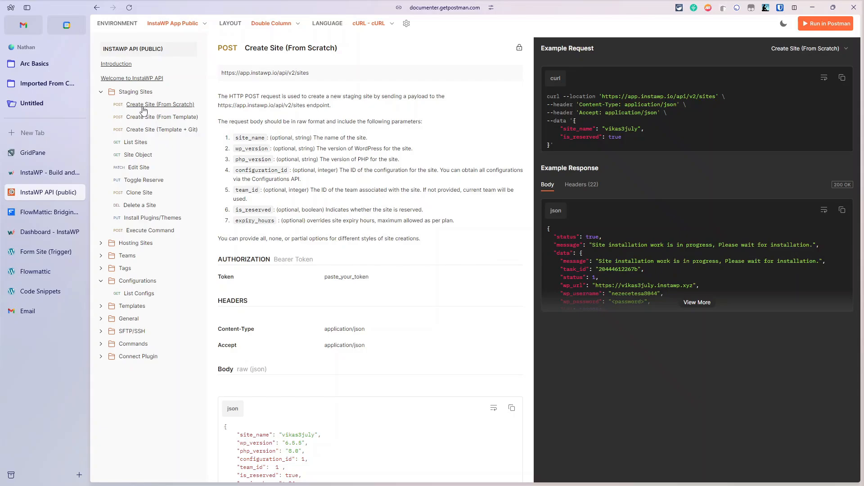
click(146, 119)
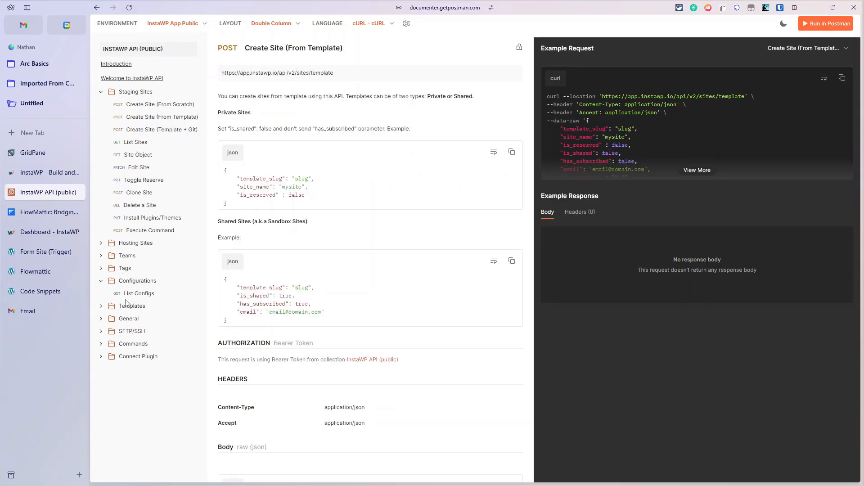
Step: Read the List Templates endpoint docs, then return to the InstaWP dashboard
click(102, 307)
click(135, 321)
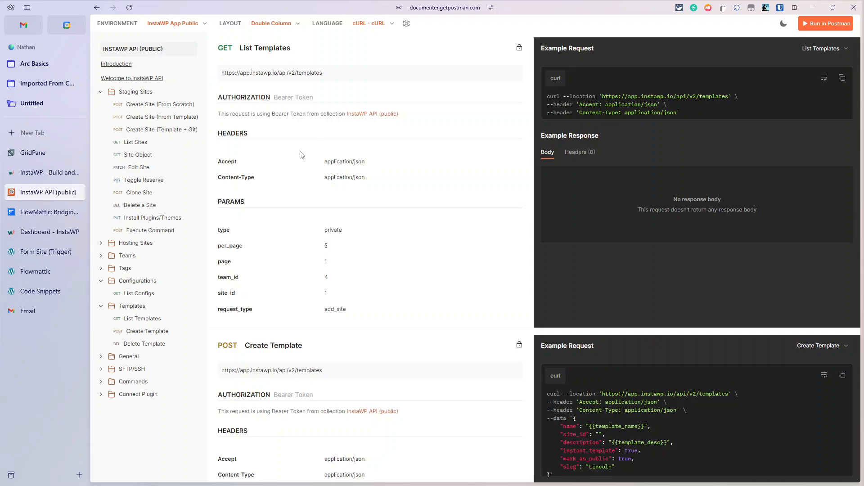
click(44, 233)
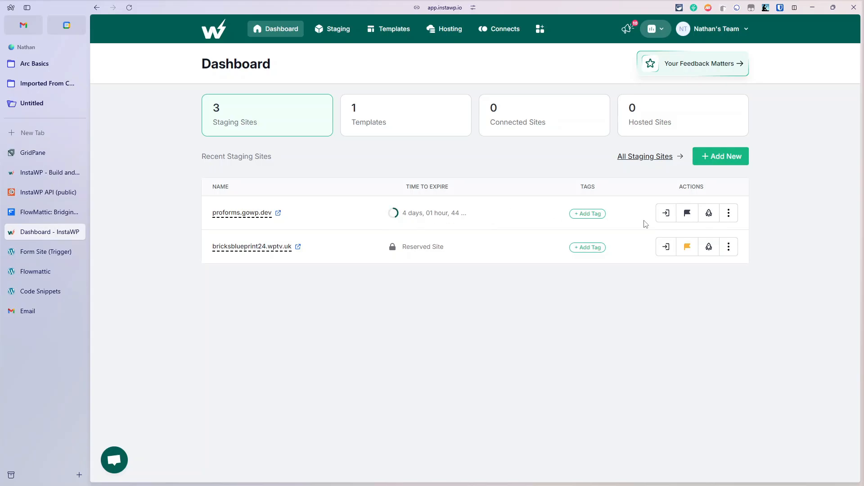
Step: Reserve and then unreserve proforms.gowp.dev so it expires again, and open the team menu
click(686, 220)
click(598, 98)
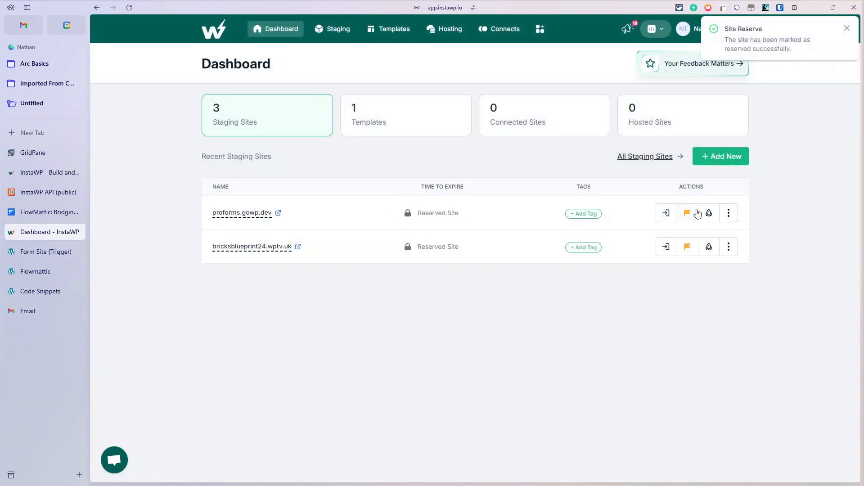
click(688, 222)
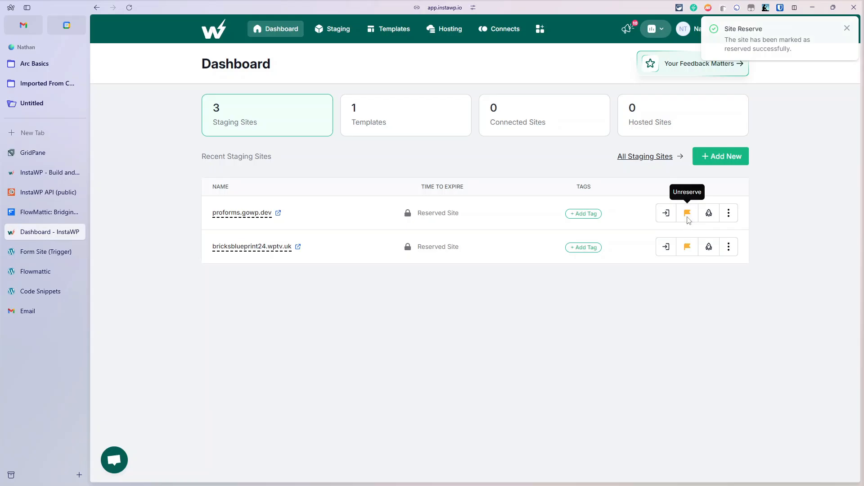
click(591, 97)
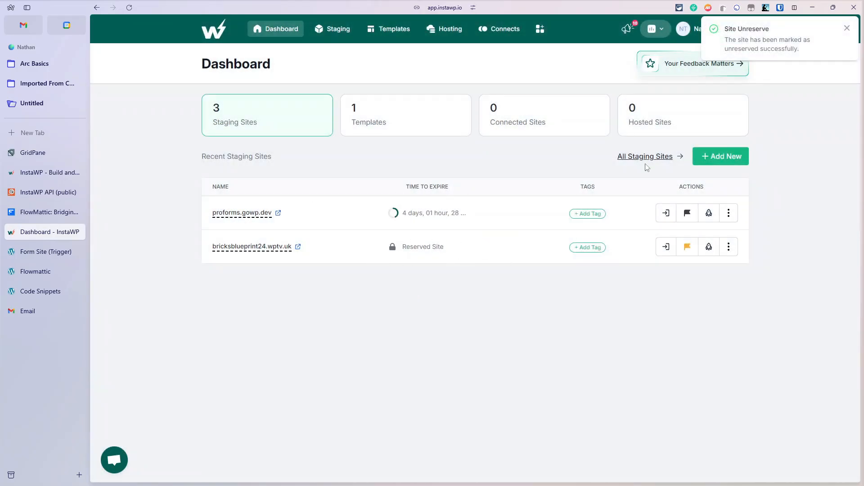
click(847, 28)
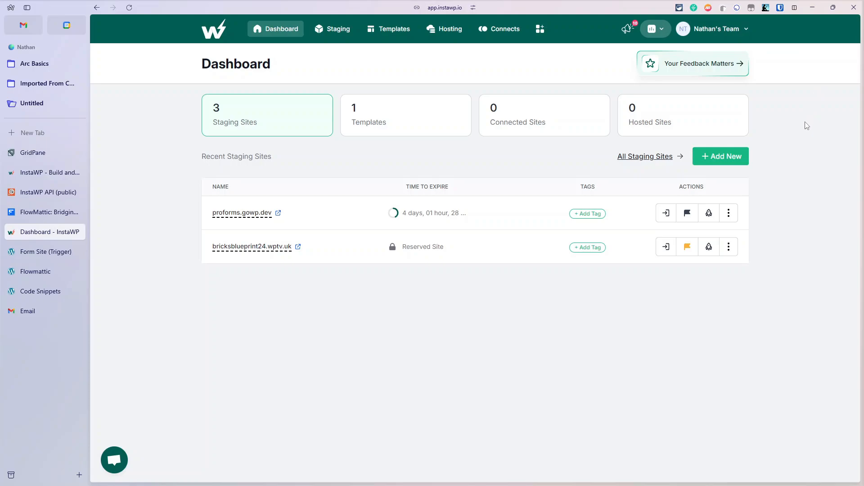
click(733, 31)
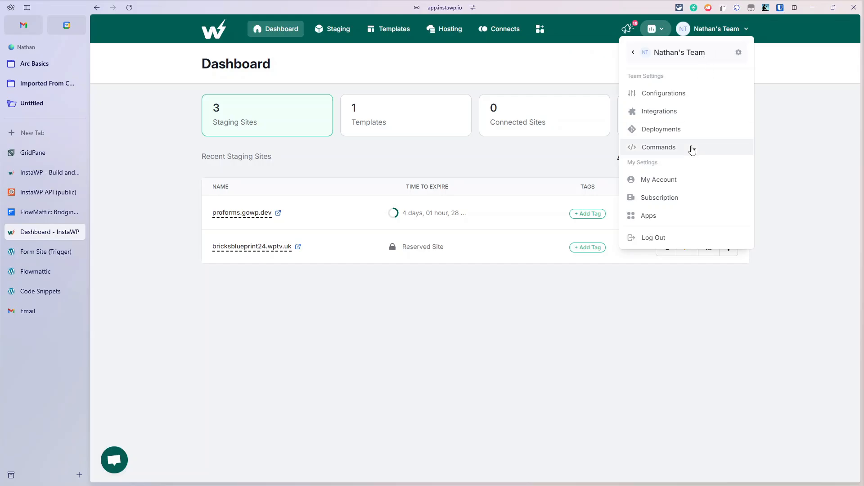
Step: Open My Account's API Token settings, then switch to the 'Create Site from Configuration' workflow
click(667, 182)
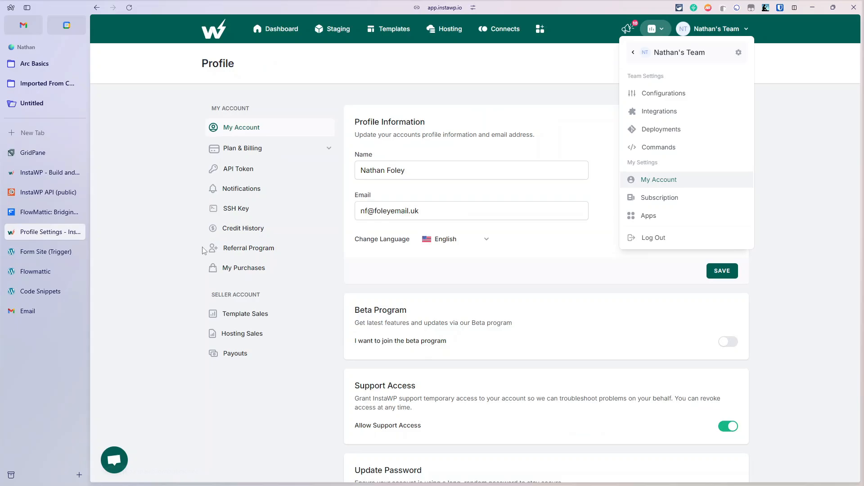
click(239, 169)
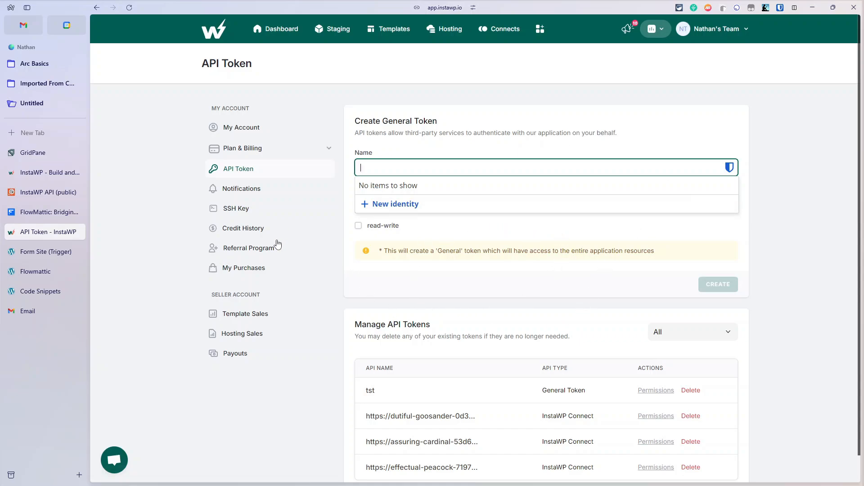
click(617, 245)
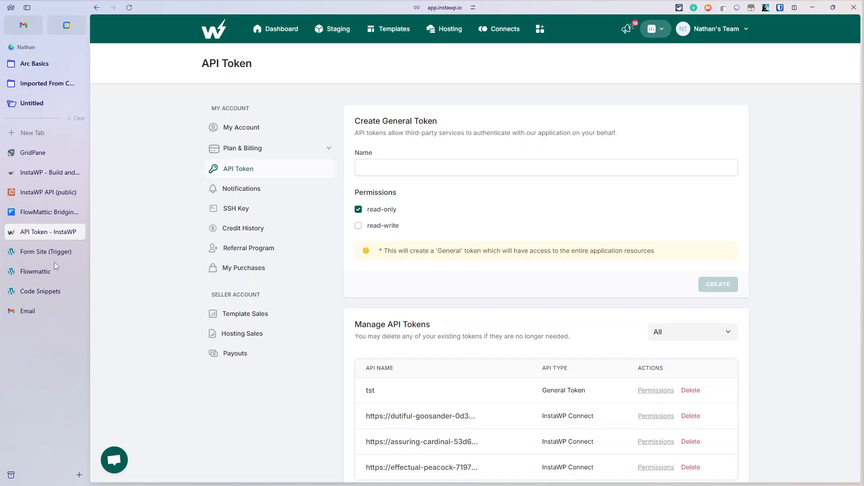
click(44, 270)
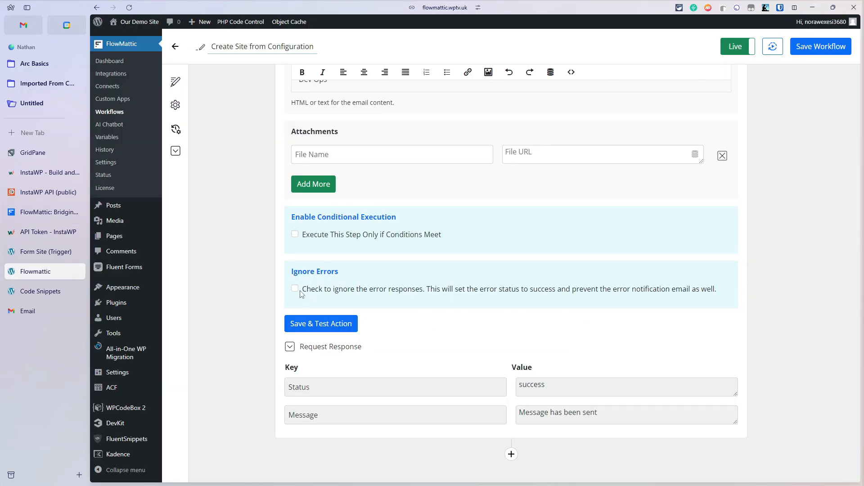
Step: Exit the workflow editor and show the Connects list with the InstaWP Bearer Token connection
scroll(181, 233, up, 10)
click(175, 47)
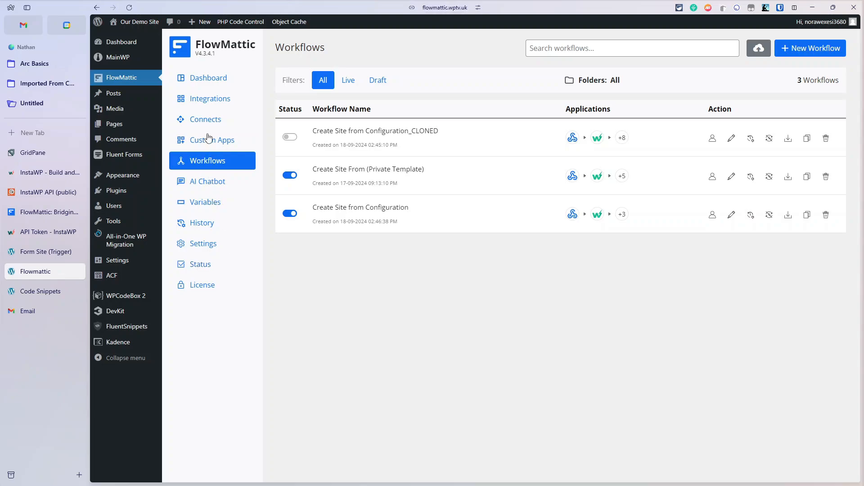
click(207, 123)
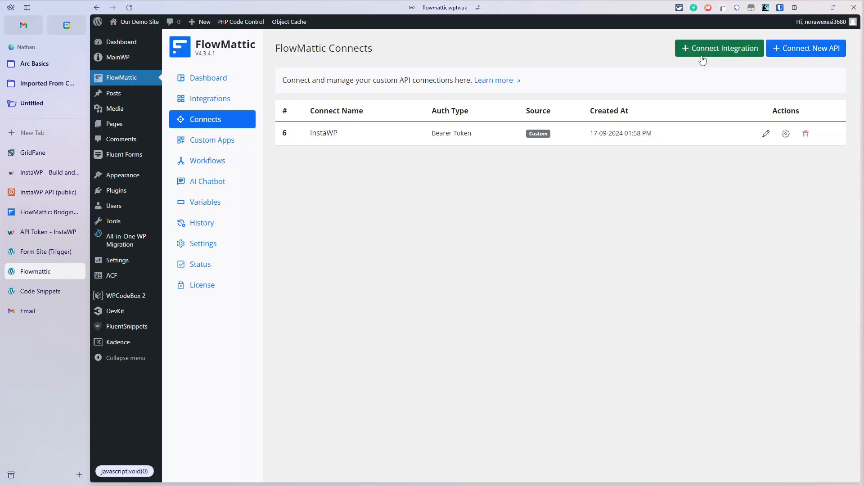
Step: Create a new connection named 'Fake' with Bearer Token authentication and a dummy token, and save it
click(832, 55)
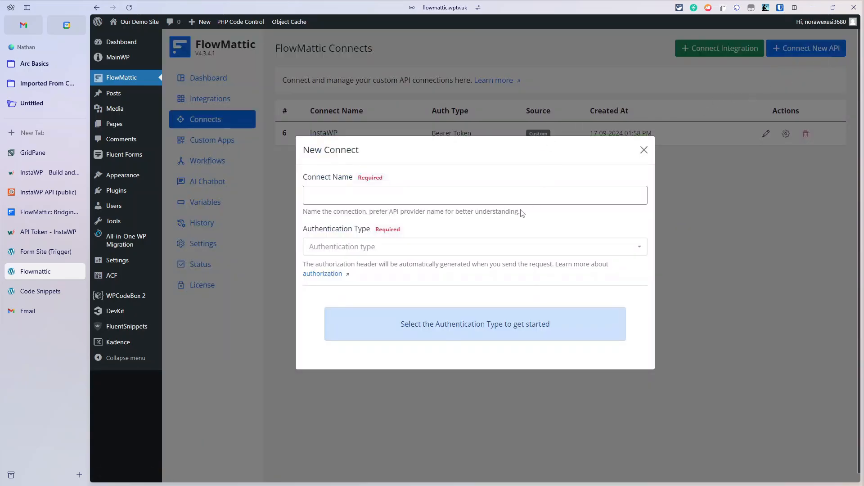
click(511, 193)
text(Fake)
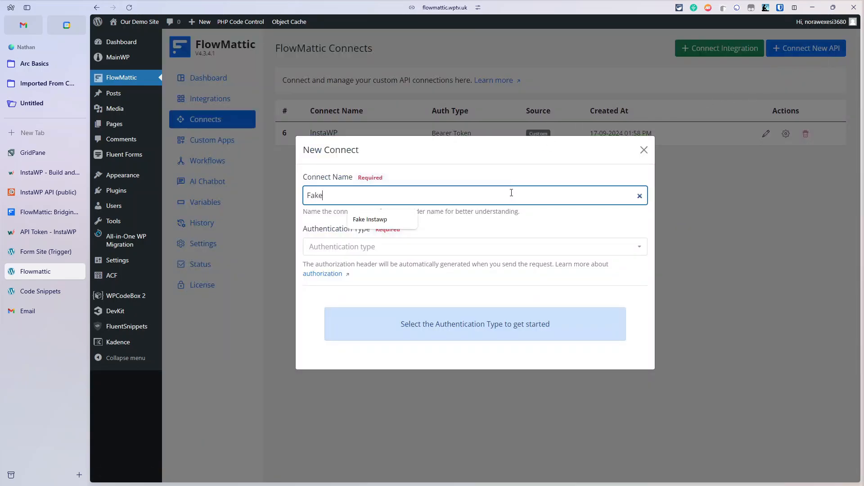
key(Down)
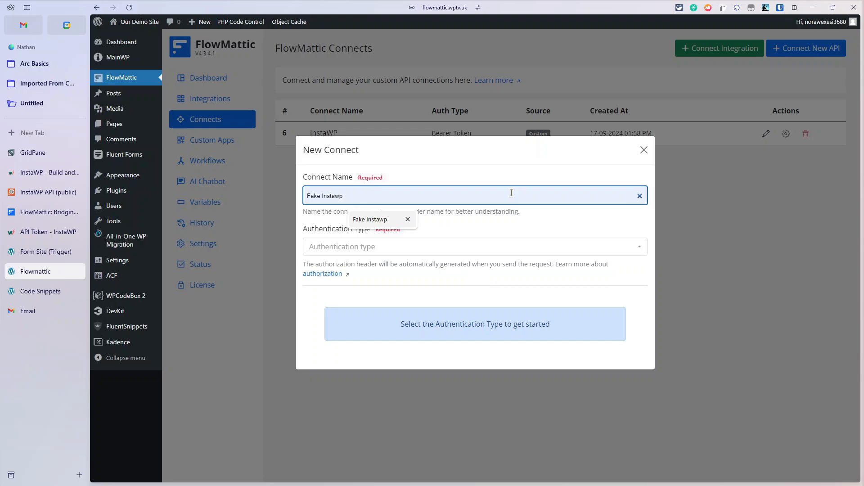
click(469, 243)
click(396, 322)
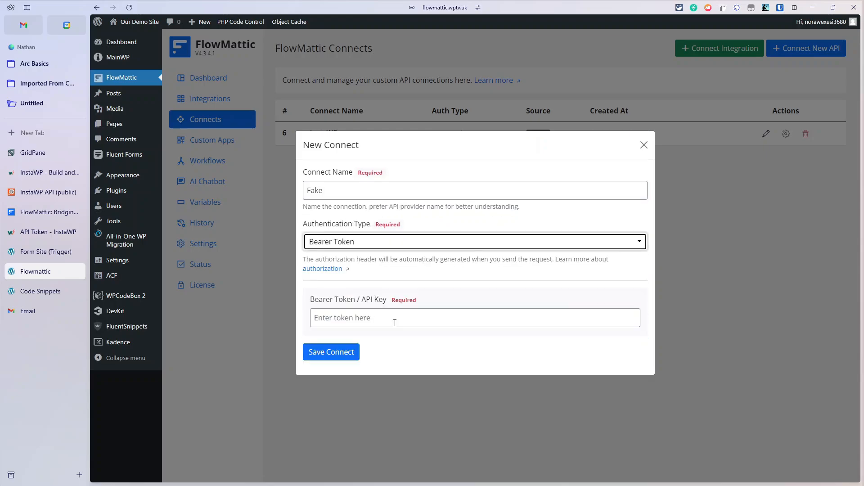
click(395, 319)
text(fkdhfhdjfhjd)
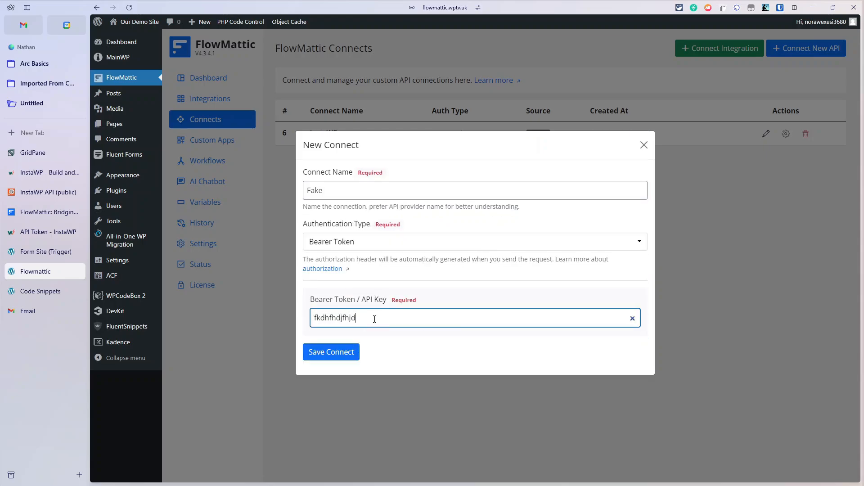
click(323, 357)
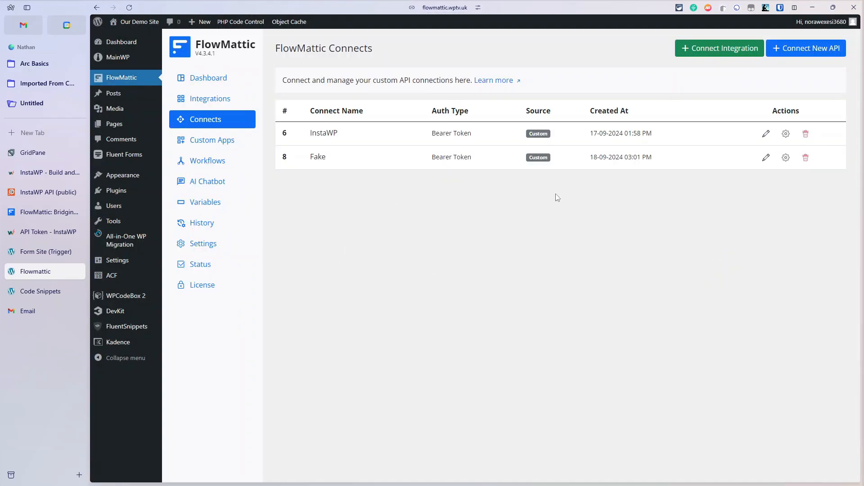
Step: Remove the 'Fake' connection, confirming with 'Yes, delete it!'
click(806, 158)
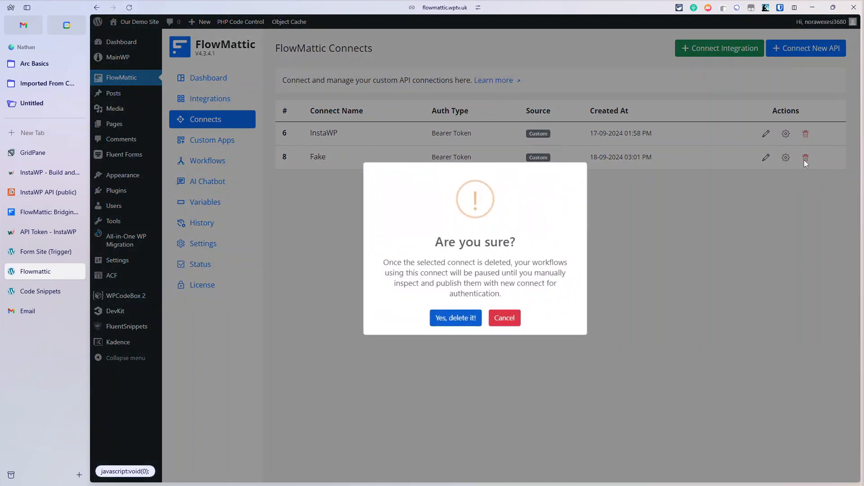
click(456, 316)
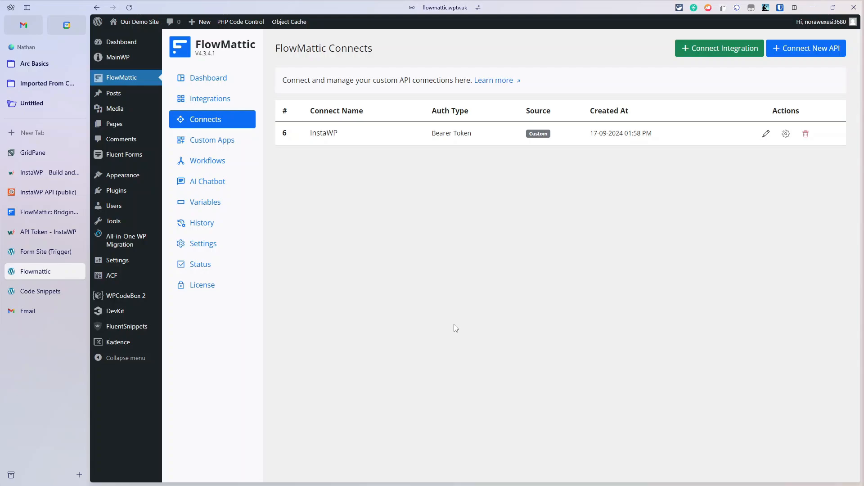
Step: Check the Webhook URLs of the Private Template and Configuration workflows, then go to the form site dashboard
click(215, 165)
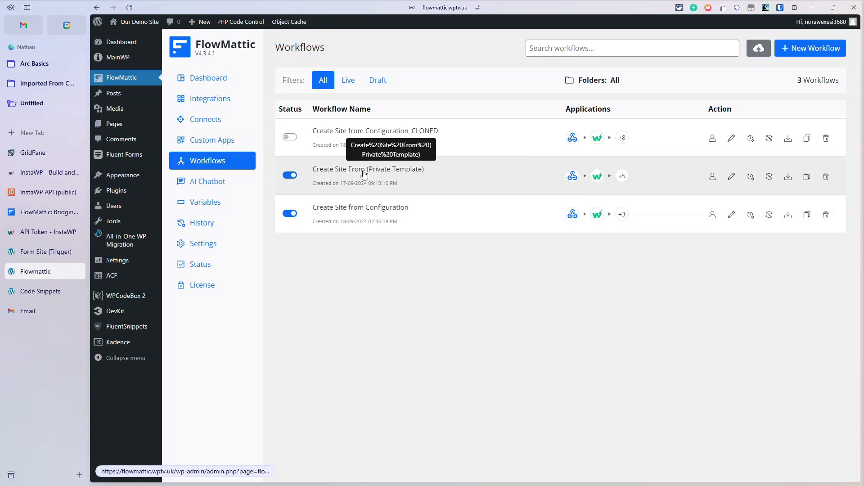
click(364, 173)
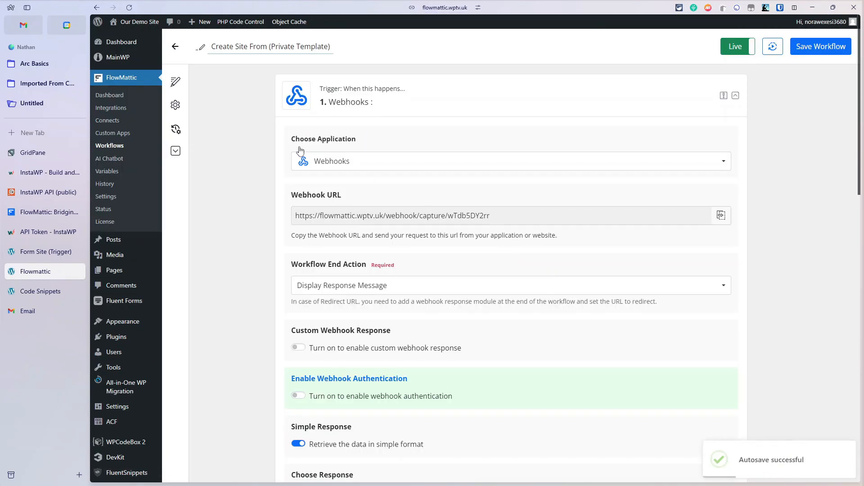
click(175, 46)
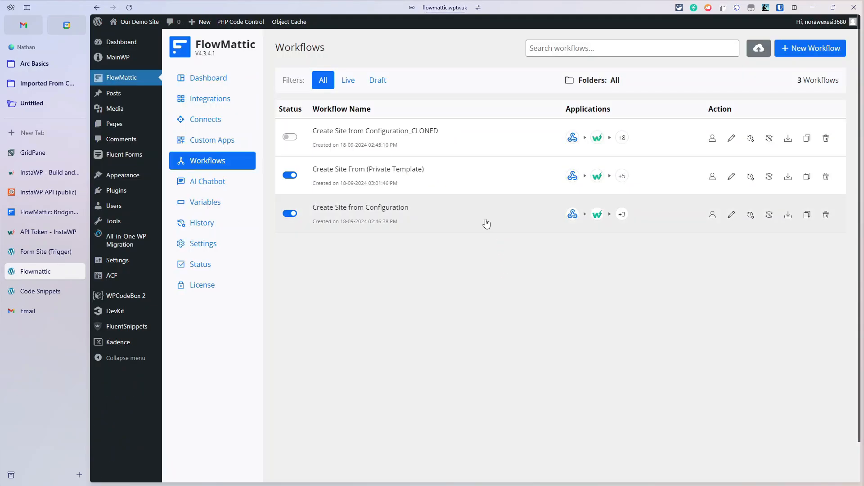
click(483, 215)
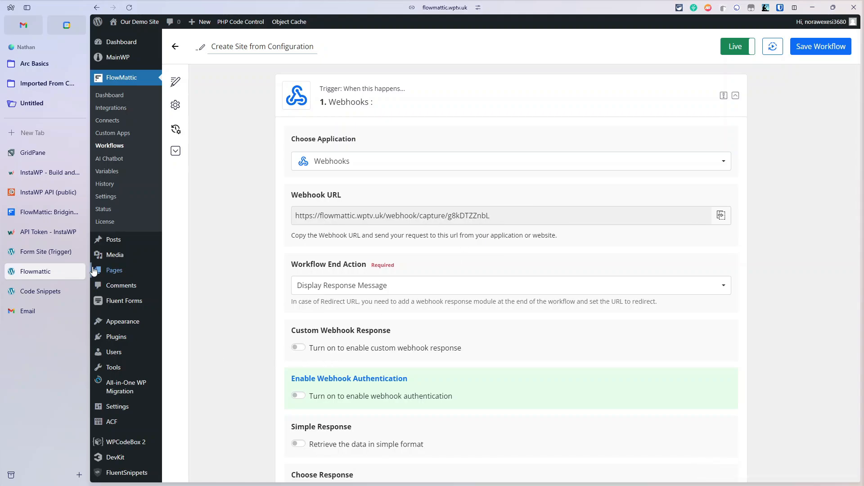
click(59, 254)
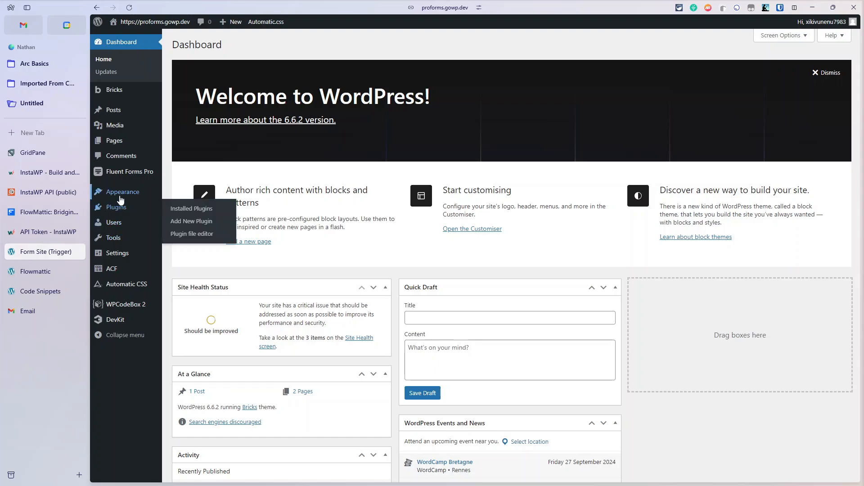
Step: From the Fluent Forms Pro forms list, open Blank Form (#3) for editing
mouse_move(125, 212)
mouse_move(138, 175)
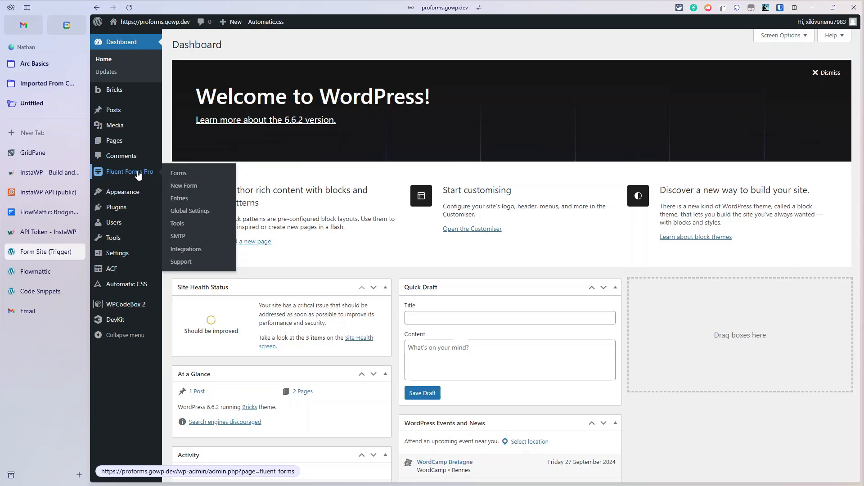
click(138, 172)
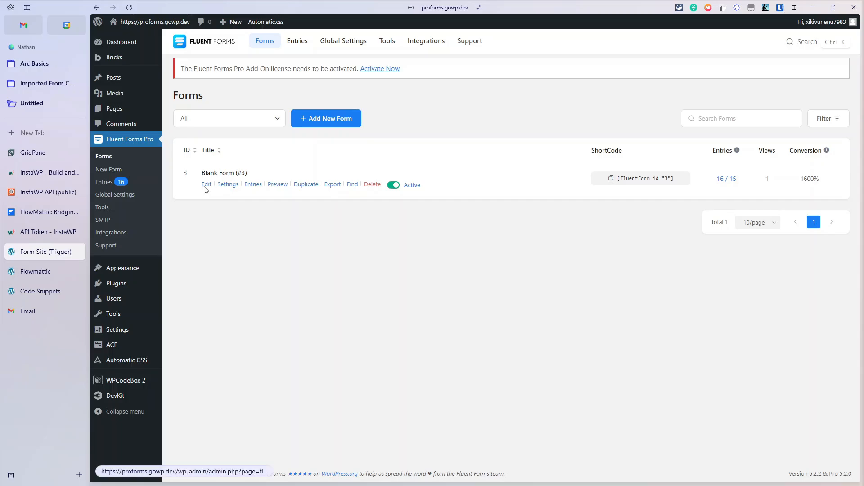
click(206, 186)
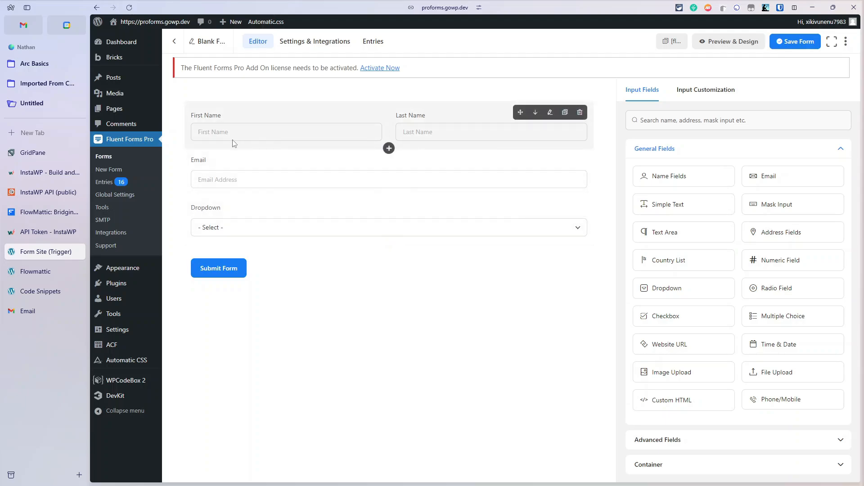
Step: Inspect the Dropdown option values: Basic WordPress Install, Kadence with Blocks with Tools, and 2024BricksBlueprint
click(344, 228)
scroll(762, 253, down, 2)
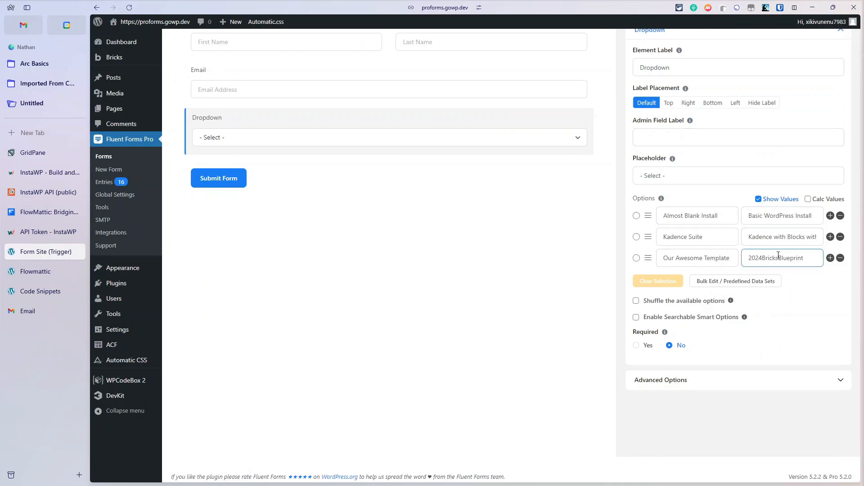
drag(748, 217, 819, 217)
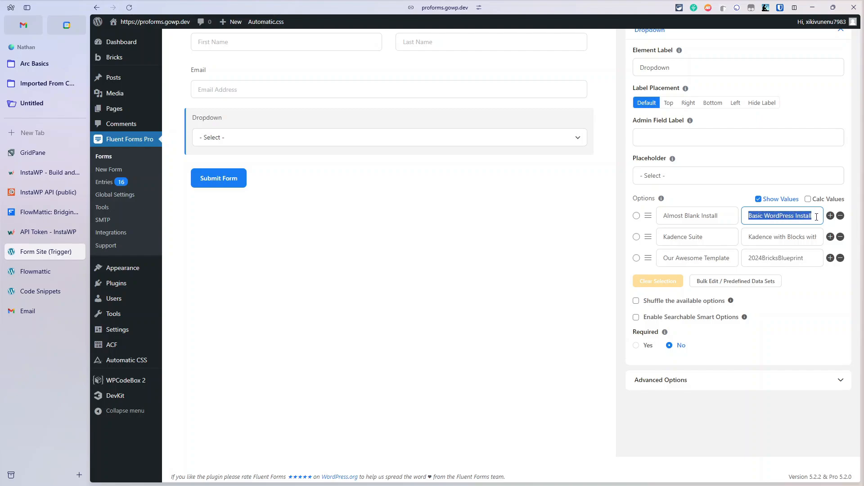
drag(749, 237, 831, 238)
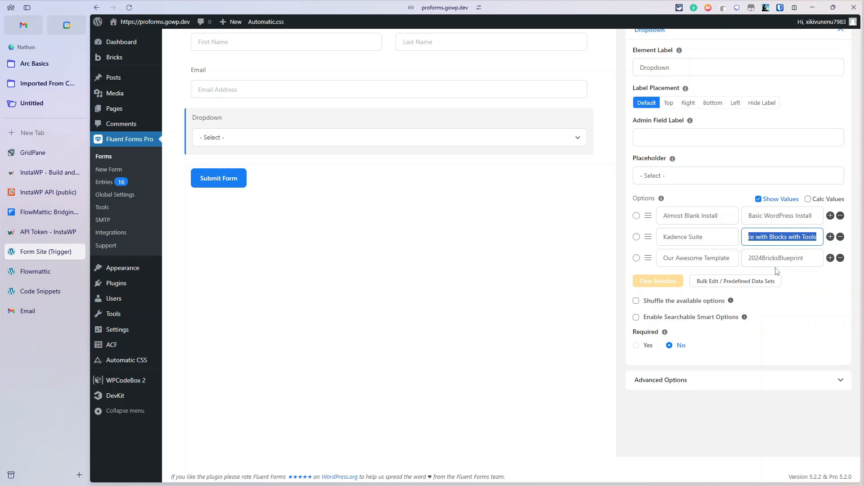
drag(748, 258, 809, 257)
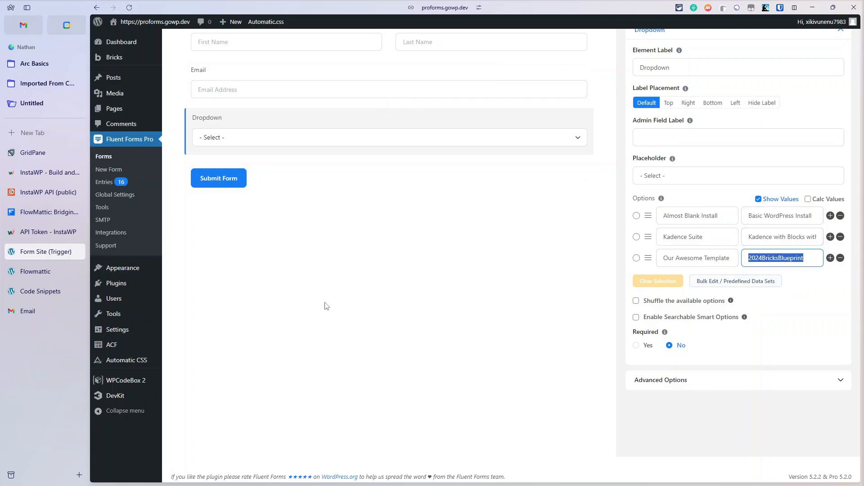
click(47, 235)
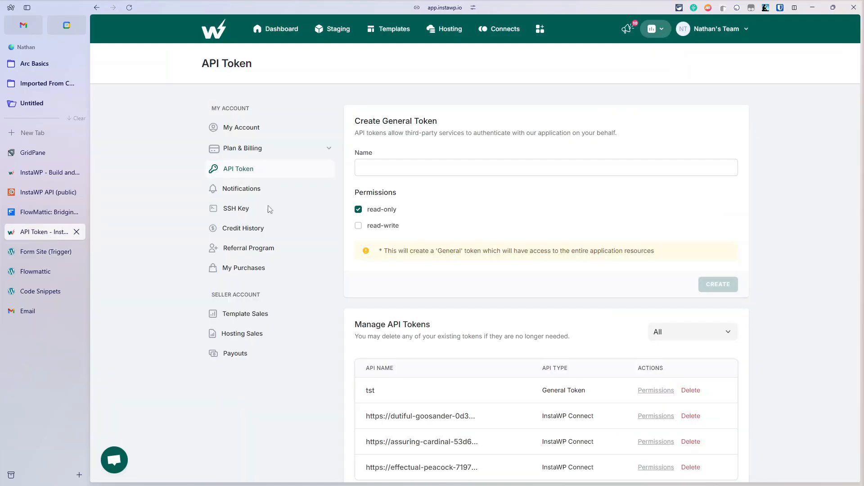
click(276, 33)
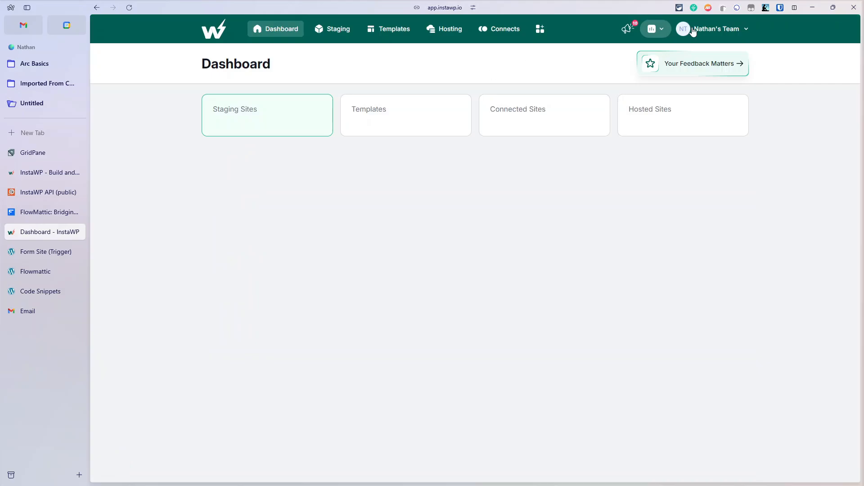
click(705, 29)
click(660, 95)
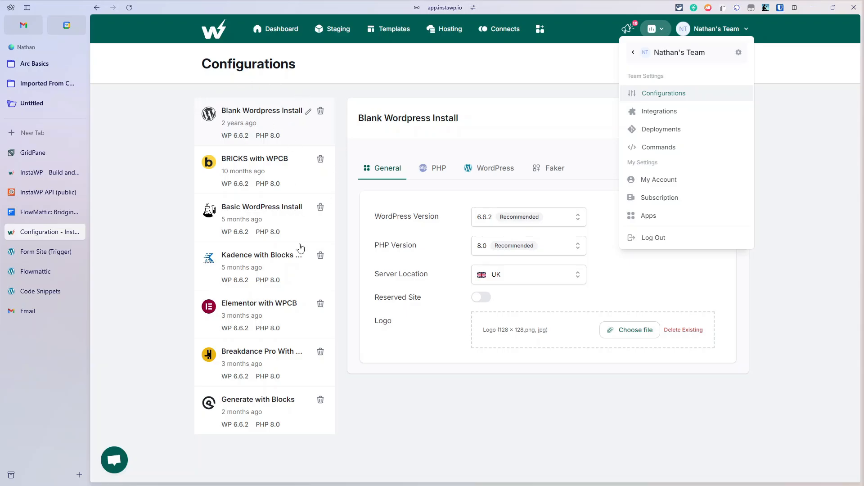
click(256, 258)
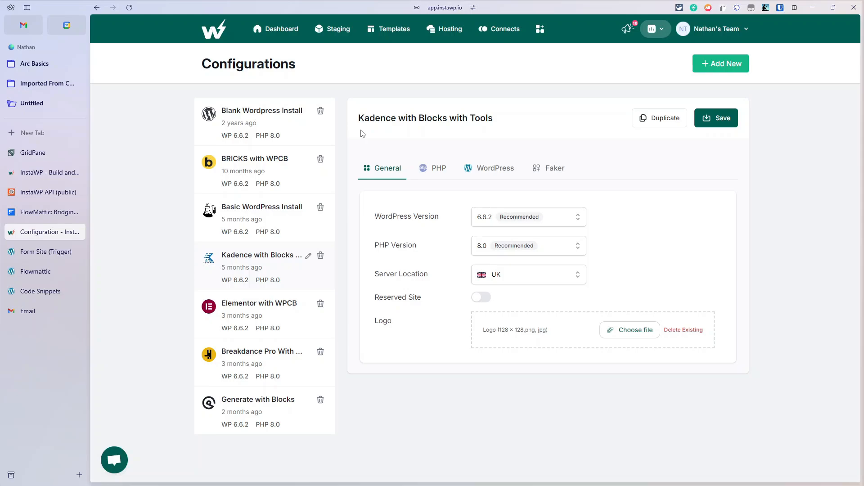
drag(361, 127, 495, 127)
click(509, 128)
click(37, 251)
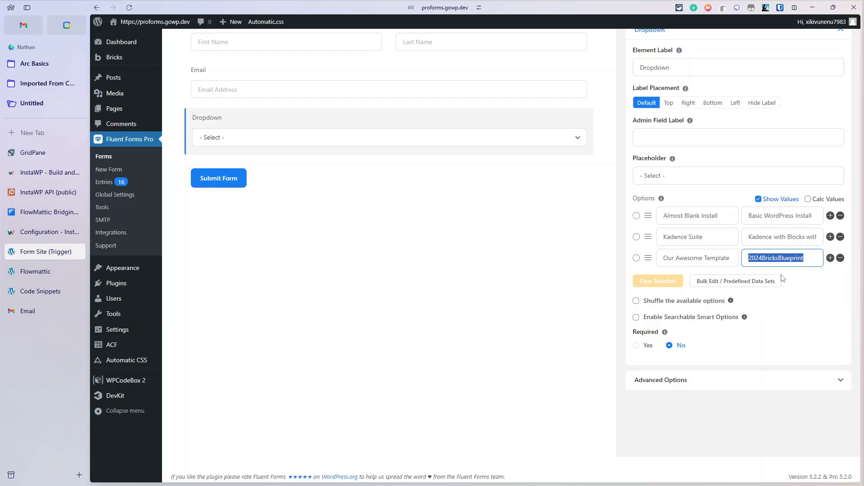
Step: Leave the form editor for Settings & Integrations and list the form's WebHook feeds
scroll(783, 279, up, 2)
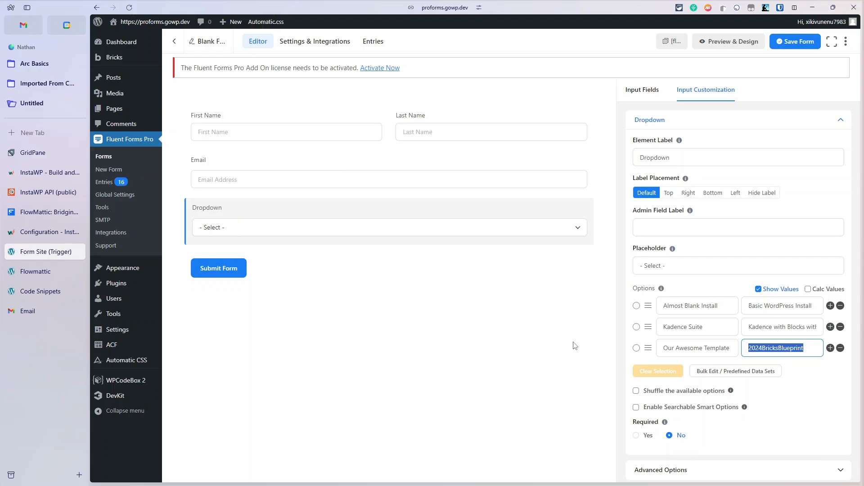
scroll(588, 370, down, 1)
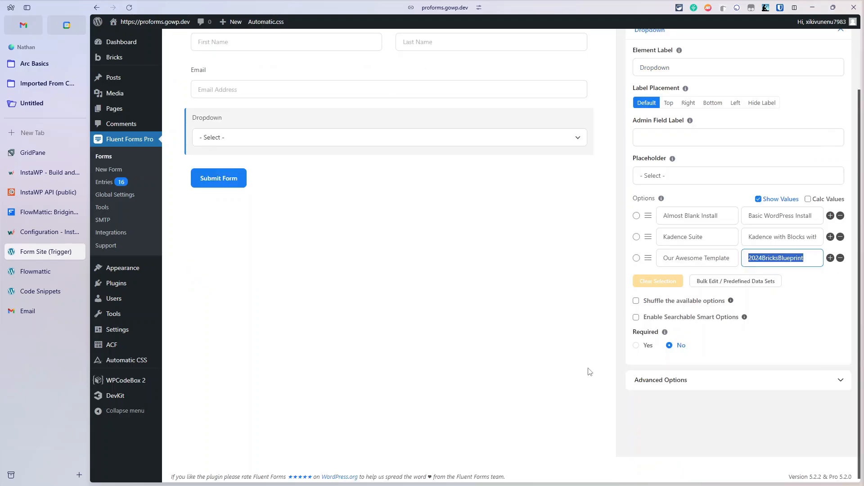
scroll(425, 119, up, 1)
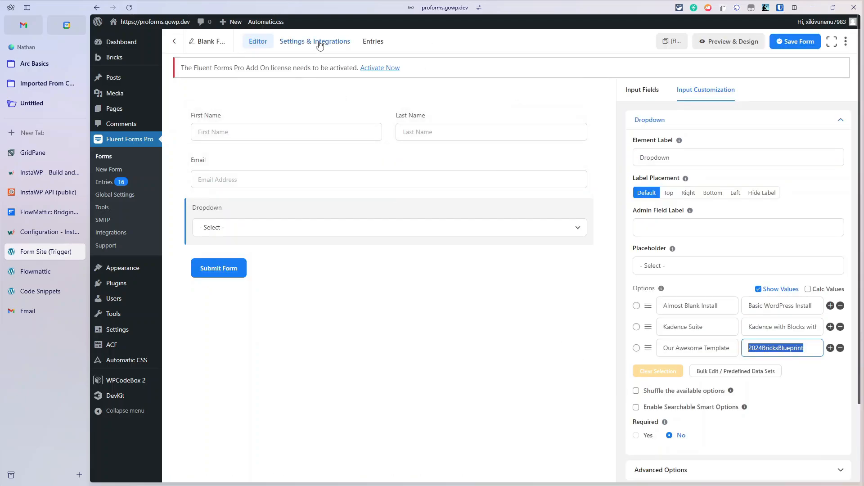
click(318, 41)
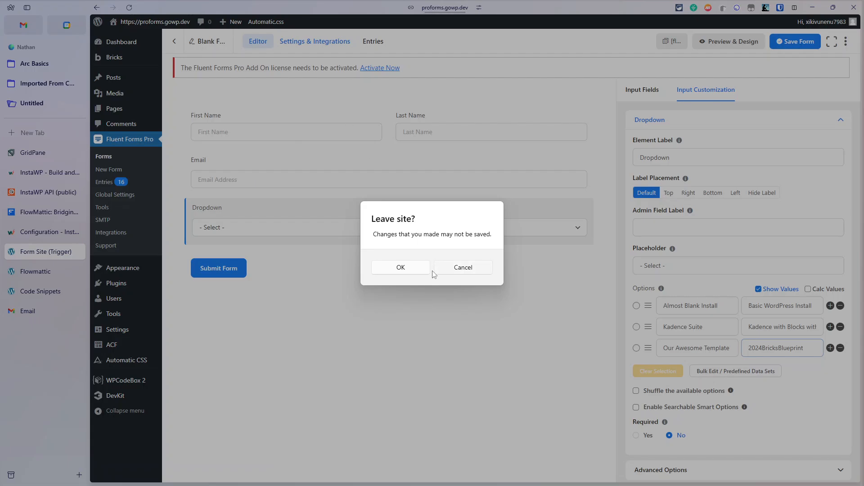
click(407, 270)
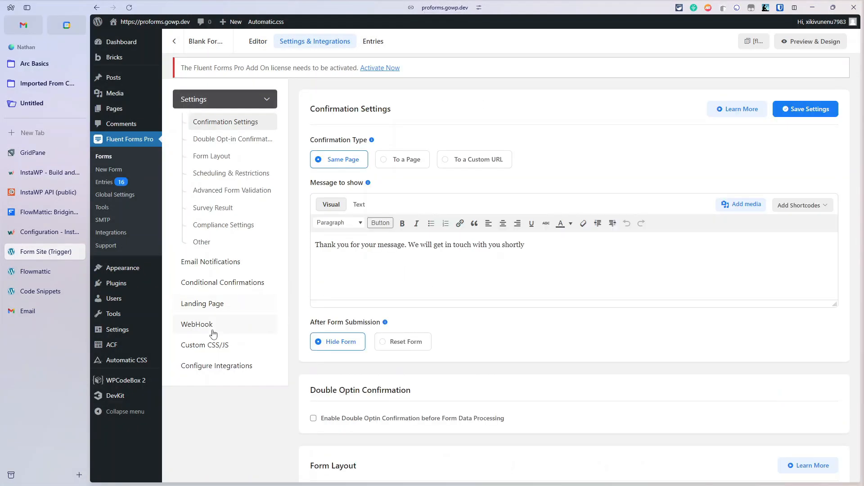
click(209, 325)
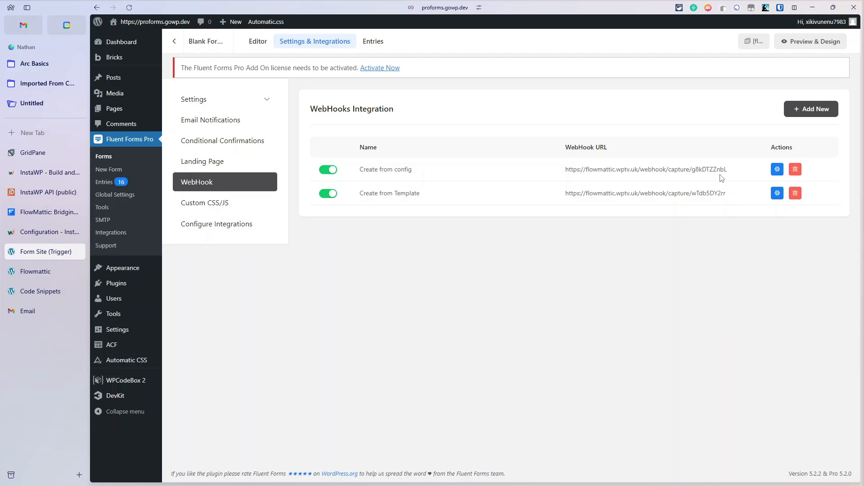
Step: Review the Create from config webhook's settings and return to the webhook list
click(777, 169)
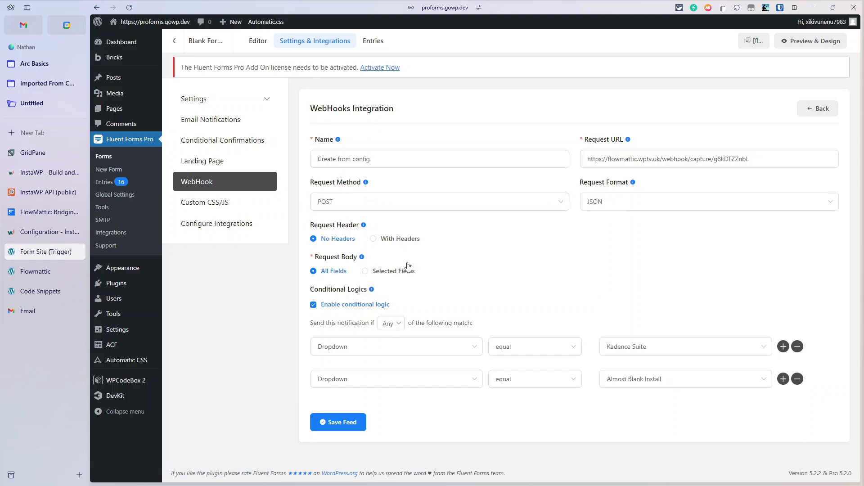
click(818, 109)
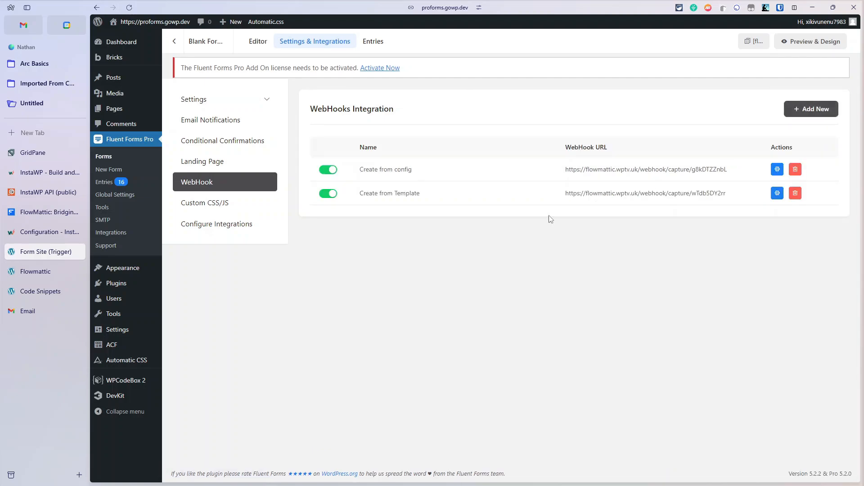
Step: Review the Create from Template webhook's condition, Dropdown equals Our Awesome Template, then return to FlowMattic
click(777, 193)
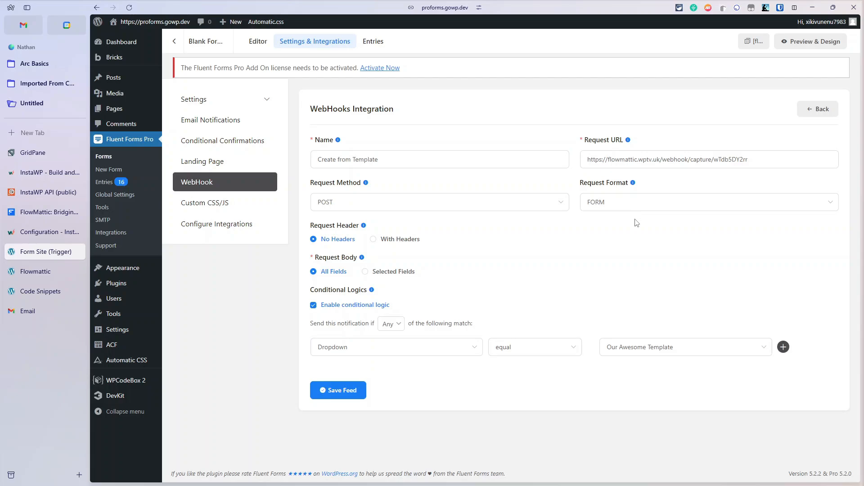
click(34, 273)
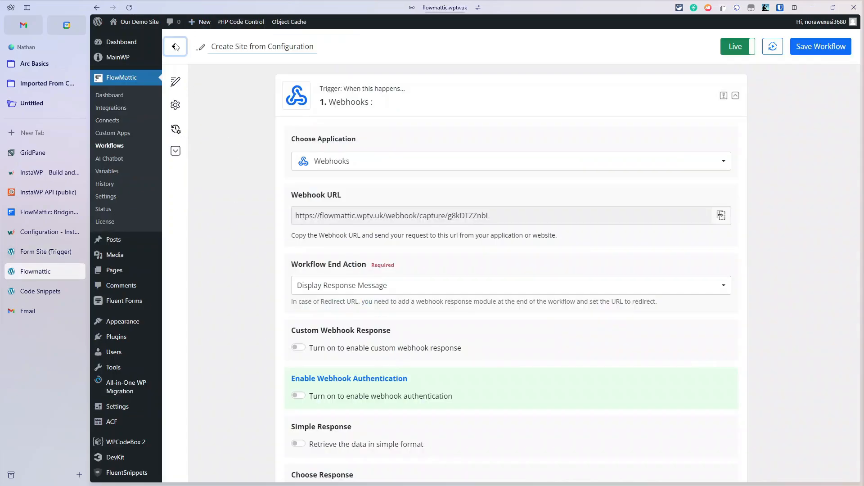
Step: View the InstaWP custom app's actions under Custom Apps, then bring up the InstaWP API docs
click(176, 47)
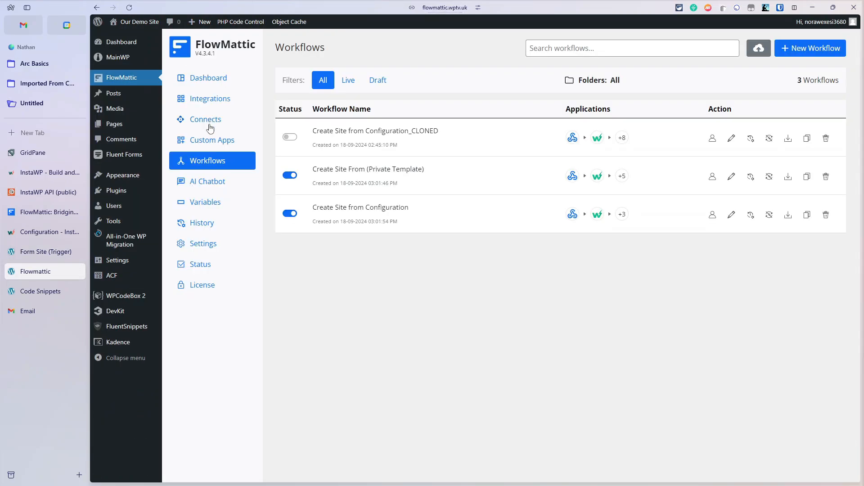
click(211, 143)
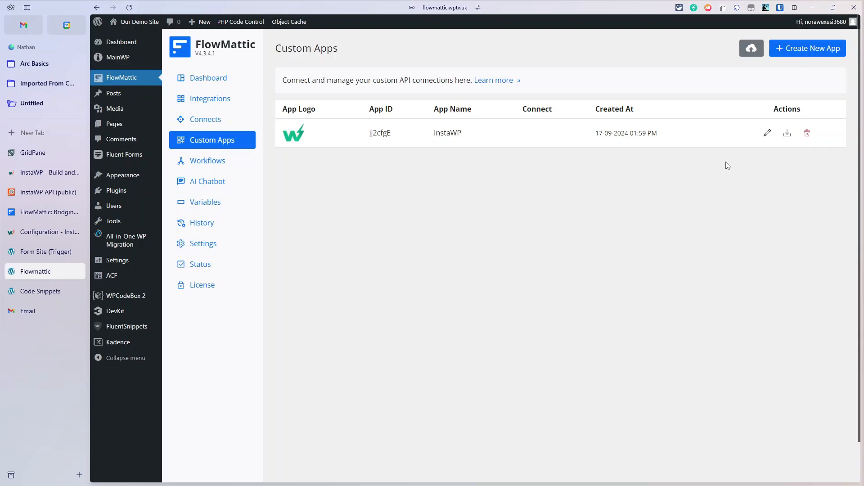
click(767, 133)
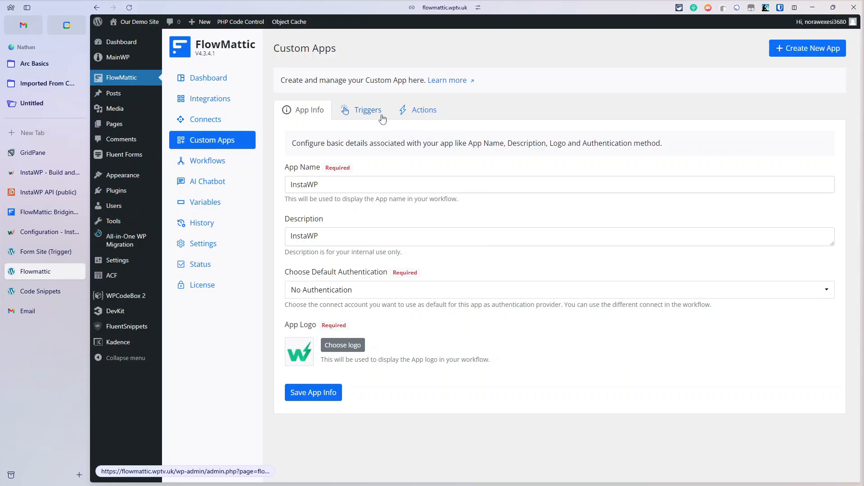
click(428, 112)
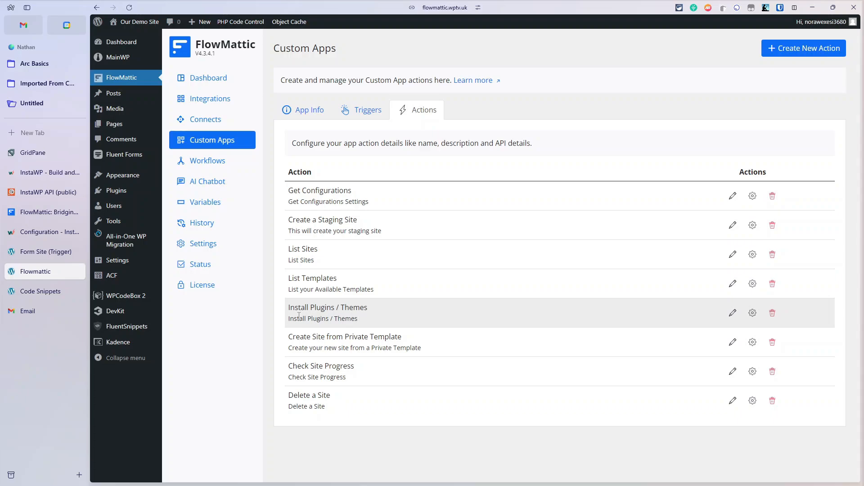
click(26, 189)
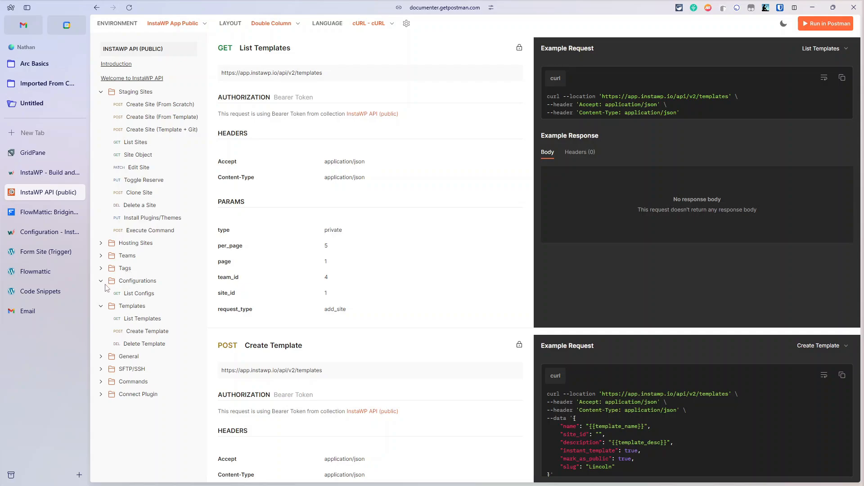
Step: Browse the General, Commands and Install Plugins/Themes API docs, then return to FlowMattic's InstaWP actions
click(100, 357)
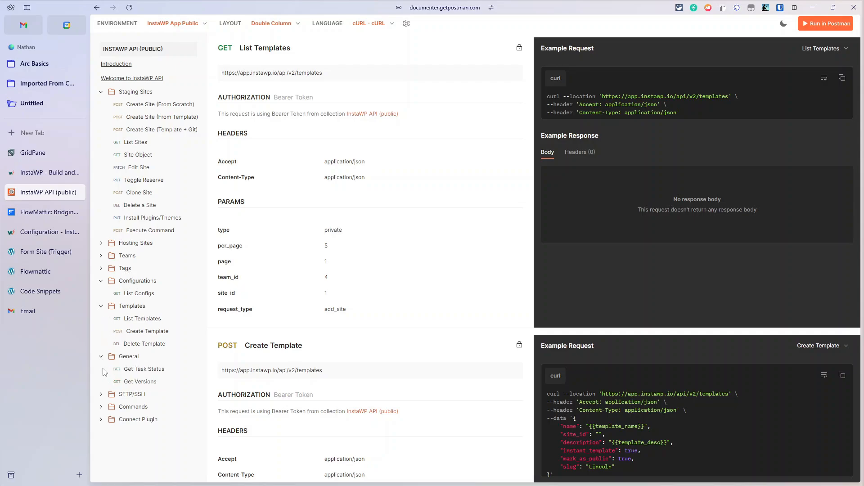
click(101, 408)
scroll(108, 423, down, 1)
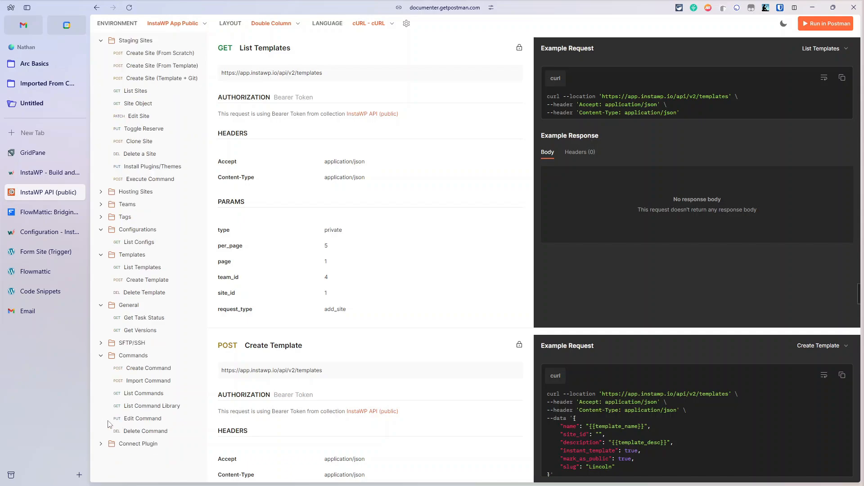
scroll(115, 401, up, 1)
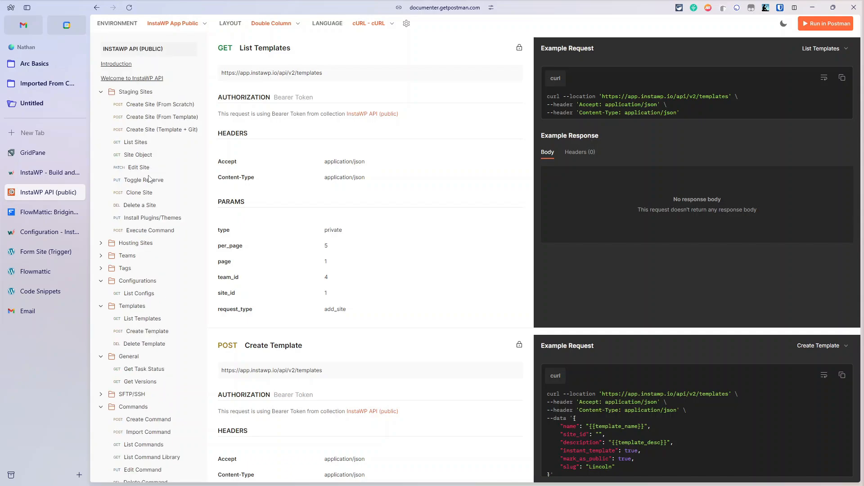
click(156, 219)
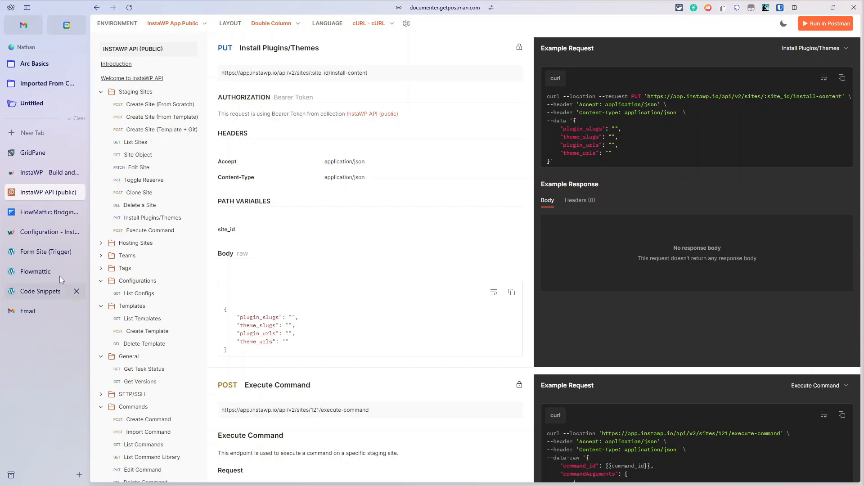
click(28, 272)
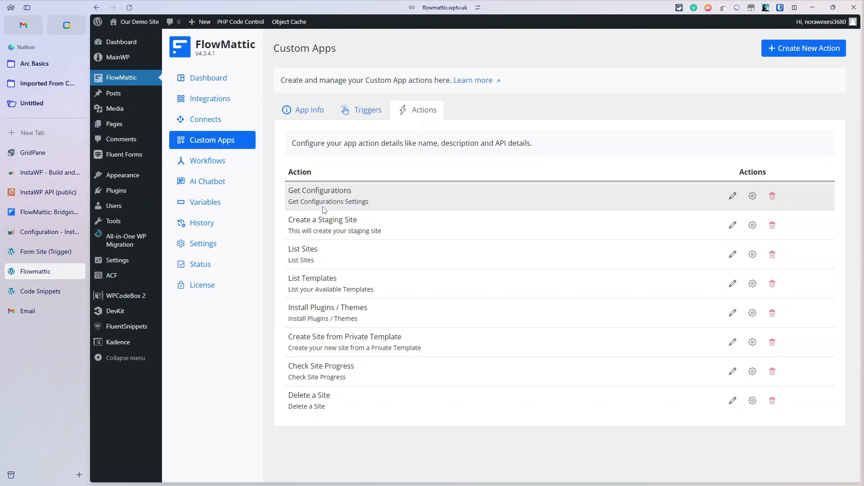
Step: Compare FlowMattic's InstaWP actions with the Create Site (From Scratch) API documentation
click(47, 231)
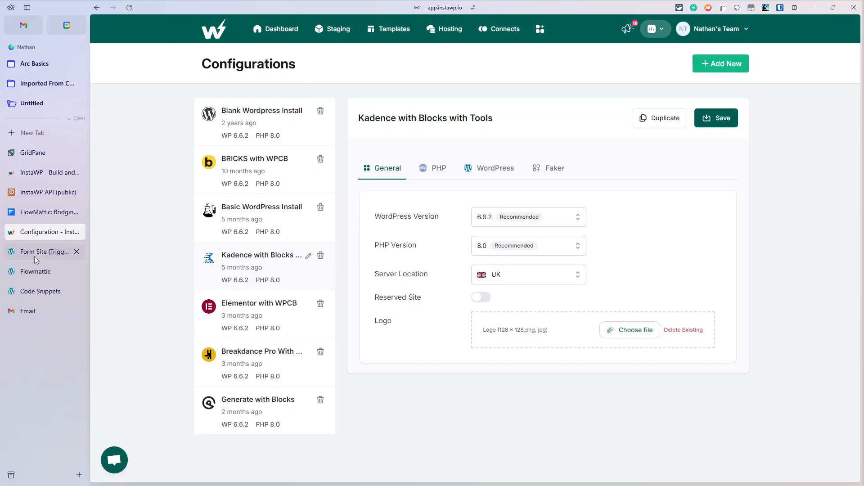
click(34, 271)
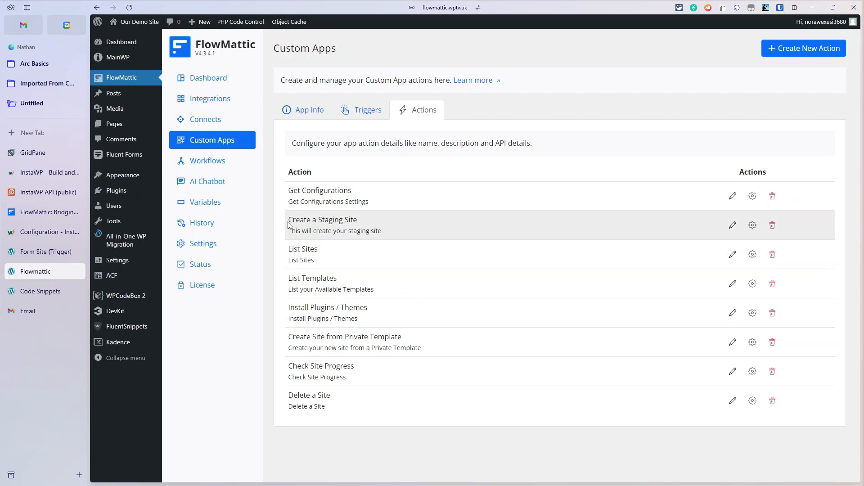
click(49, 192)
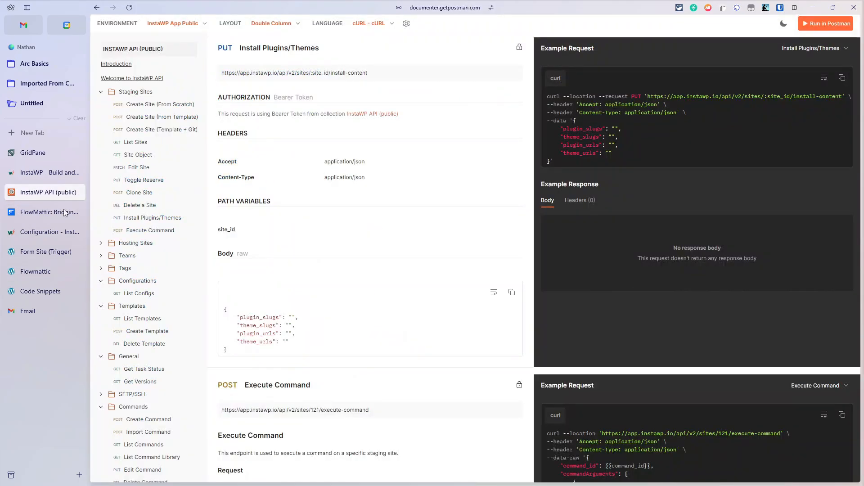
click(154, 105)
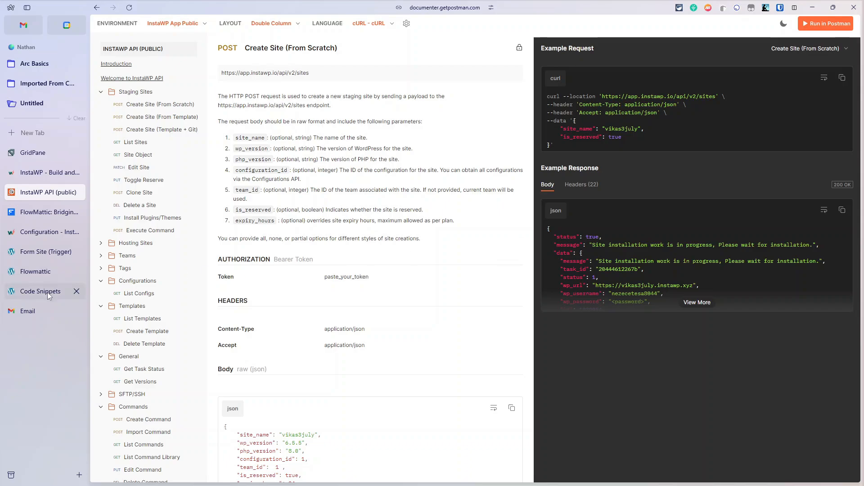
click(36, 271)
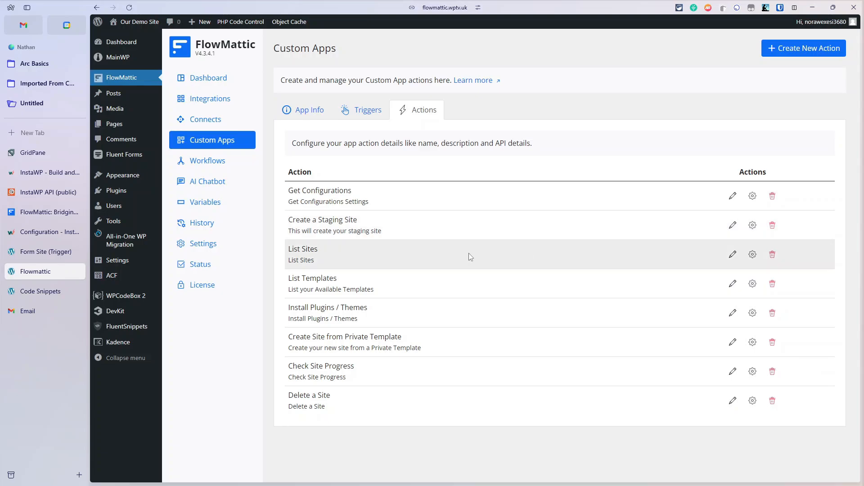
Step: Compare the actions with the List Sites docs, then bring up InstaWP's Configurations page
click(40, 196)
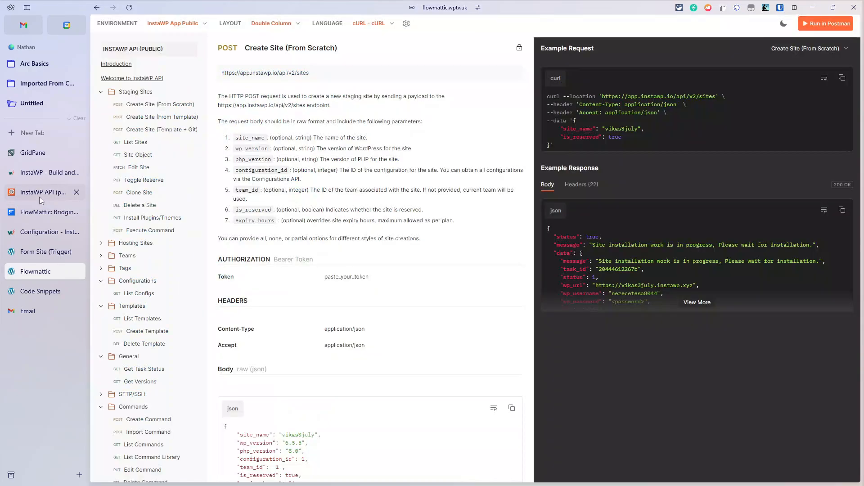
click(135, 142)
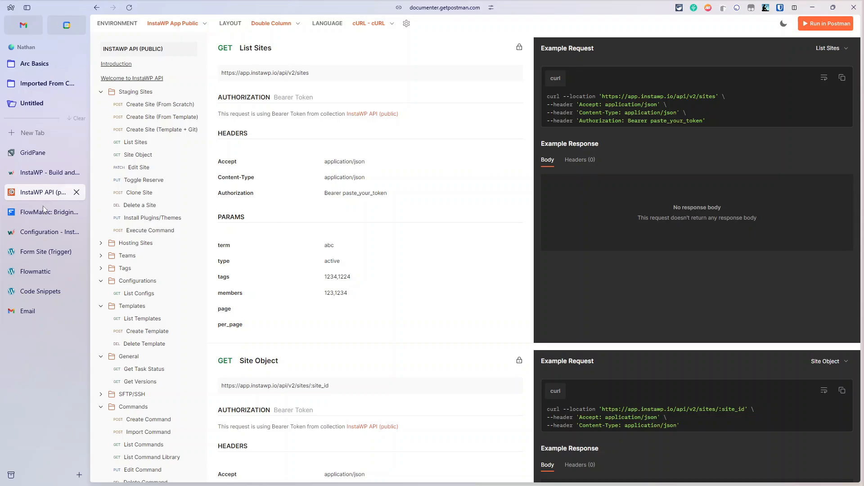
click(28, 272)
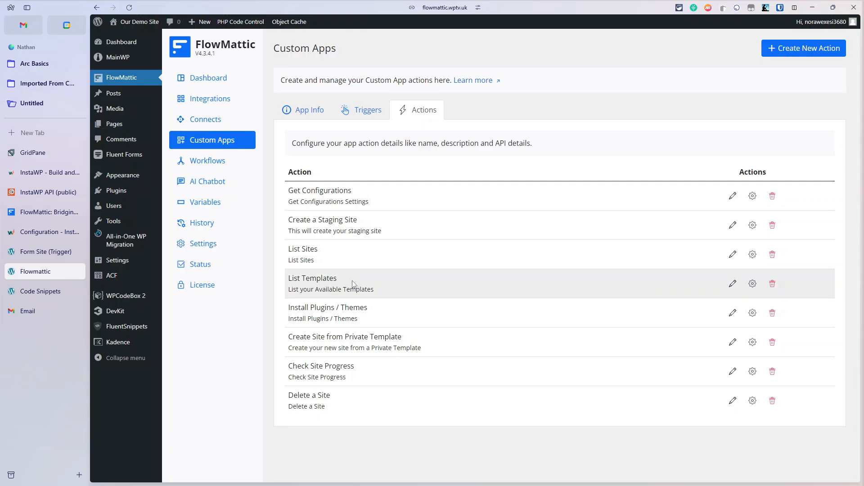
mouse_move(140, 245)
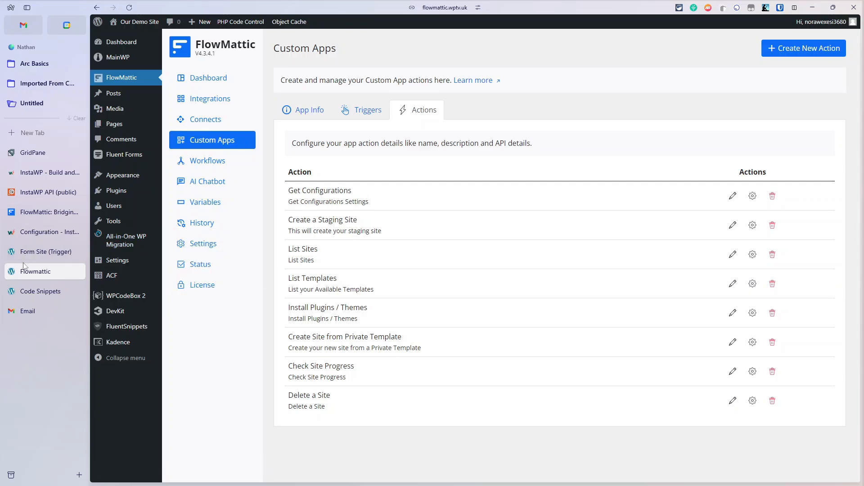
click(31, 233)
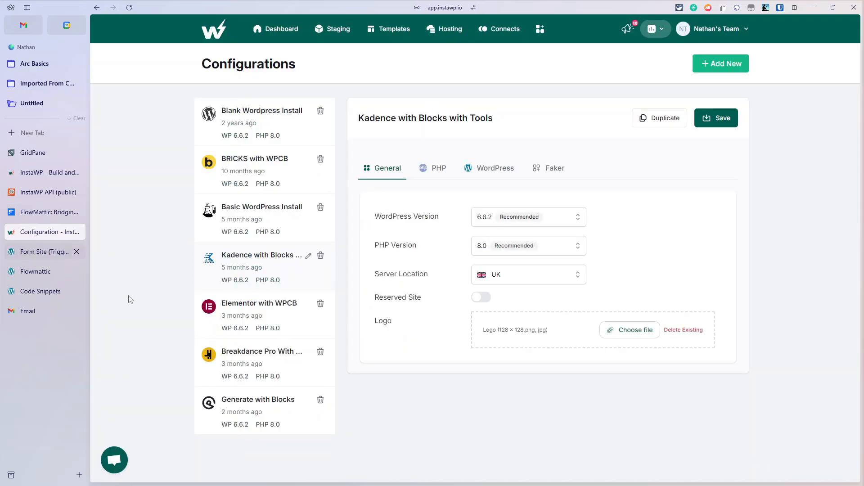
Step: Find the private 2024BricksBlueprint template in InstaWP Templates, then return to the form site's webhook settings
click(391, 29)
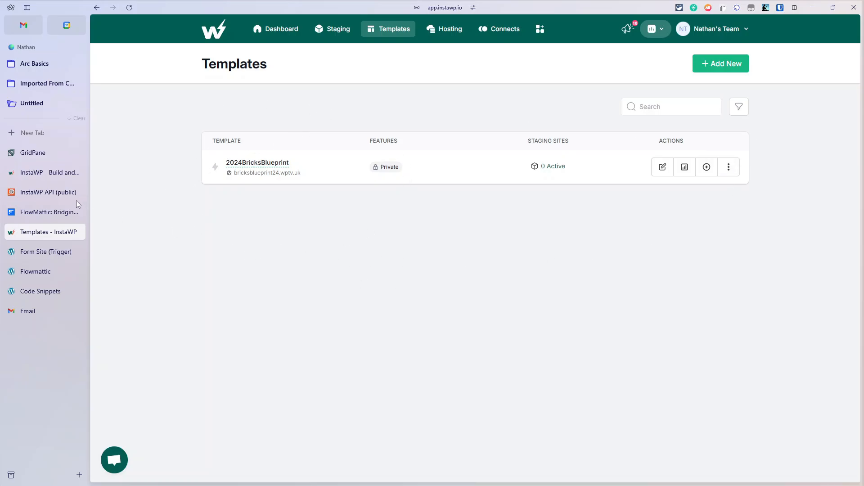
click(35, 270)
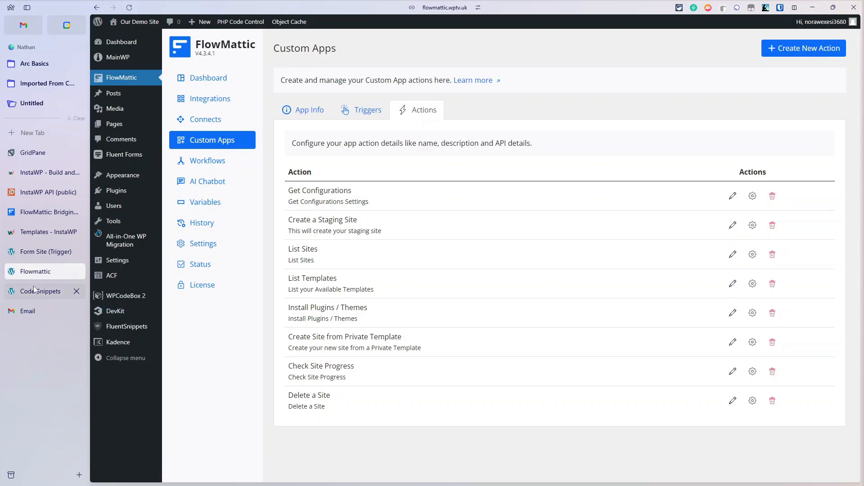
click(31, 259)
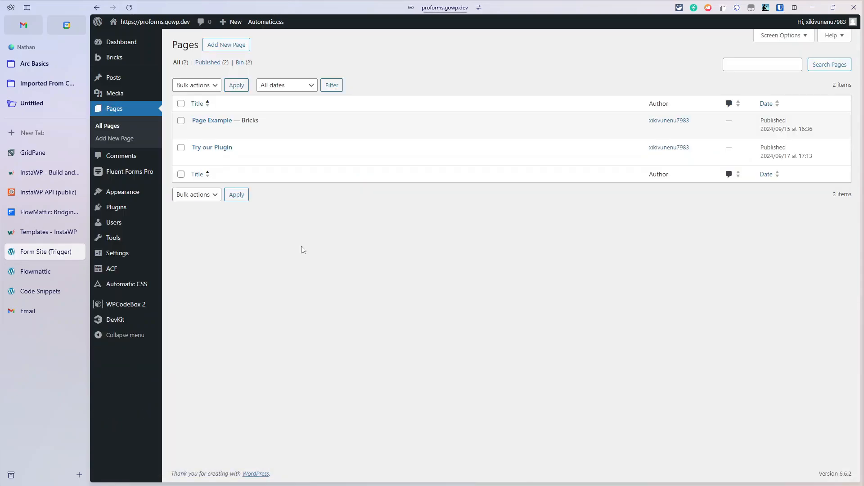
Step: Open the Try our Plugin page and enter the visitor's first and last name
mouse_move(225, 163)
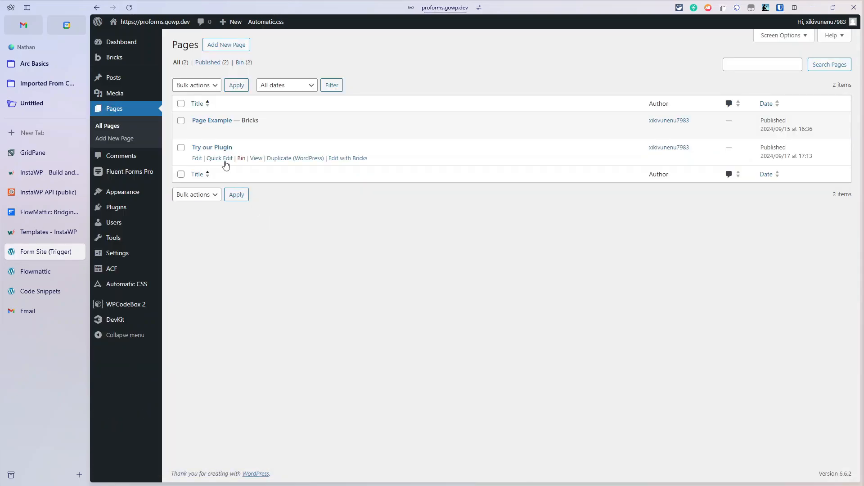
click(260, 160)
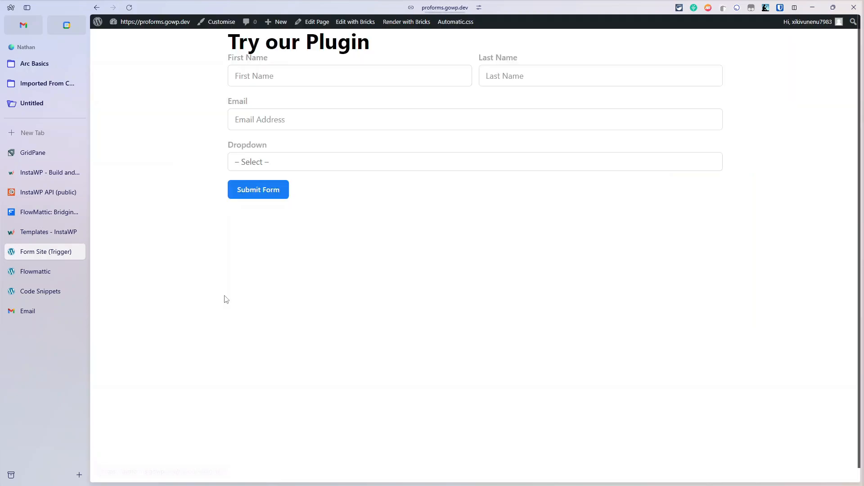
click(290, 72)
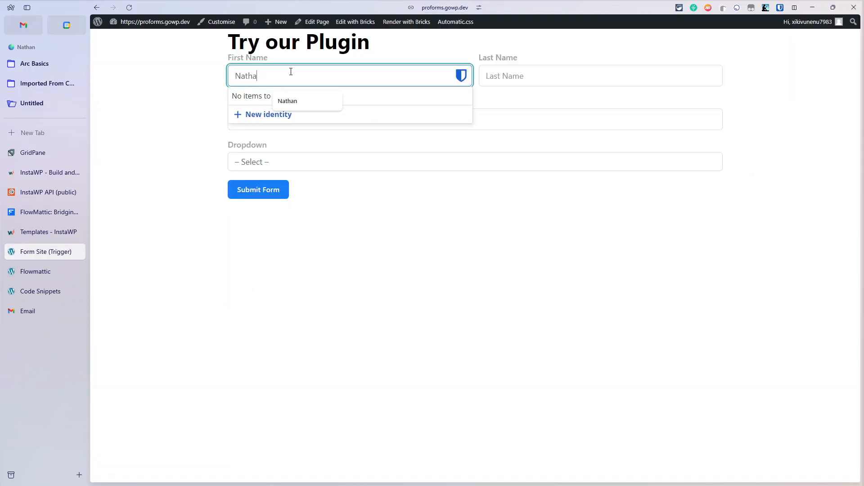
key(Tab)
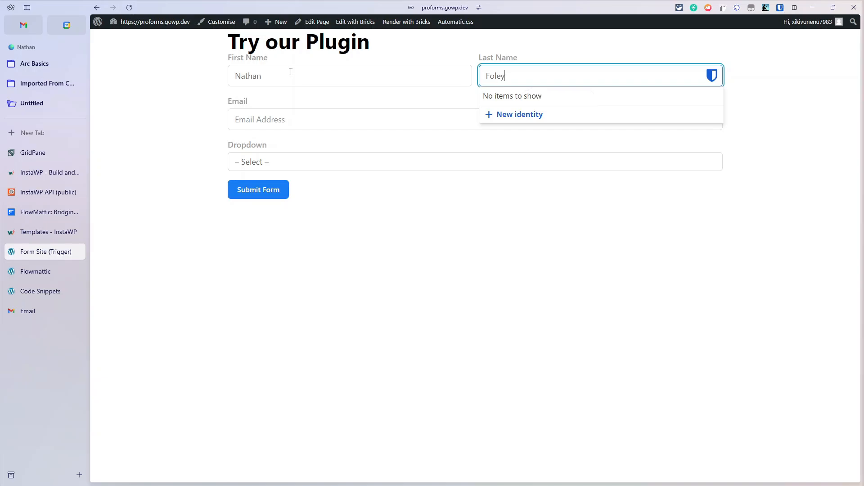
Step: Paste the demo e-mail address into the form's e-mail field
key(Tab)
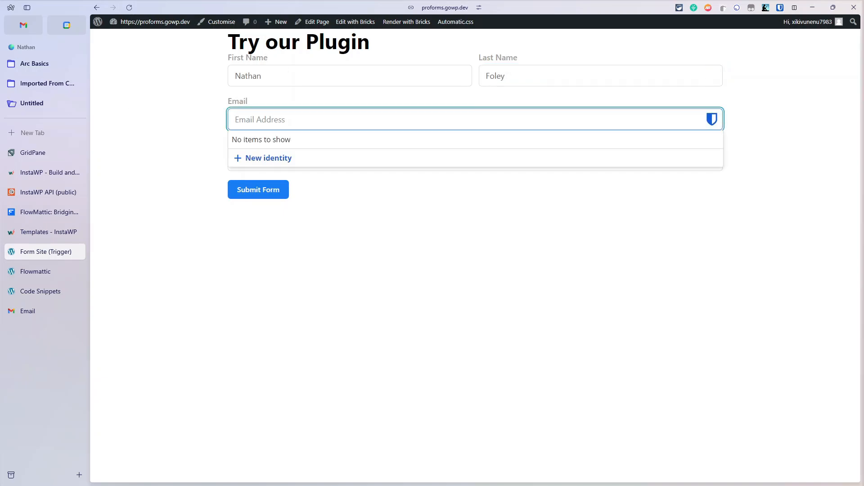
key(alt+Tab)
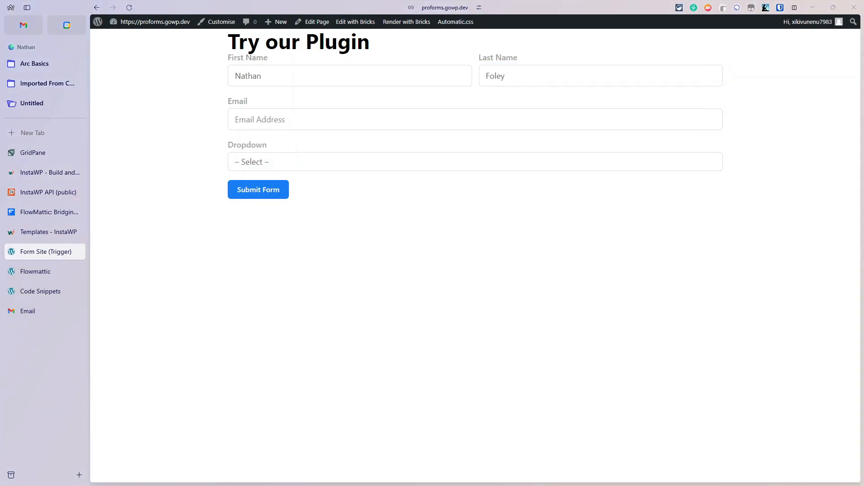
click(254, 115)
key(ctrl+v)
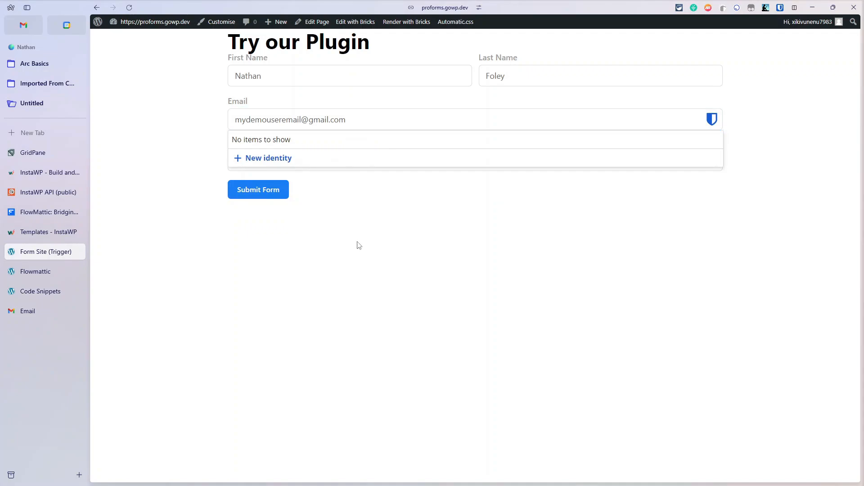
click(358, 225)
Step: Pick the Almost Blank Install template and submit the form
click(326, 167)
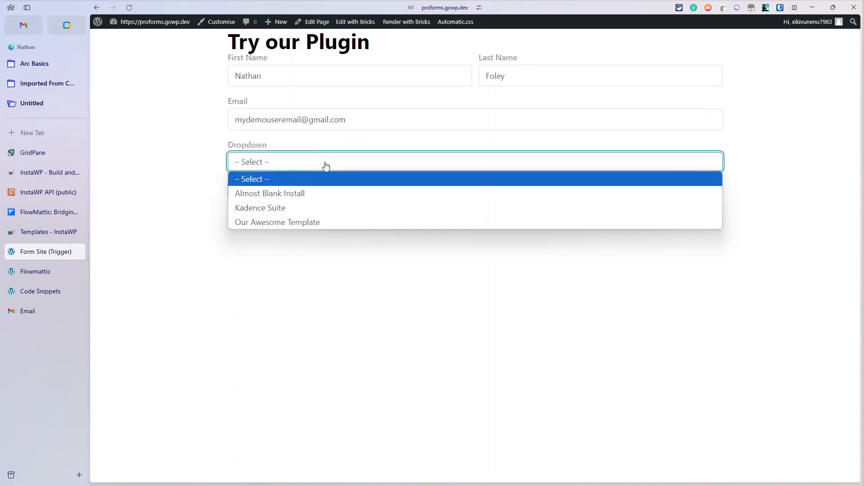
click(323, 194)
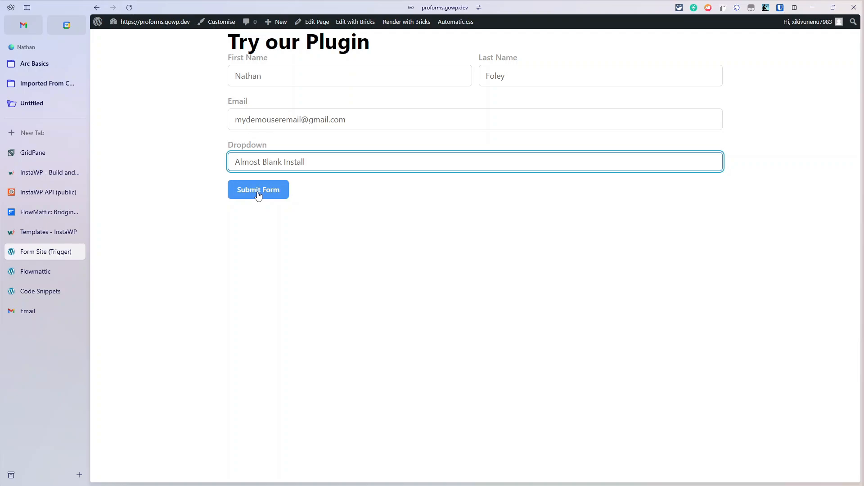
click(258, 191)
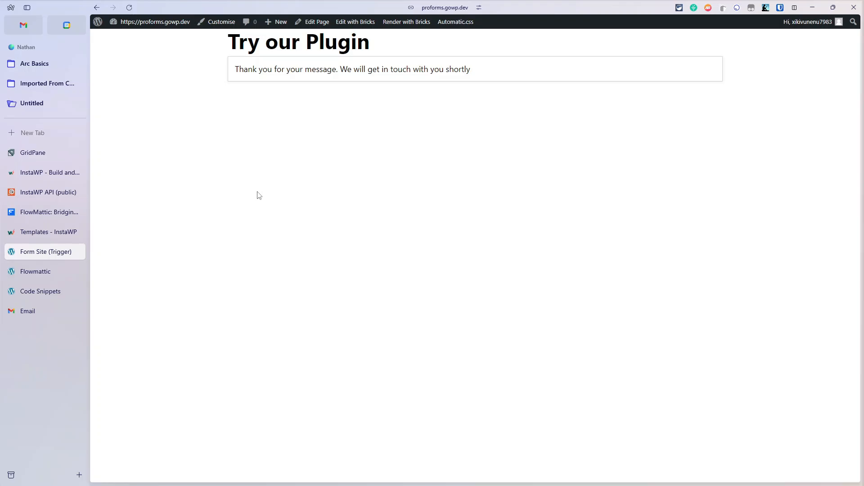
Step: Open the Create Site from Configuration workflow and scroll through its webhook, InstaWP, PHP and Email steps
click(38, 274)
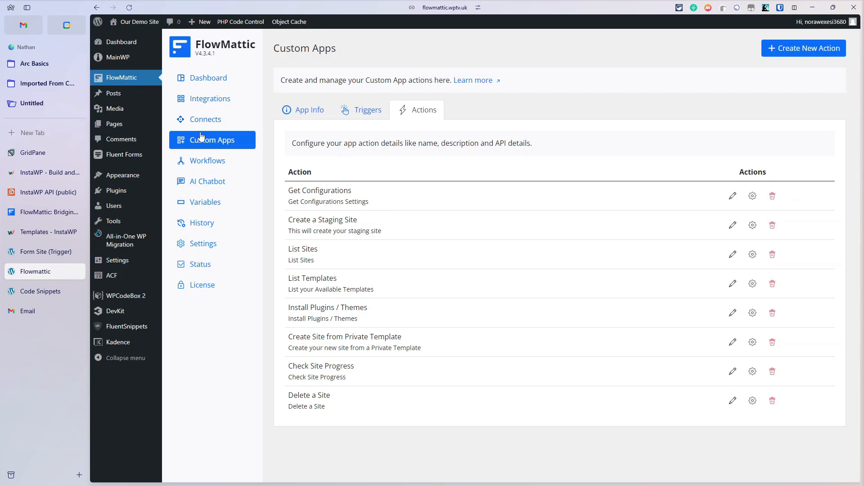
click(207, 163)
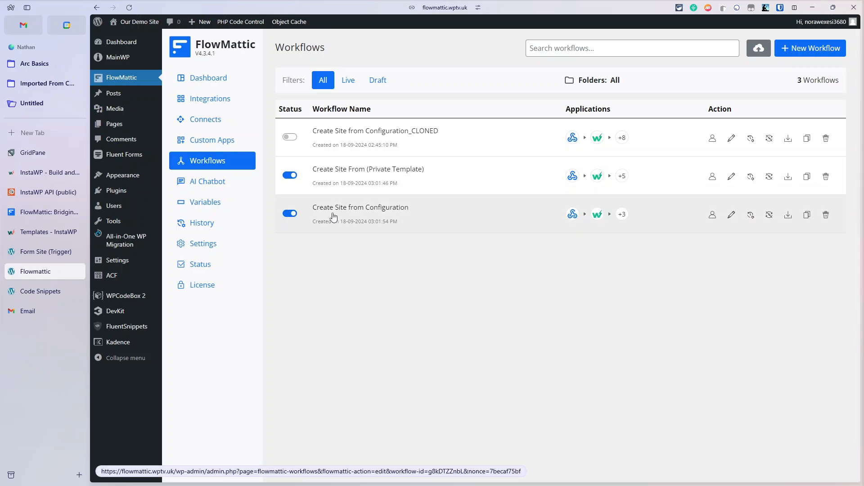
click(337, 215)
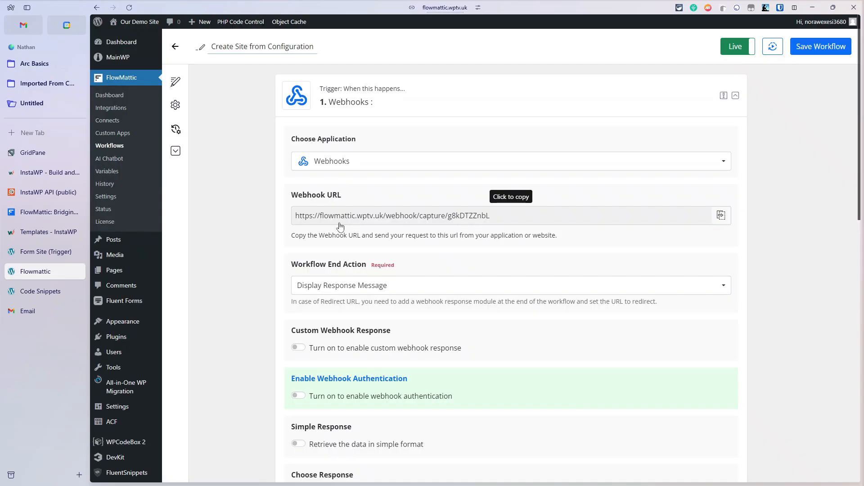
scroll(338, 225, down, 1)
scroll(289, 201, down, 7)
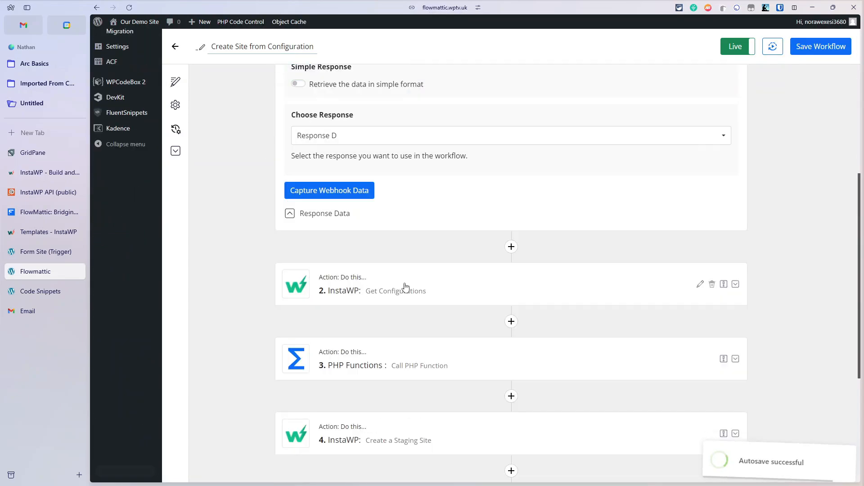
scroll(325, 309, down, 1)
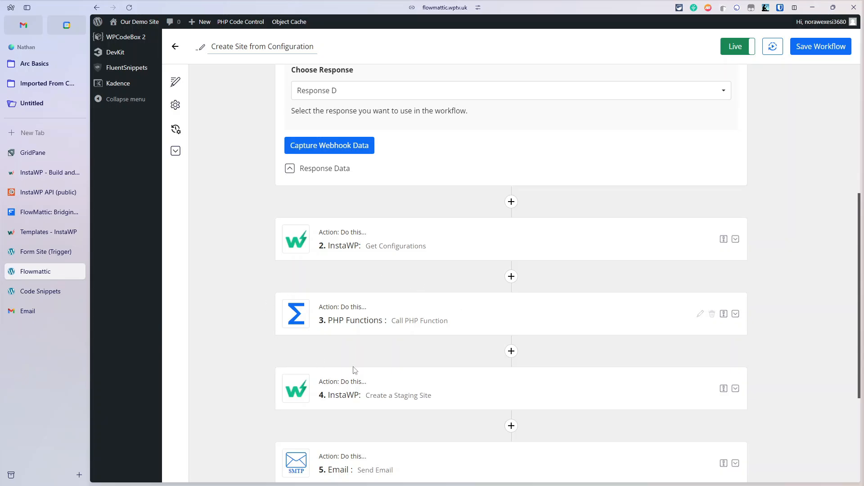
scroll(332, 323, down, 1)
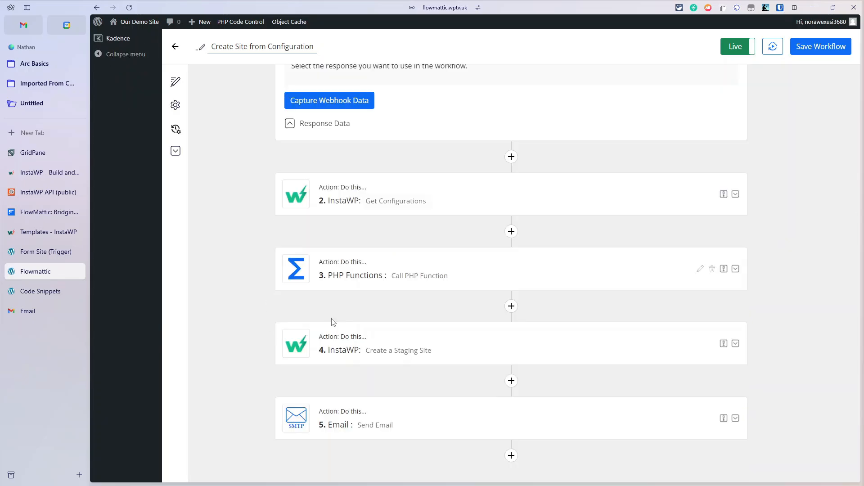
scroll(331, 322, down, 1)
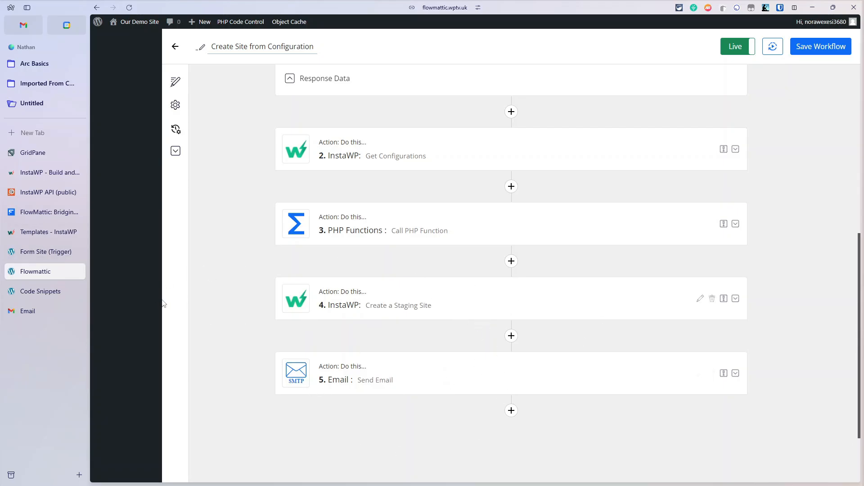
click(39, 173)
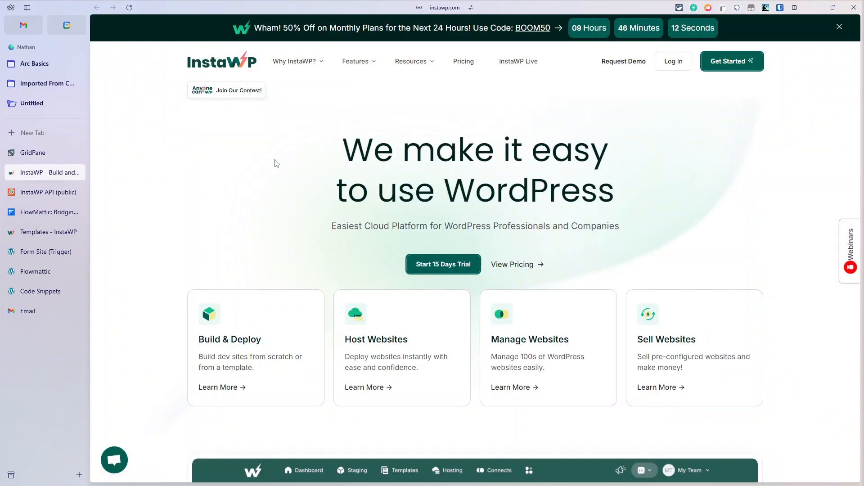
Step: On the InstaWP dashboard, unreserve the profuse-gibbon staging site and confirm
click(41, 233)
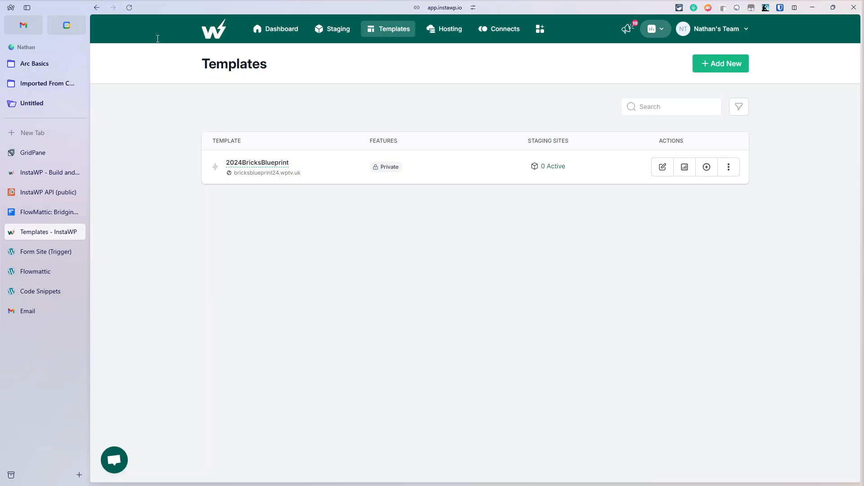
click(276, 28)
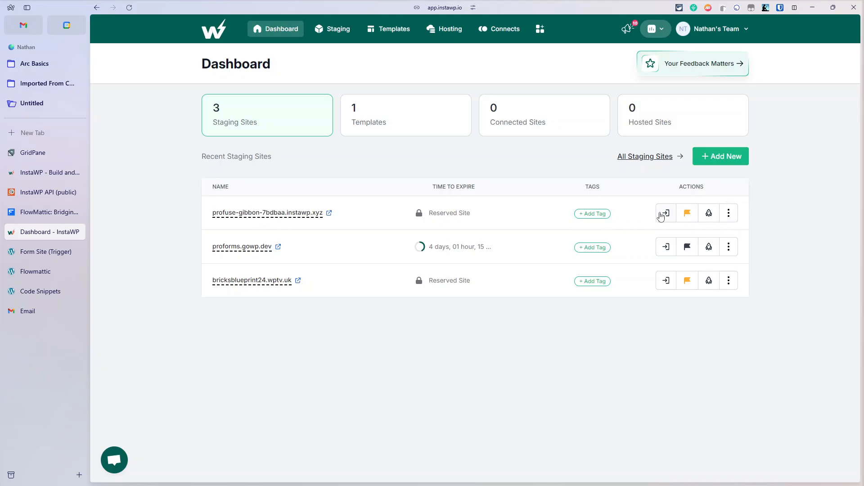
click(687, 214)
click(601, 96)
Step: Check Spam, then open the Tech Articles email in the inbox and highlight the Basic WordPress Install line
click(20, 314)
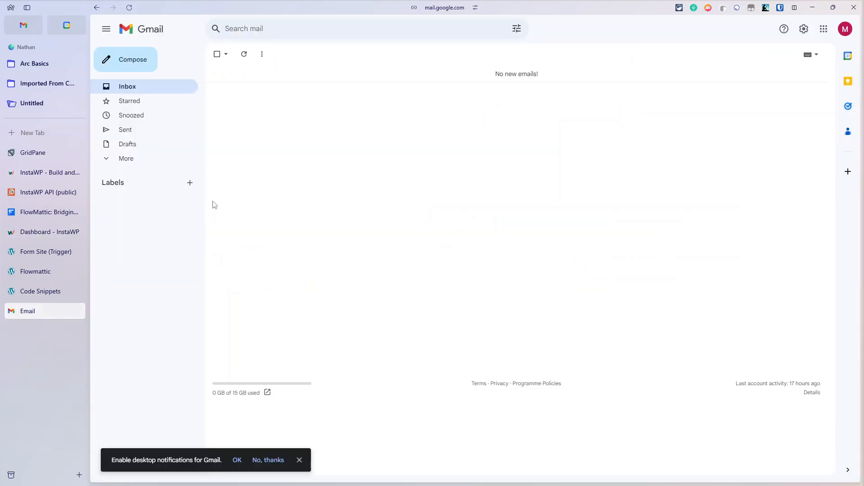
click(144, 163)
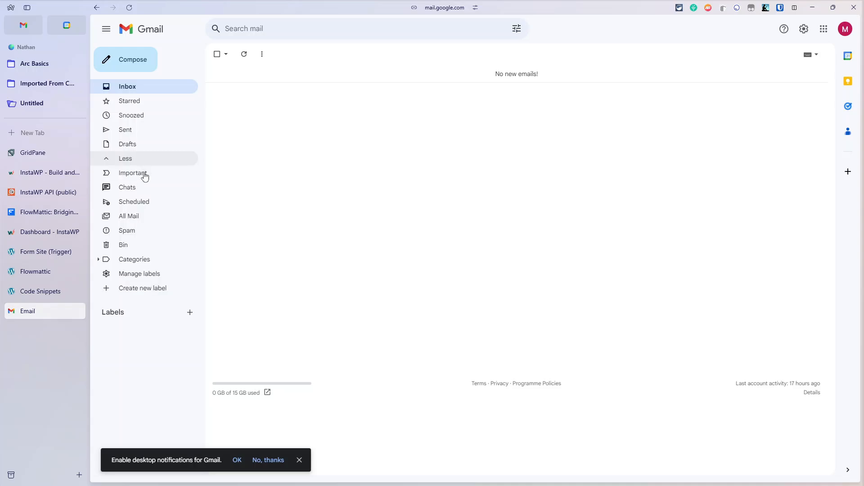
click(131, 231)
click(141, 88)
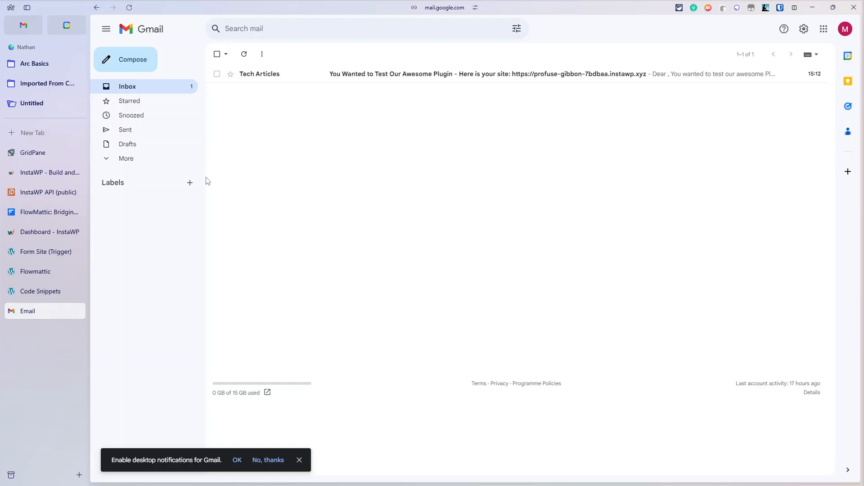
click(444, 75)
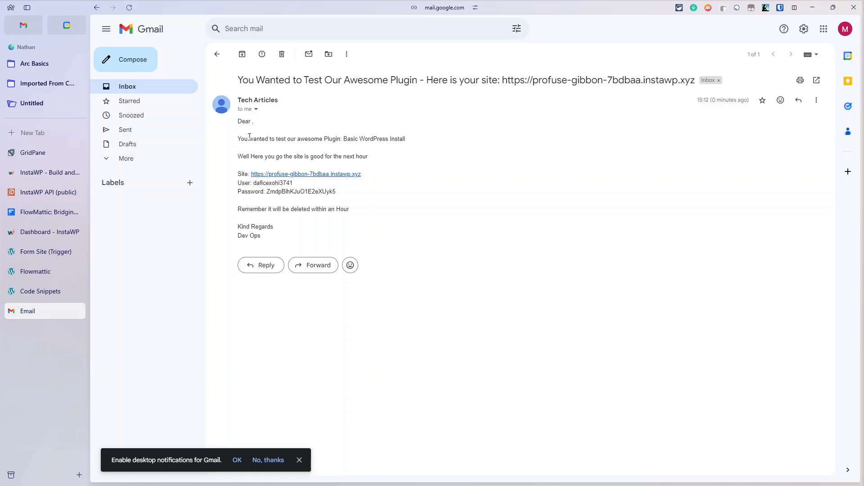
drag(264, 137, 475, 142)
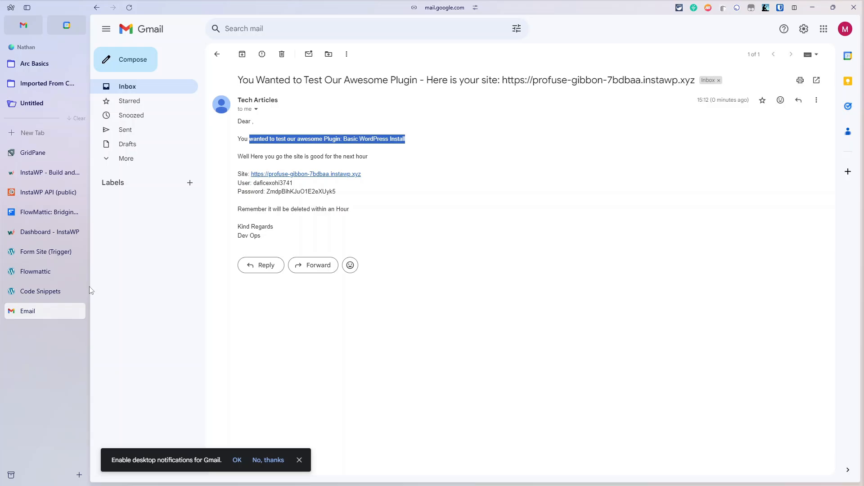
Step: Return to the workflow and expand the InstaWP Get Configurations step
click(34, 272)
scroll(308, 225, up, 8)
scroll(308, 225, up, 3)
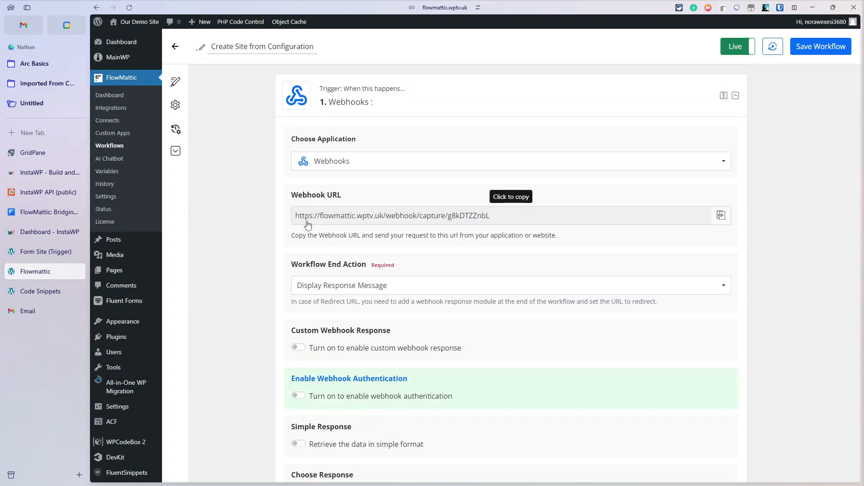
scroll(447, 233, down, 4)
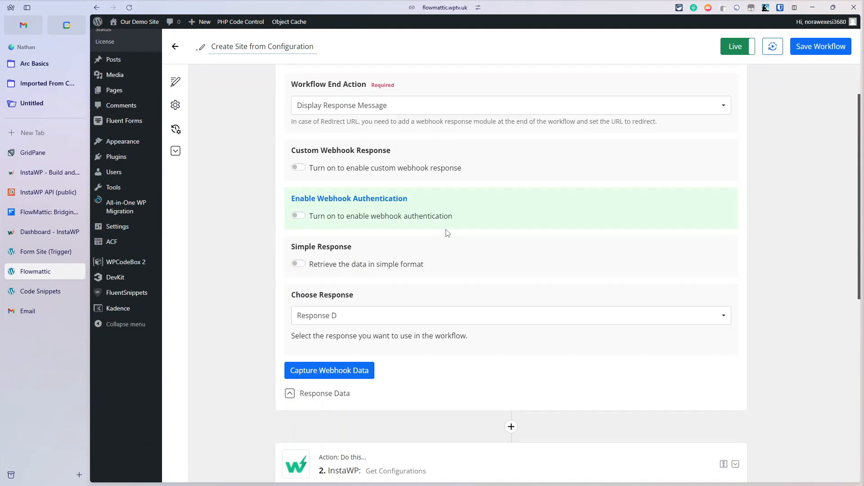
scroll(466, 227, up, 3)
scroll(497, 265, down, 3)
scroll(495, 265, down, 3)
click(466, 327)
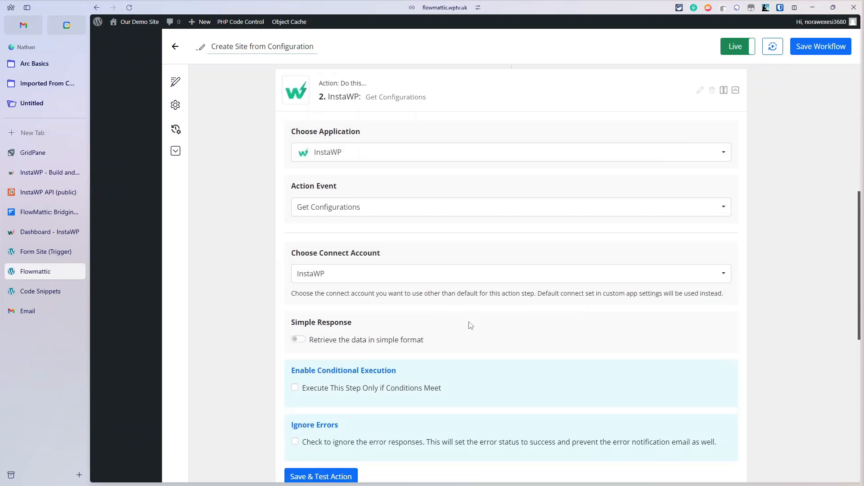
Step: Show its Request Response, confirming 'Configurations Fetched Successfully' with response code 200
scroll(468, 324, up, 1)
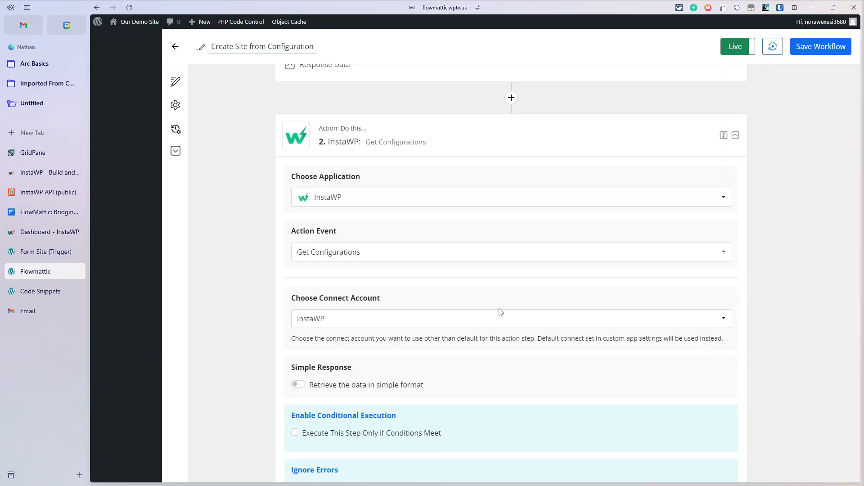
scroll(501, 314, down, 7)
scroll(502, 315, up, 5)
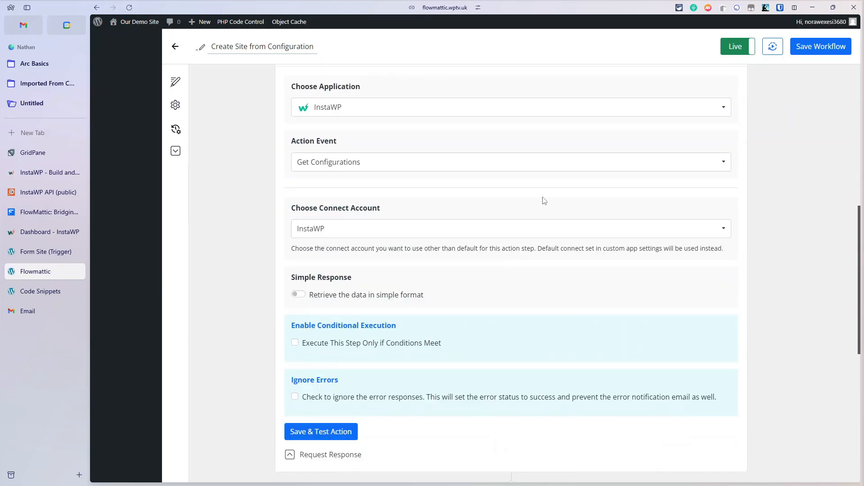
scroll(553, 270, down, 3)
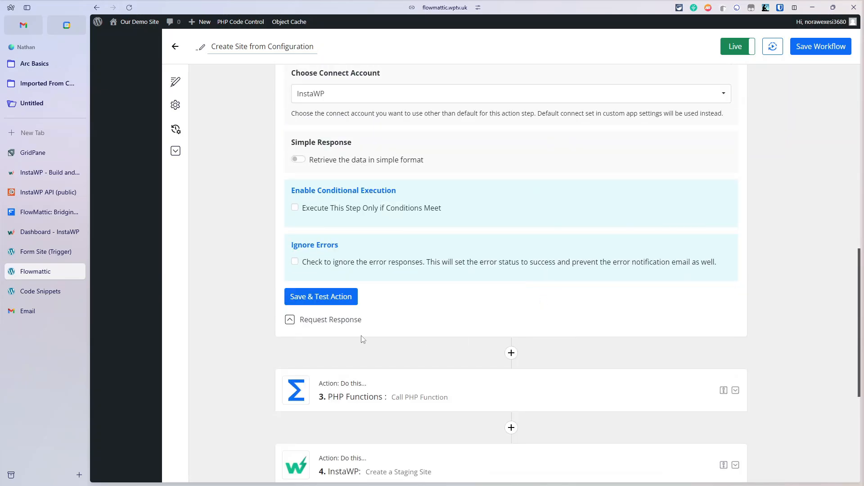
click(337, 320)
scroll(576, 335, down, 2)
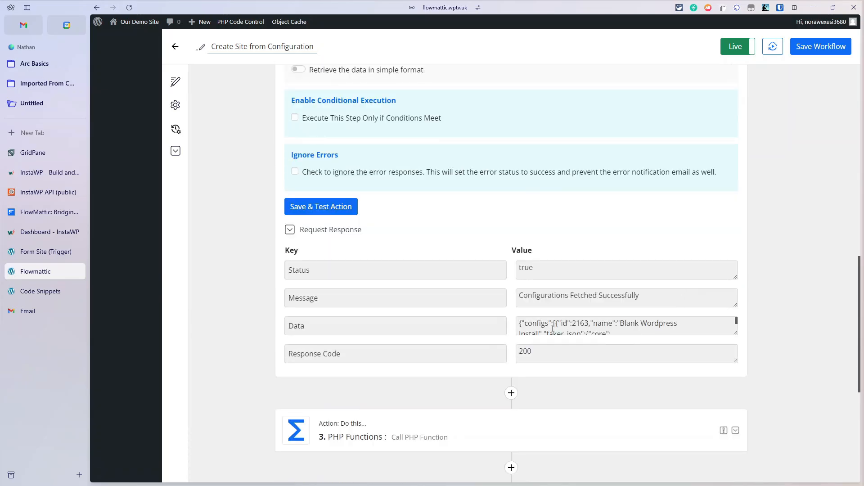
drag(553, 328, 507, 302)
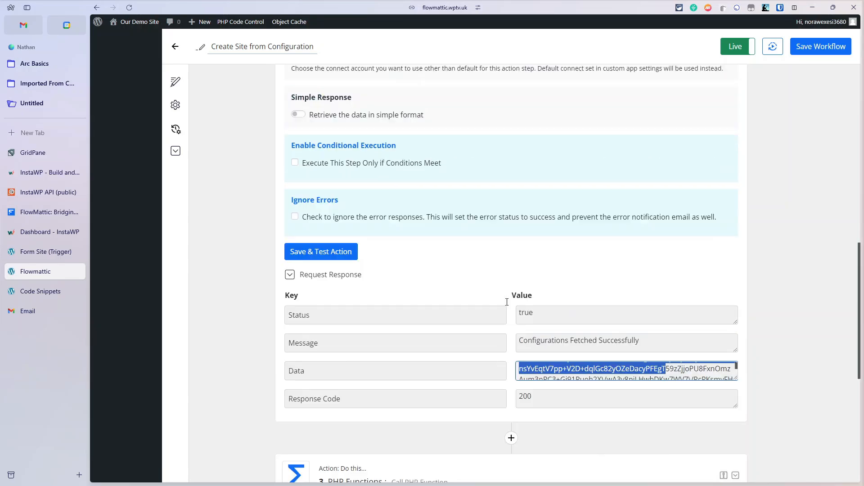
scroll(507, 302, up, 7)
scroll(506, 304, down, 2)
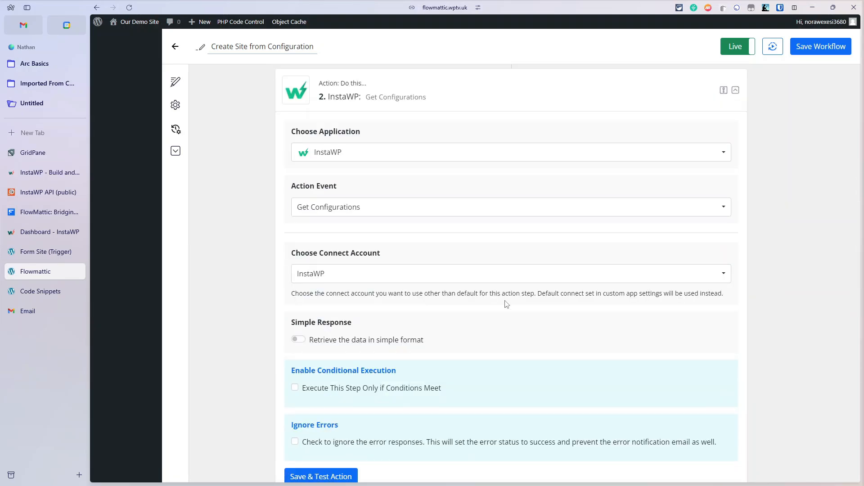
scroll(507, 304, down, 7)
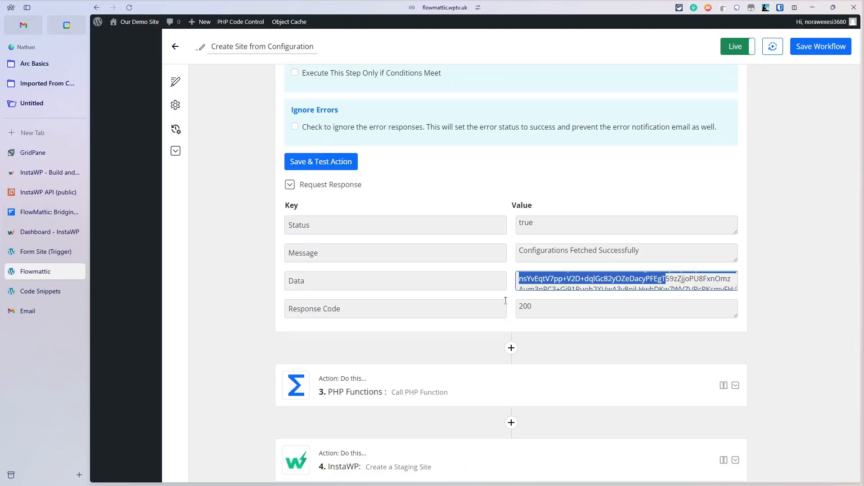
scroll(505, 301, down, 2)
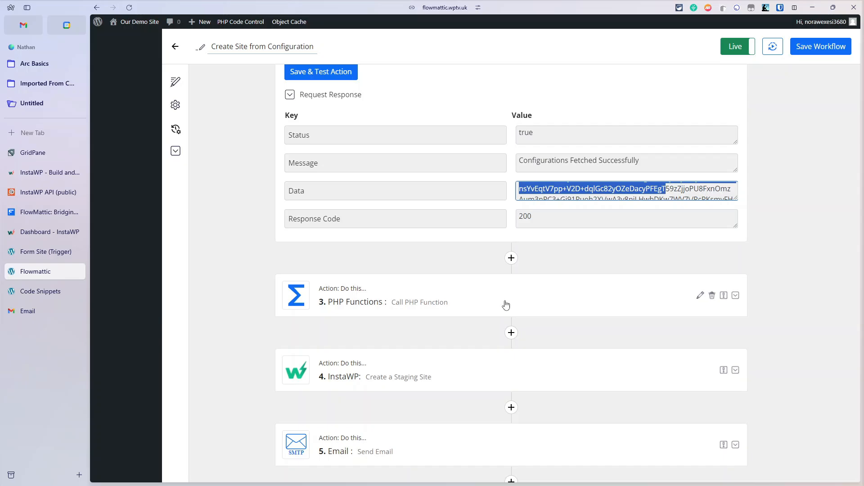
Step: Expand the PHP Functions step and view its test response: success, returning 52981
click(506, 305)
scroll(509, 302, down, 5)
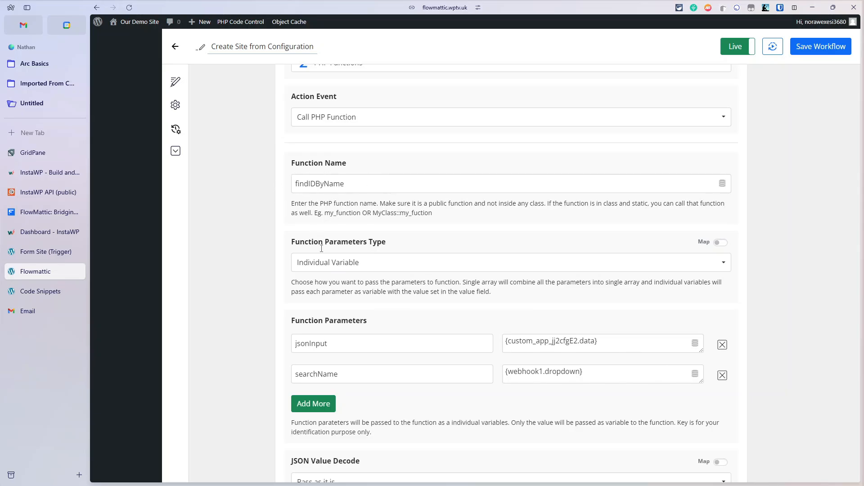
scroll(344, 280, down, 4)
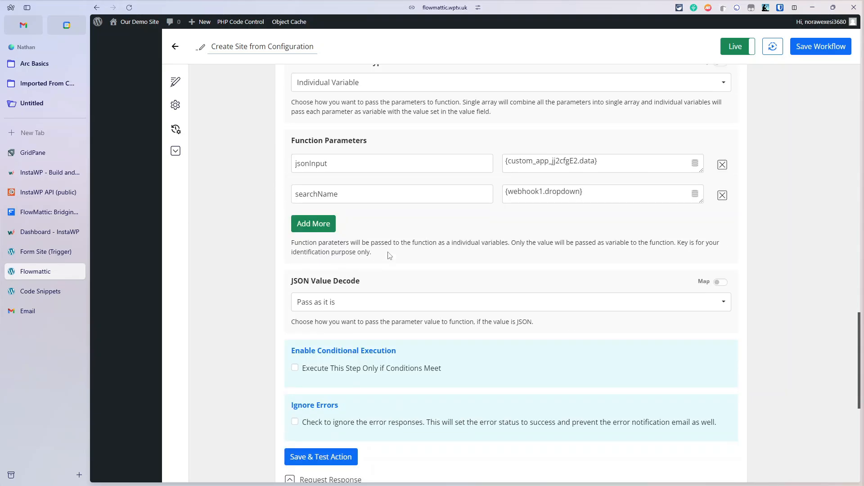
scroll(364, 322, down, 3)
click(351, 347)
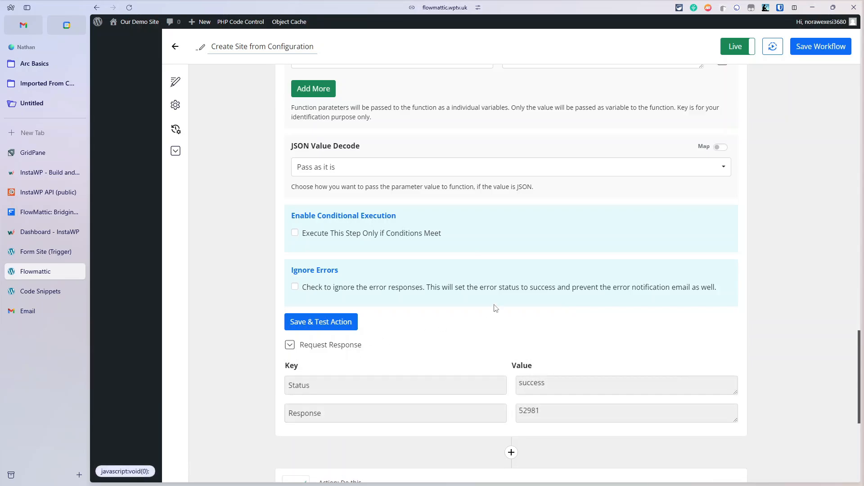
scroll(496, 309, down, 1)
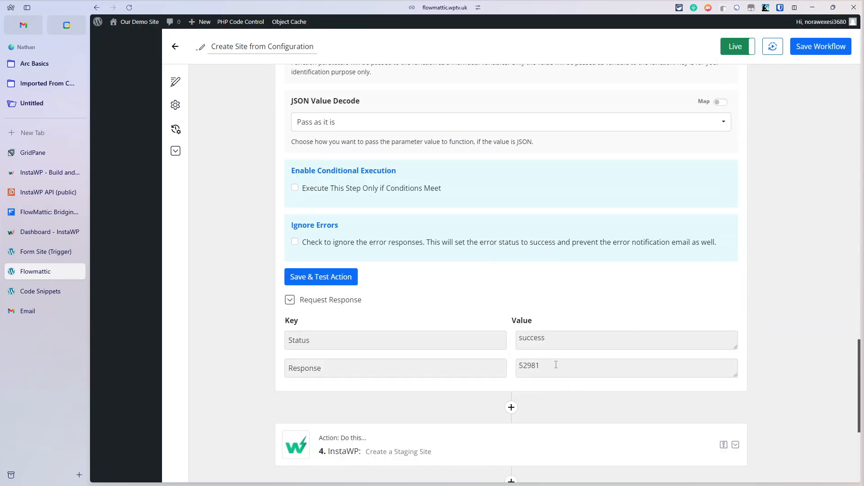
Step: In WPCodeBox 2, view the FindConfigID, Find Template and SiteiD snippets' code
click(31, 294)
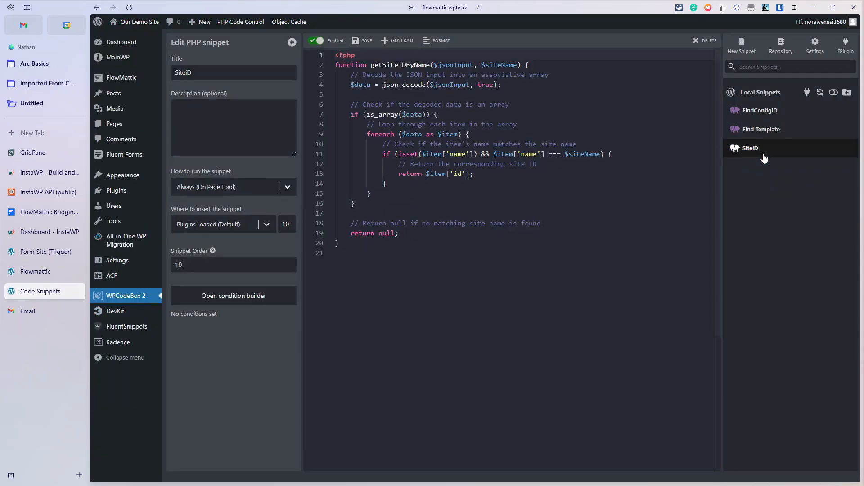
click(765, 111)
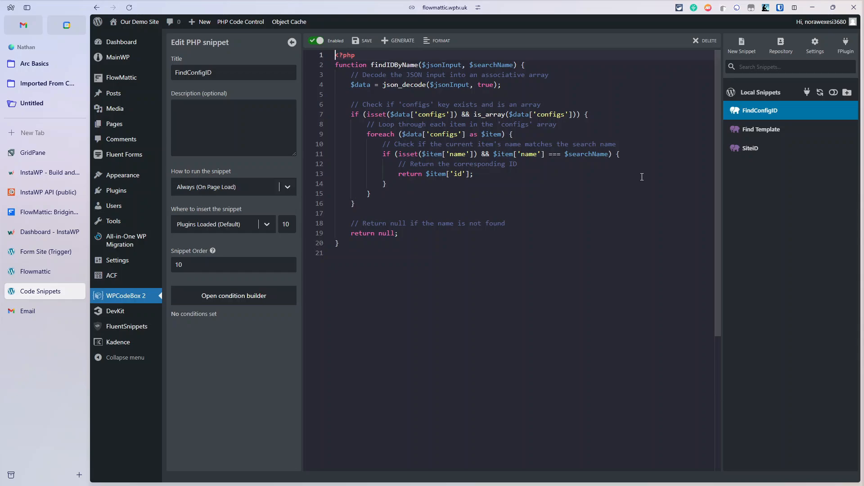
click(758, 133)
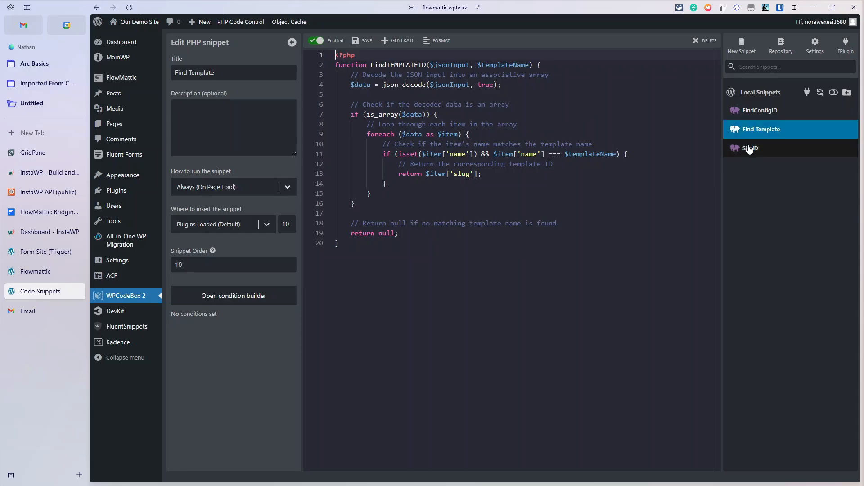
click(752, 150)
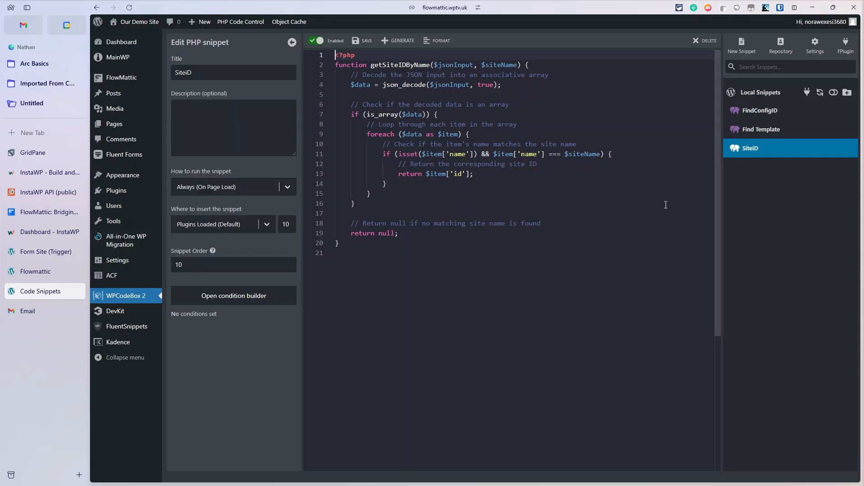
click(32, 273)
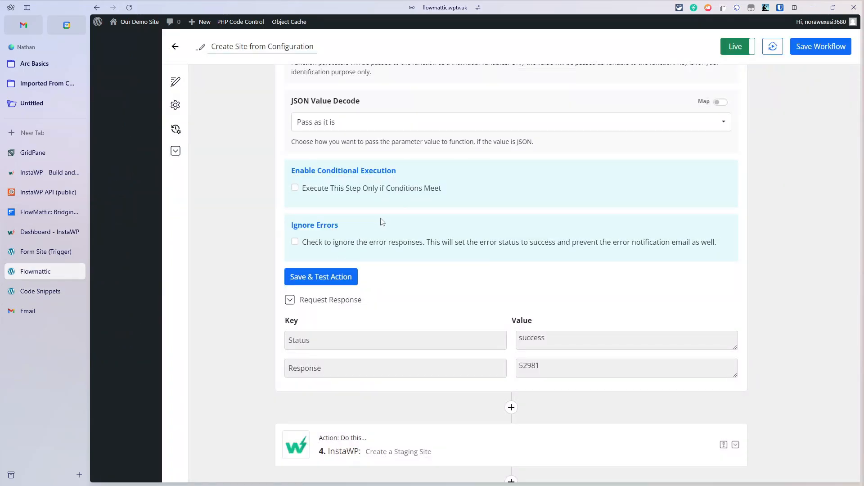
scroll(493, 220, up, 1)
scroll(558, 324, down, 3)
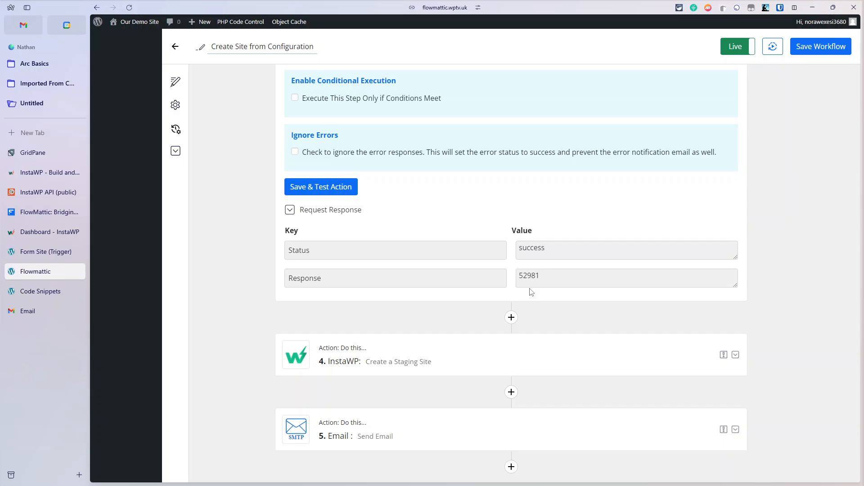
scroll(531, 292, down, 2)
click(460, 276)
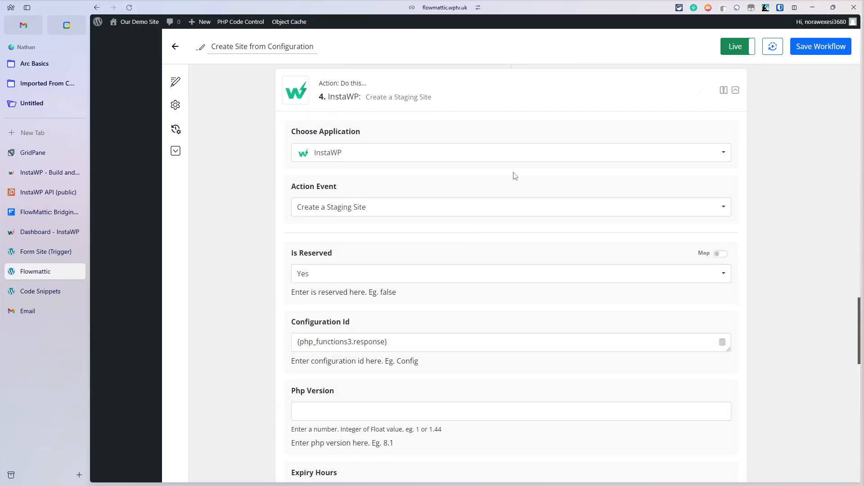
scroll(515, 176, down, 2)
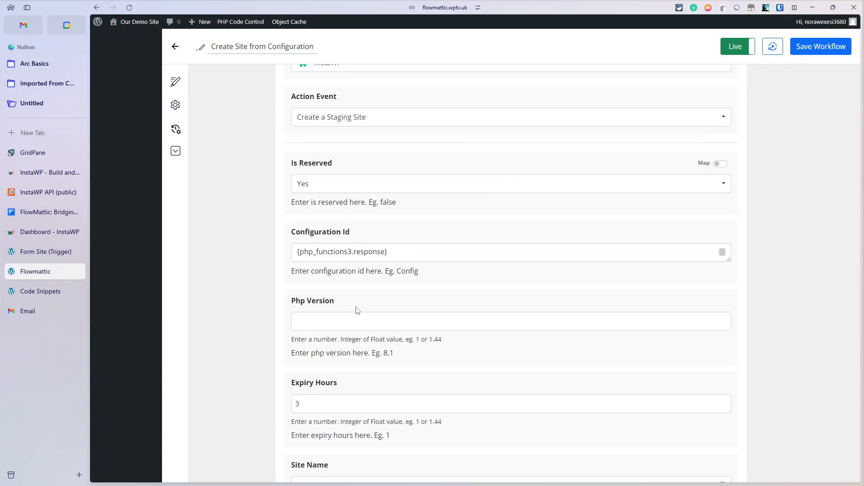
drag(298, 403, 274, 404)
text(1)
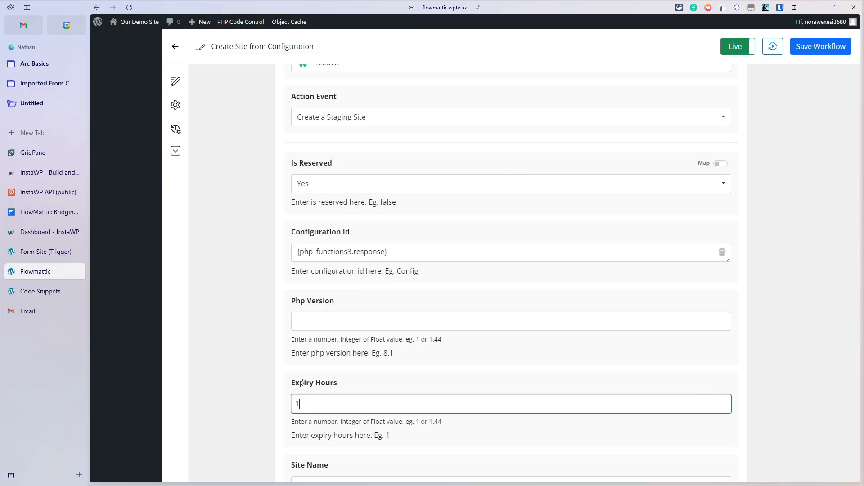
click(388, 181)
click(353, 211)
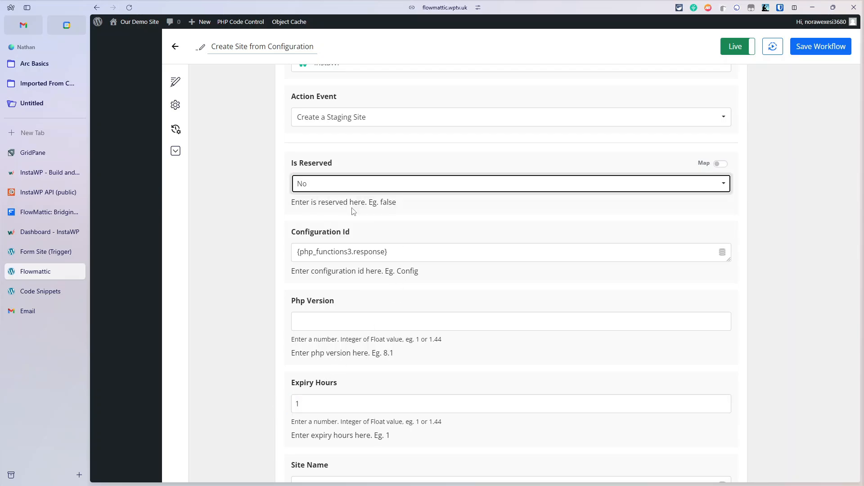
scroll(427, 135, up, 4)
scroll(513, 264, down, 1)
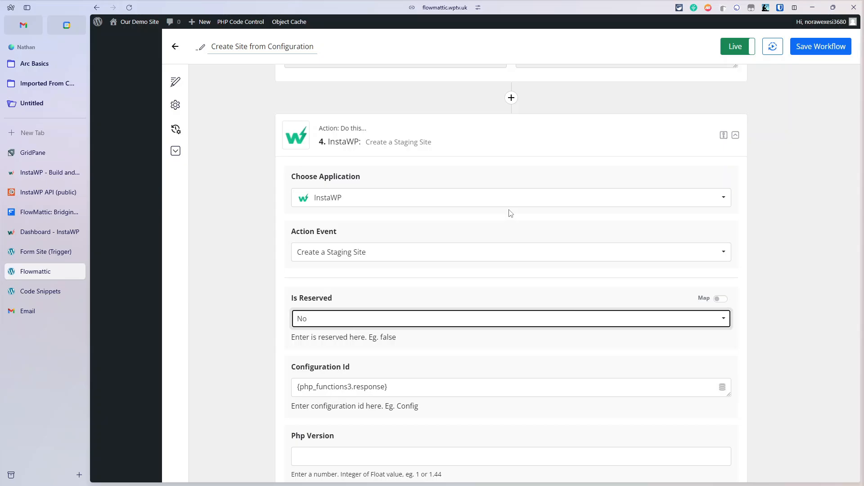
scroll(353, 265, down, 1)
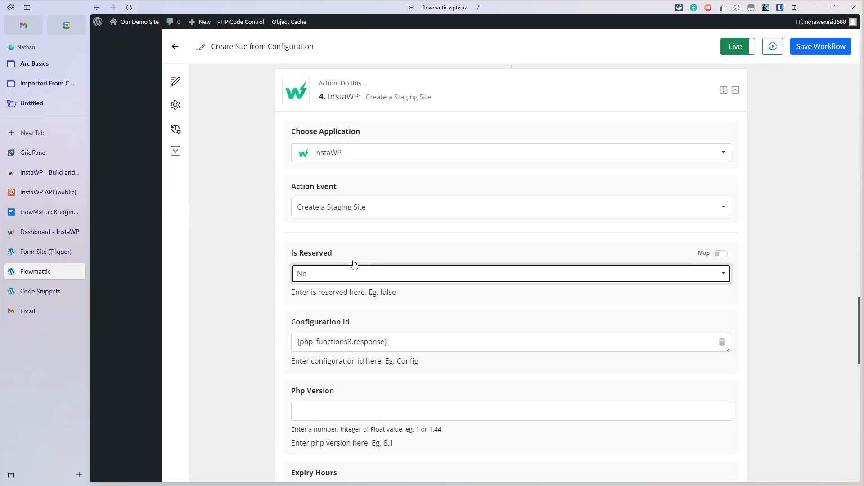
scroll(353, 264, down, 2)
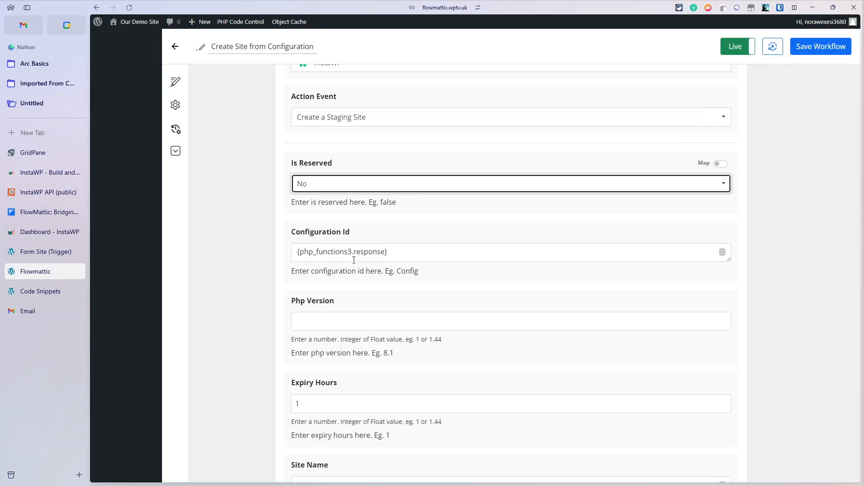
scroll(354, 260, down, 1)
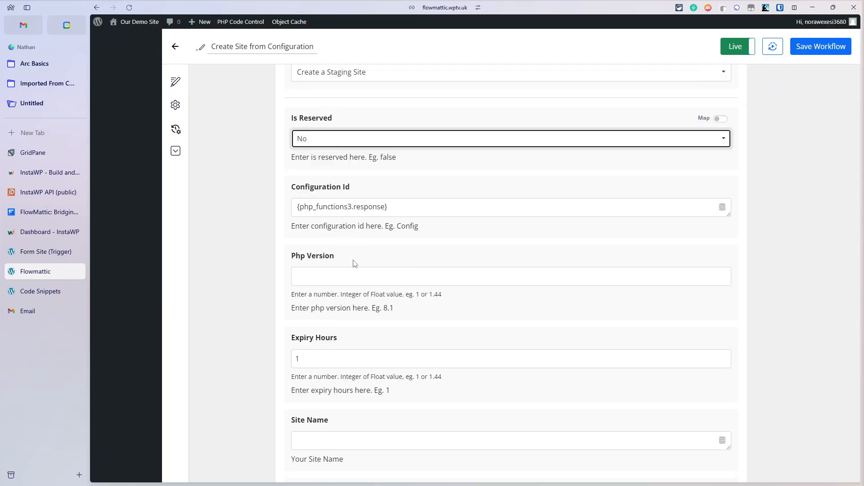
scroll(354, 264, down, 2)
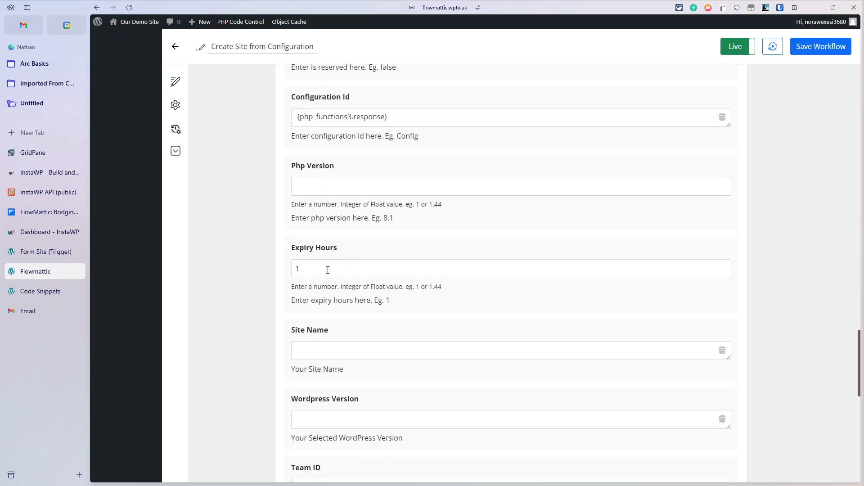
scroll(391, 380, down, 1)
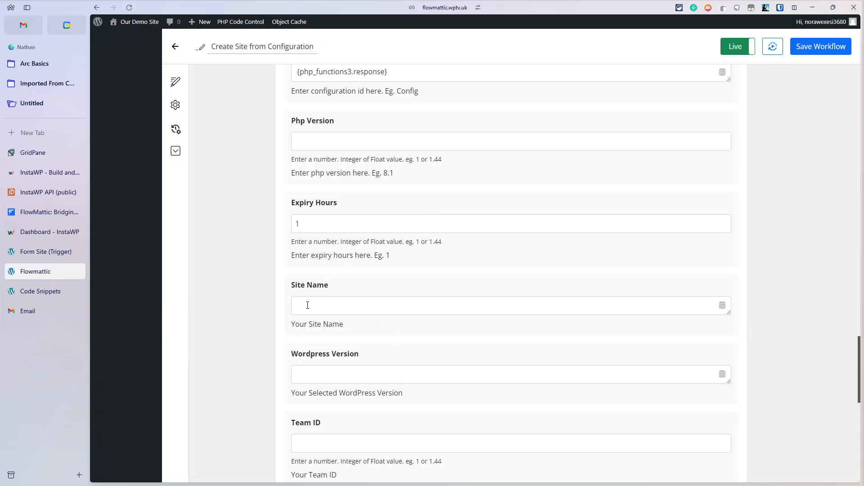
scroll(307, 306, down, 1)
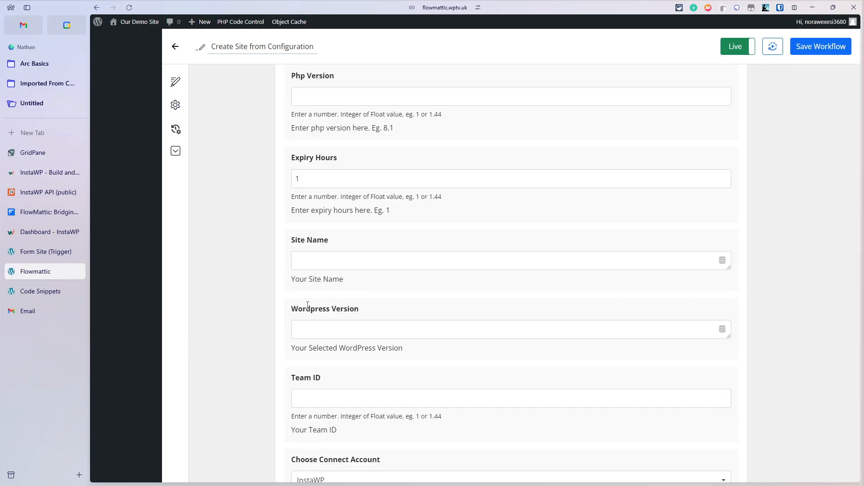
scroll(307, 305, down, 3)
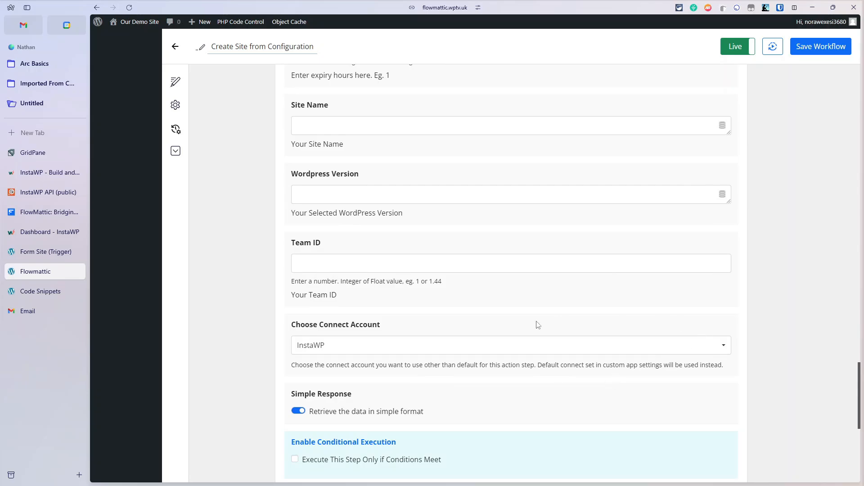
scroll(721, 322, down, 3)
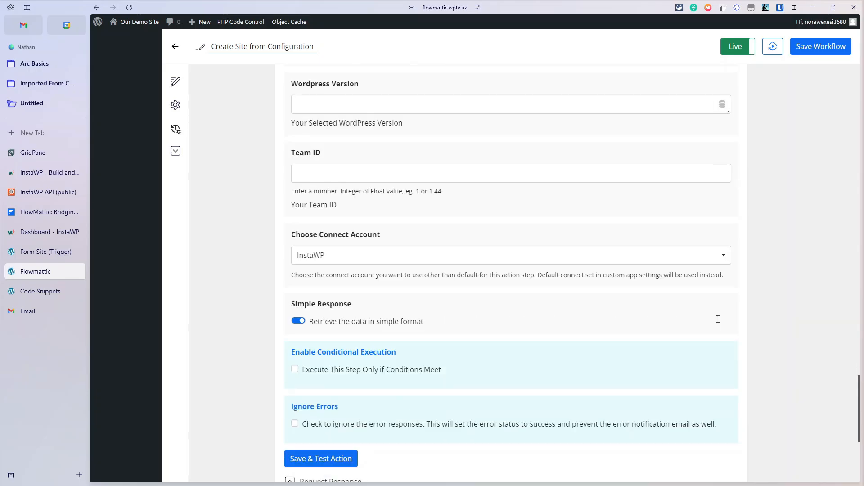
scroll(563, 318, down, 3)
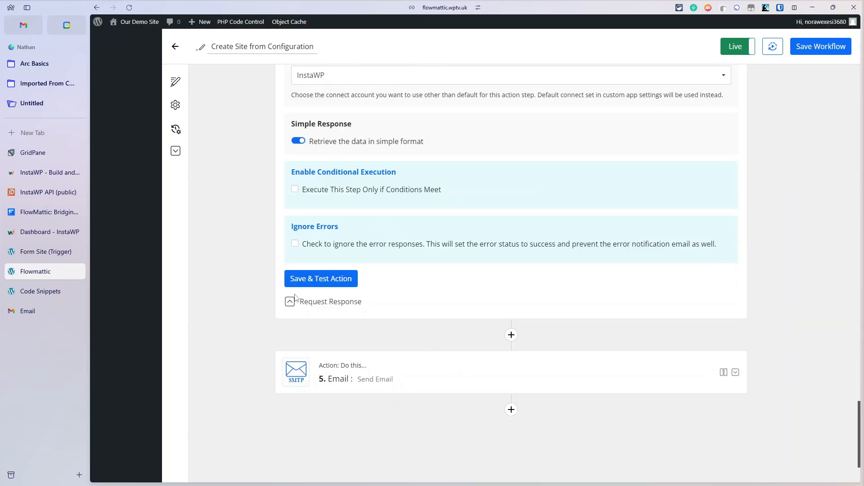
Step: Expand the InstaWP step's Request Response and scroll through the site URL, username, password and code 200
click(305, 306)
scroll(554, 249, down, 2)
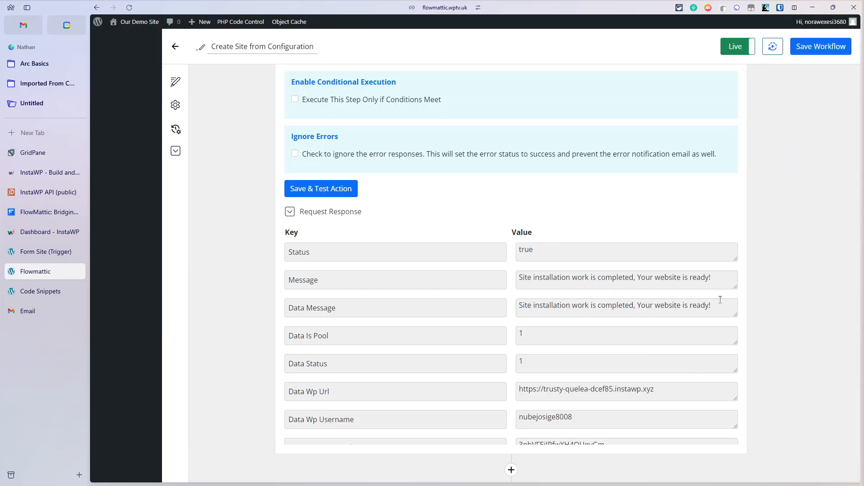
scroll(711, 309, down, 3)
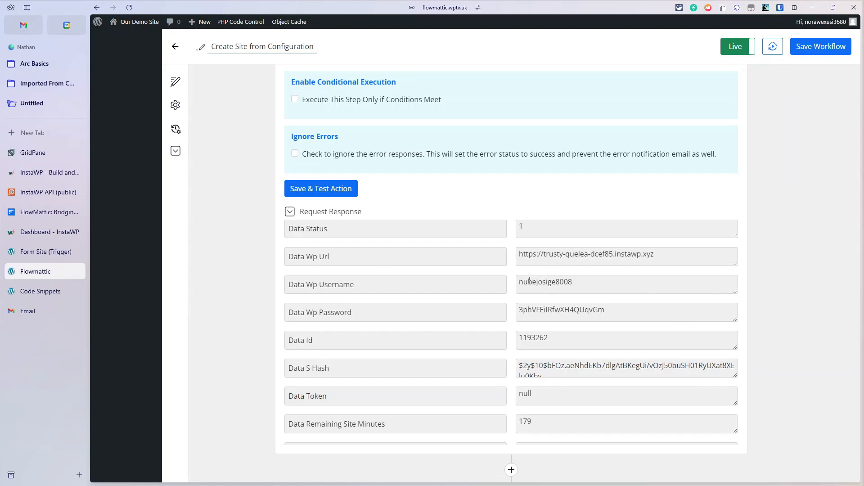
scroll(607, 312, down, 1)
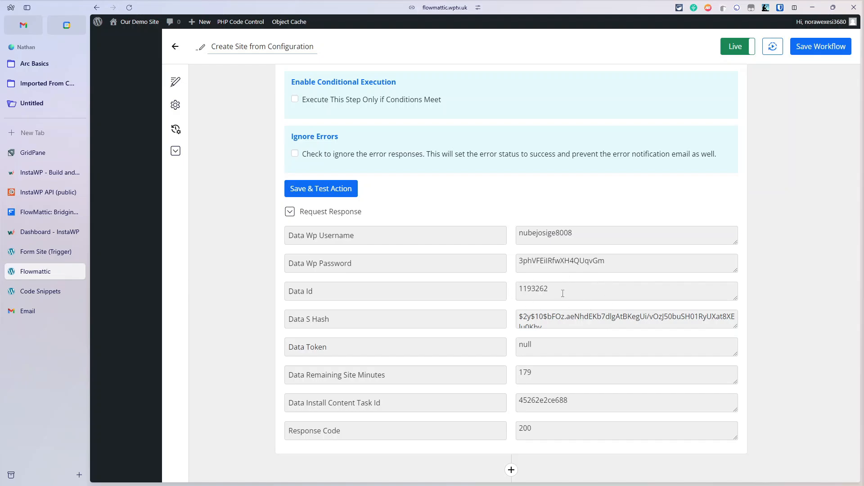
scroll(543, 305, up, 3)
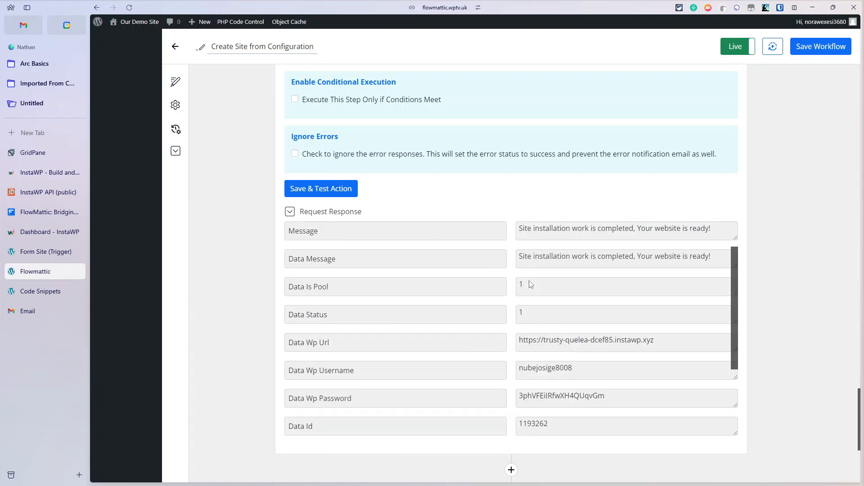
scroll(544, 305, down, 7)
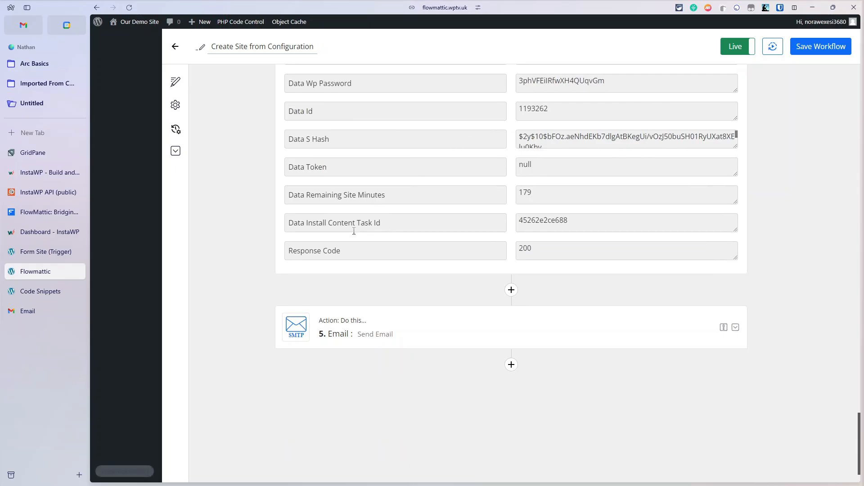
scroll(497, 137, up, 10)
scroll(519, 108, up, 12)
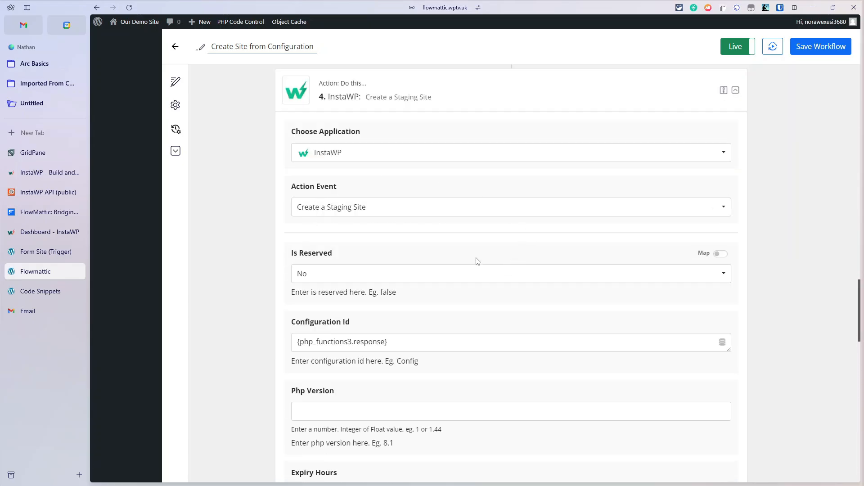
scroll(474, 259, down, 15)
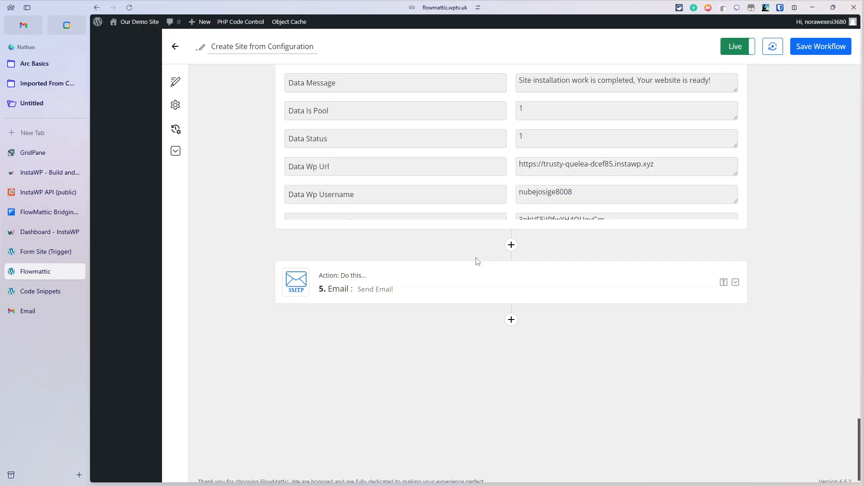
Step: Expand the Send Email step and review its To Email, Subject and Body, highlighting the first-name placeholder
click(459, 285)
scroll(459, 286, down, 5)
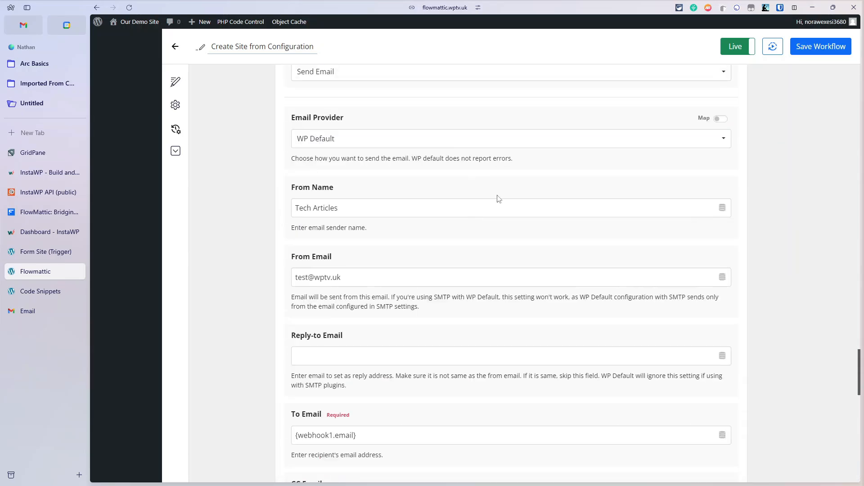
scroll(543, 237, down, 5)
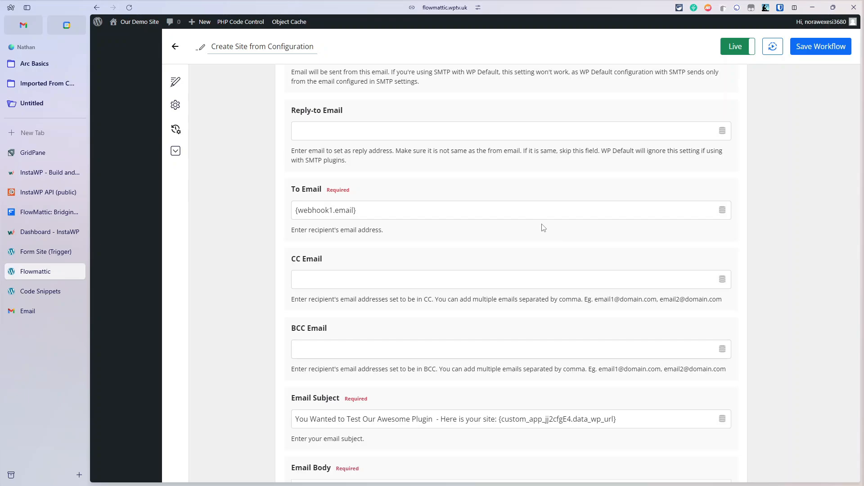
scroll(544, 228, down, 2)
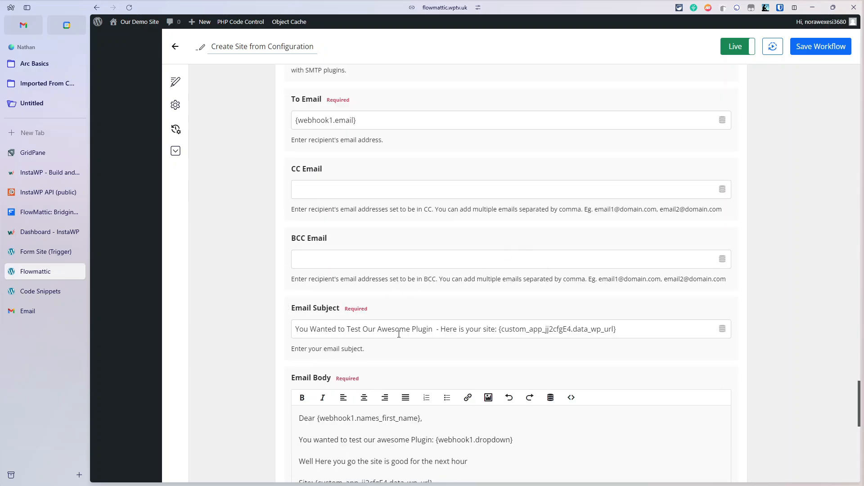
scroll(423, 166, up, 2)
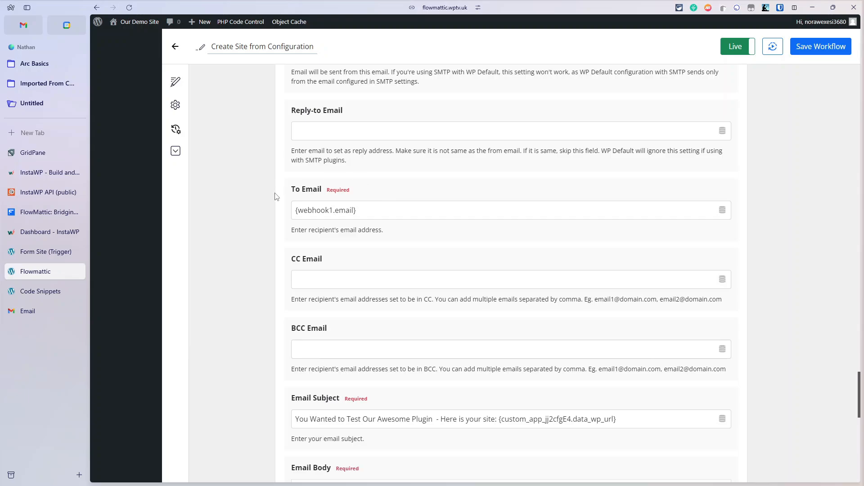
scroll(351, 236, up, 2)
scroll(353, 230, down, 7)
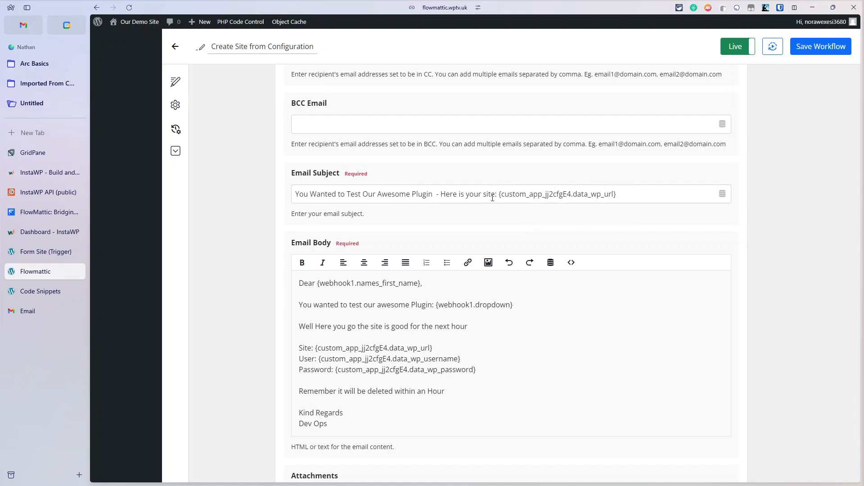
scroll(492, 198, down, 1)
drag(313, 240, 435, 240)
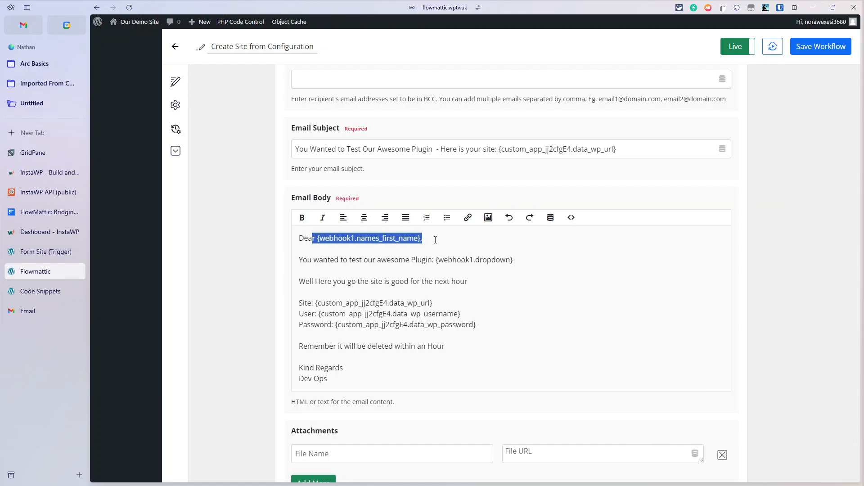
scroll(435, 240, down, 15)
scroll(435, 243, up, 20)
scroll(436, 244, down, 4)
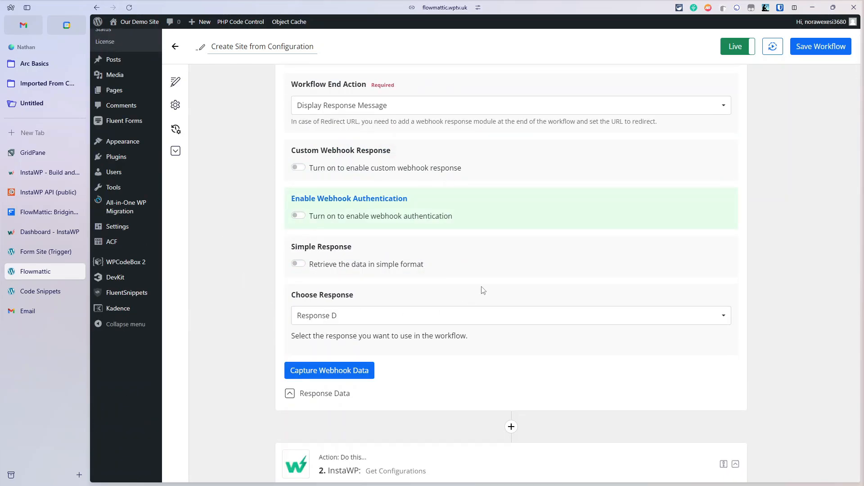
Step: Show the webhook trigger's captured form submission data and scroll through it
scroll(482, 289, down, 2)
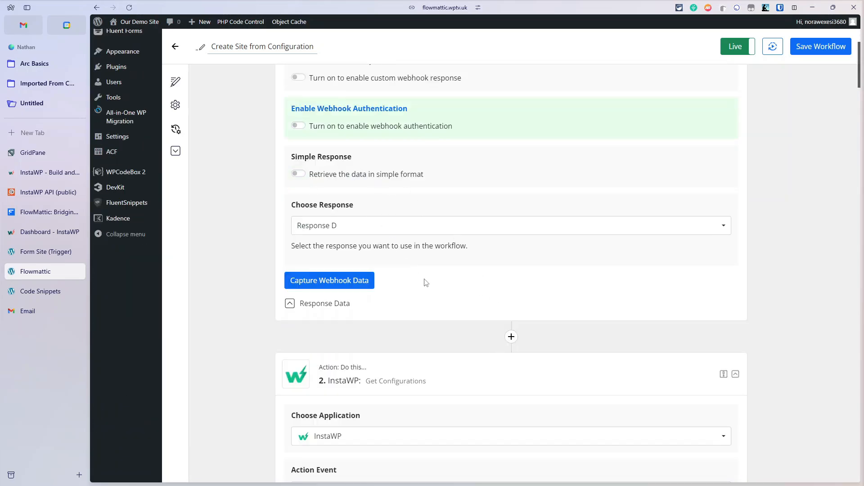
click(340, 305)
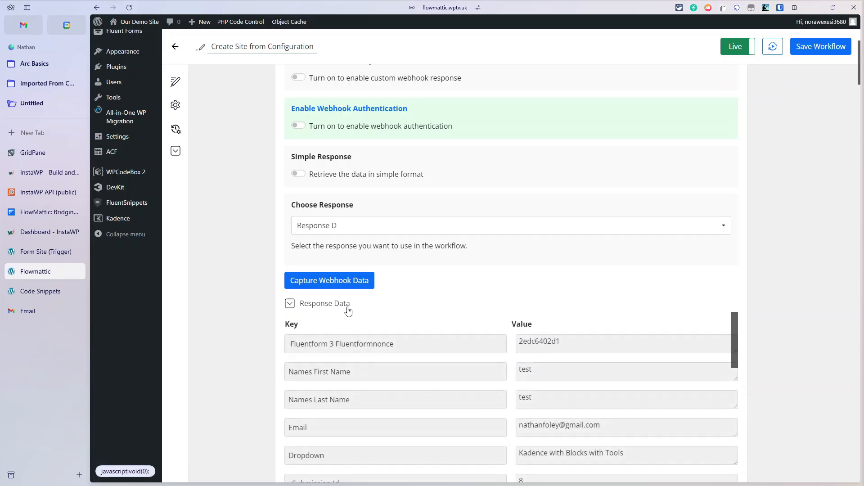
scroll(411, 312, down, 2)
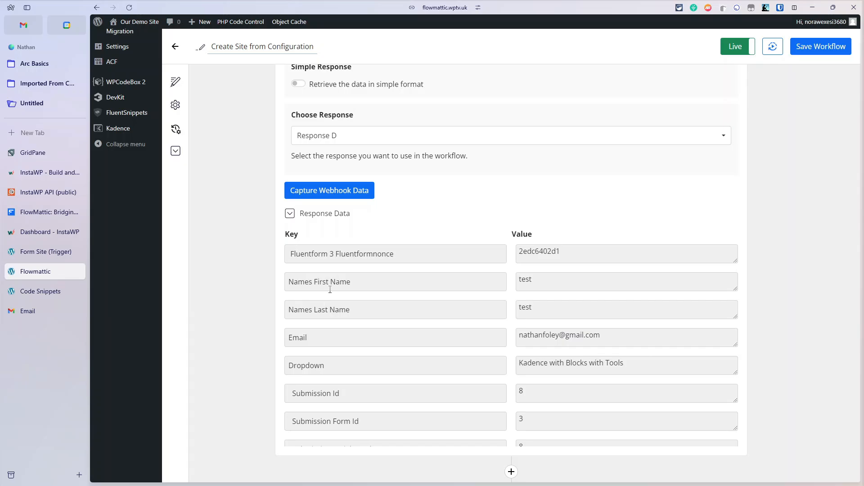
scroll(330, 290, up, 7)
scroll(419, 428, down, 2)
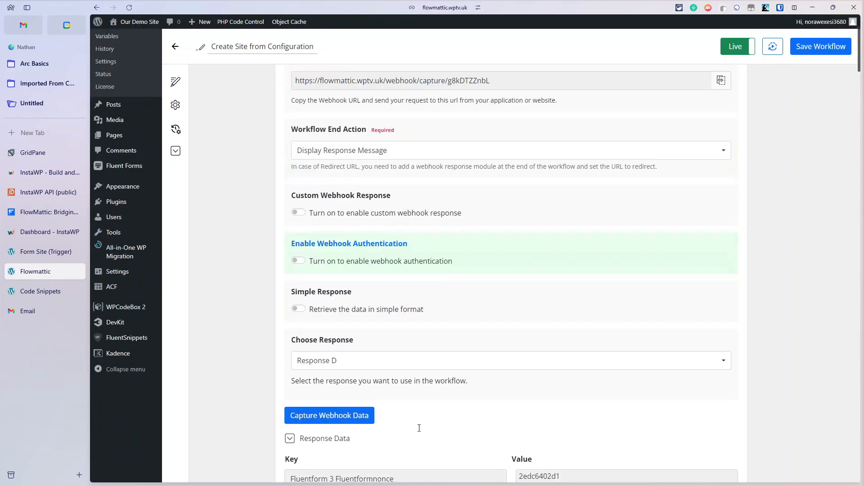
scroll(419, 428, down, 20)
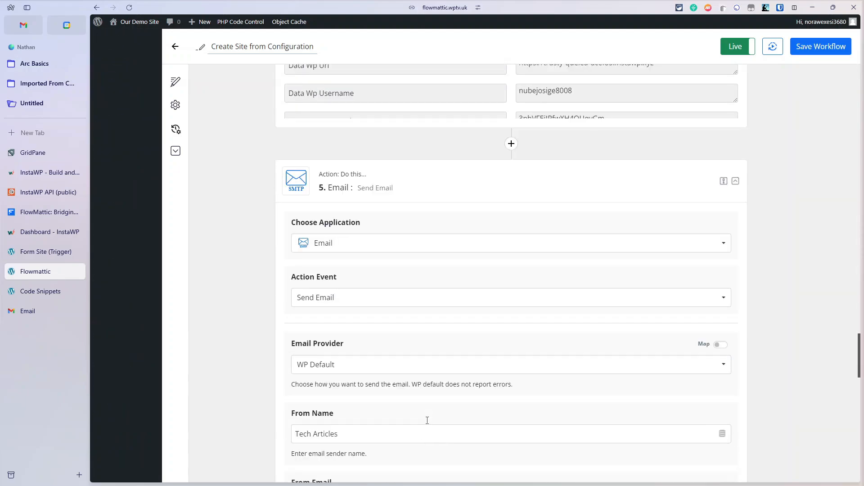
scroll(427, 420, down, 5)
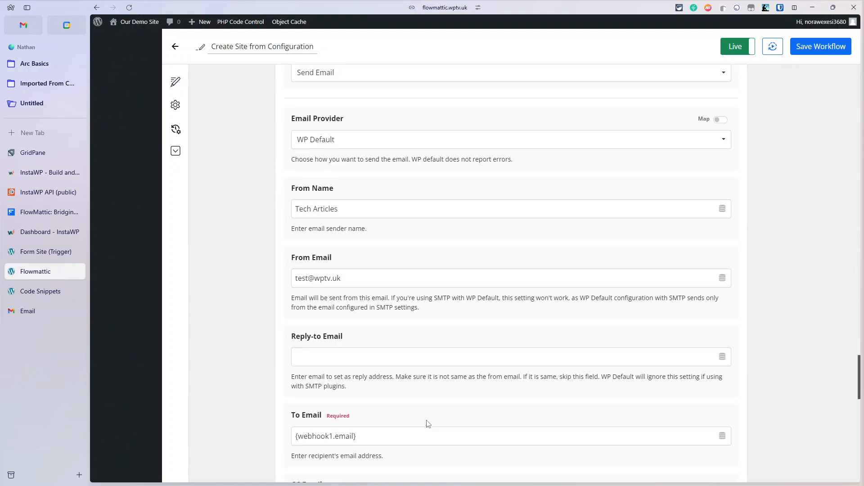
scroll(427, 424, down, 5)
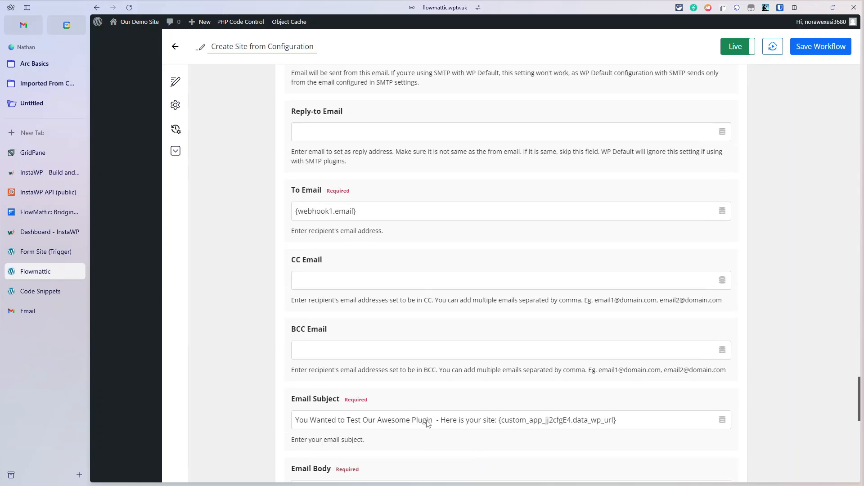
scroll(428, 420, down, 1)
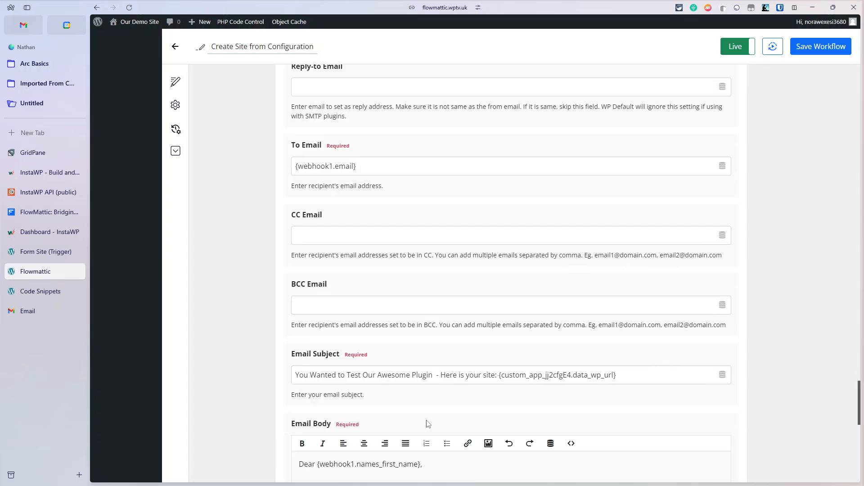
scroll(428, 422, down, 1)
scroll(428, 424, down, 2)
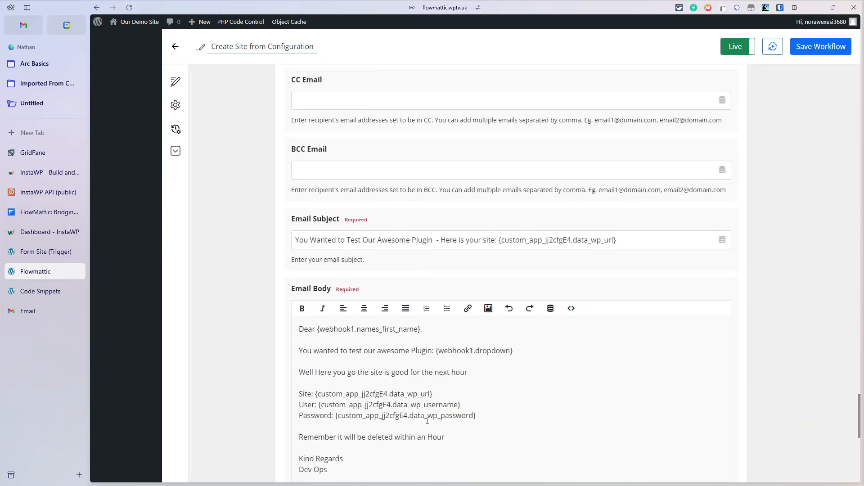
scroll(427, 424, down, 2)
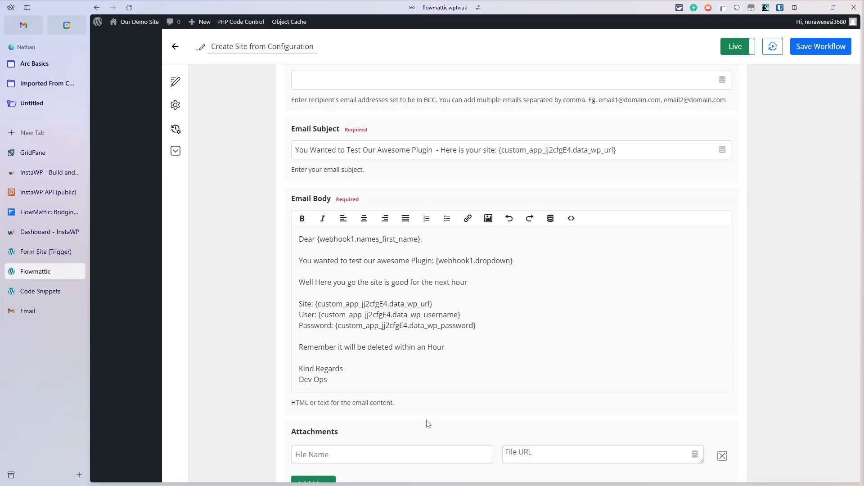
Step: Save and test the InstaWP action so its response shows Status true
scroll(359, 285, up, 20)
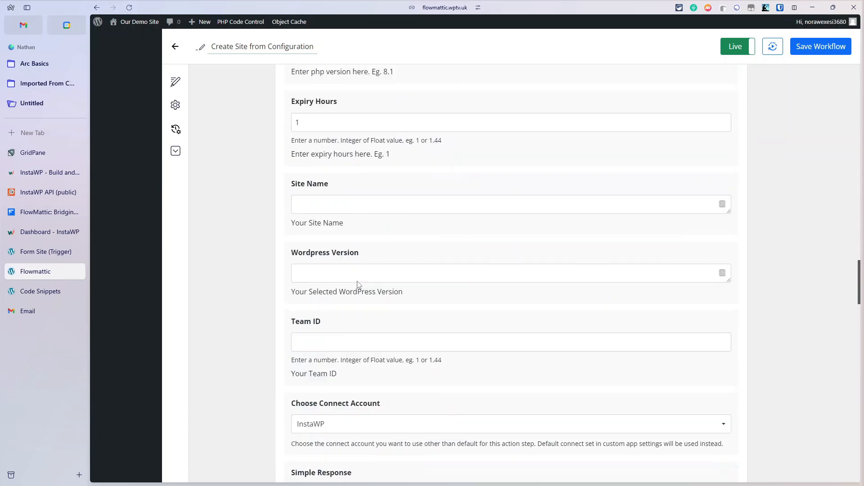
scroll(359, 284, up, 7)
scroll(357, 288, down, 4)
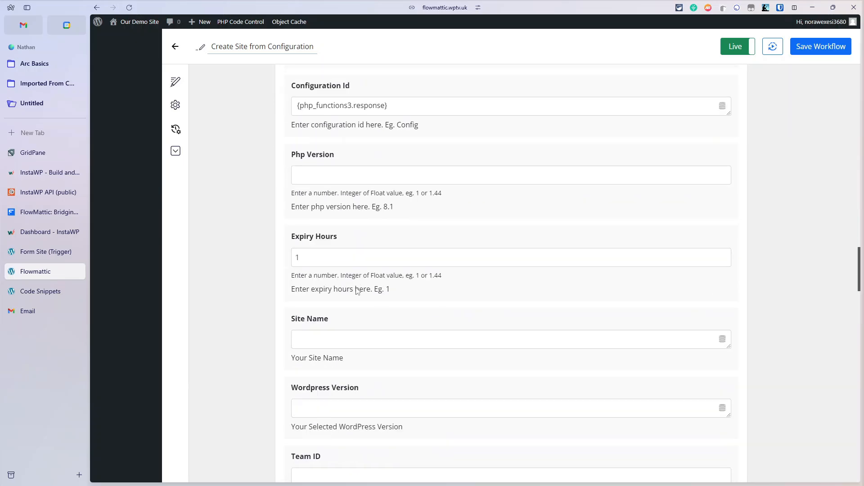
scroll(358, 290, down, 8)
click(328, 406)
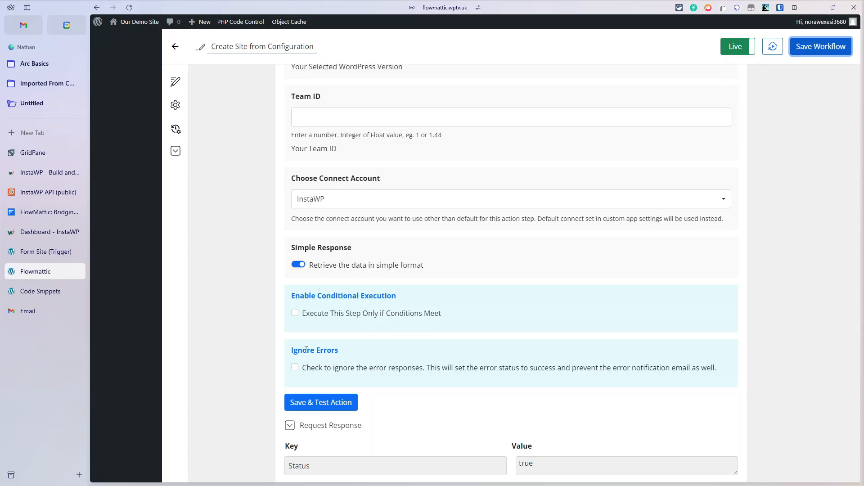
Step: Reload the Try our Plugin form and autofill the first name, last name and e-mail
click(48, 252)
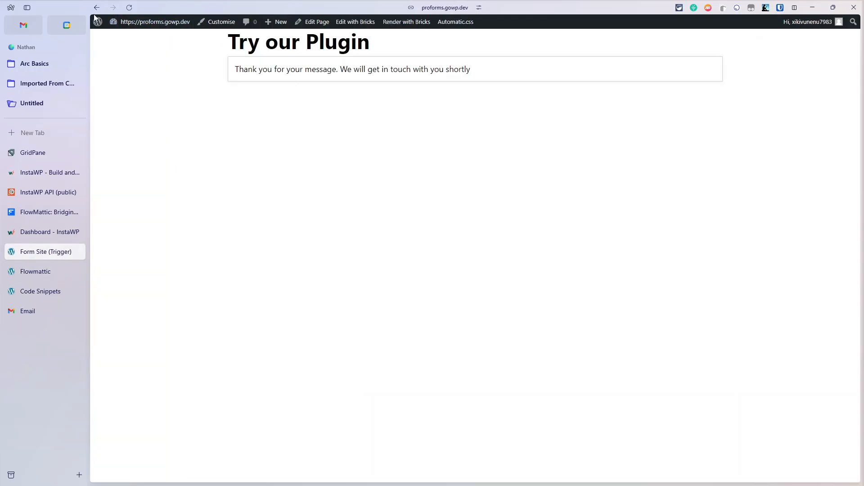
click(129, 8)
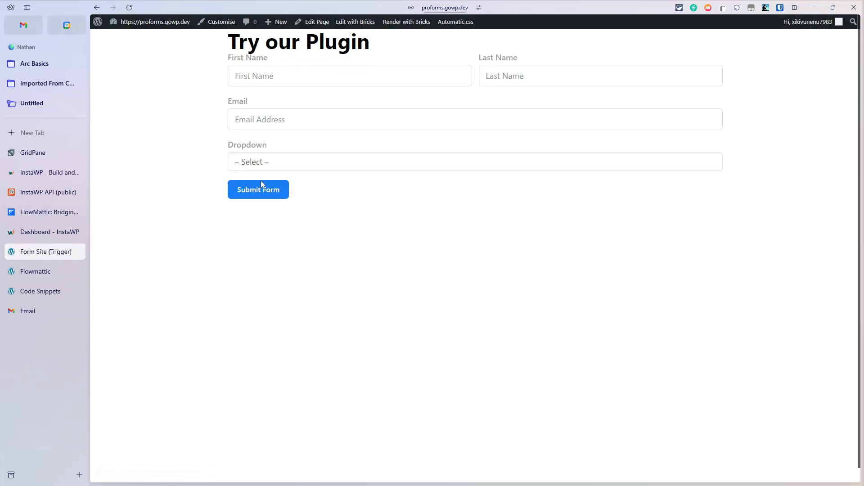
click(286, 83)
click(318, 98)
click(515, 76)
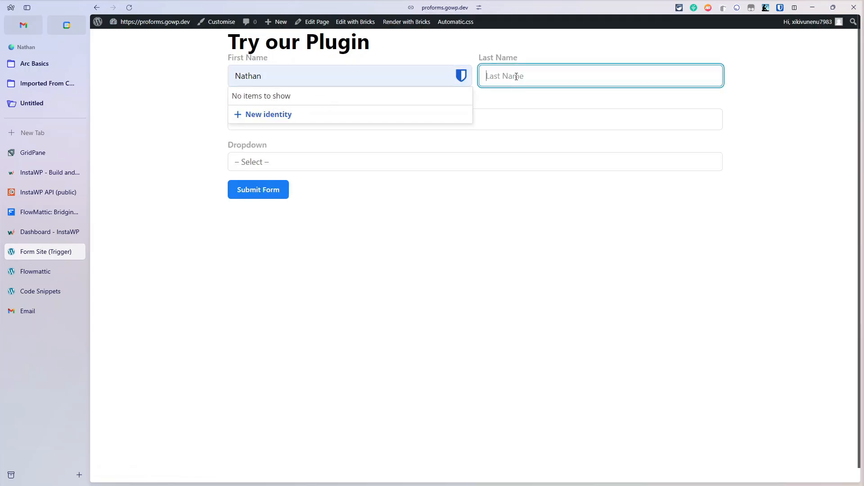
click(533, 102)
click(298, 116)
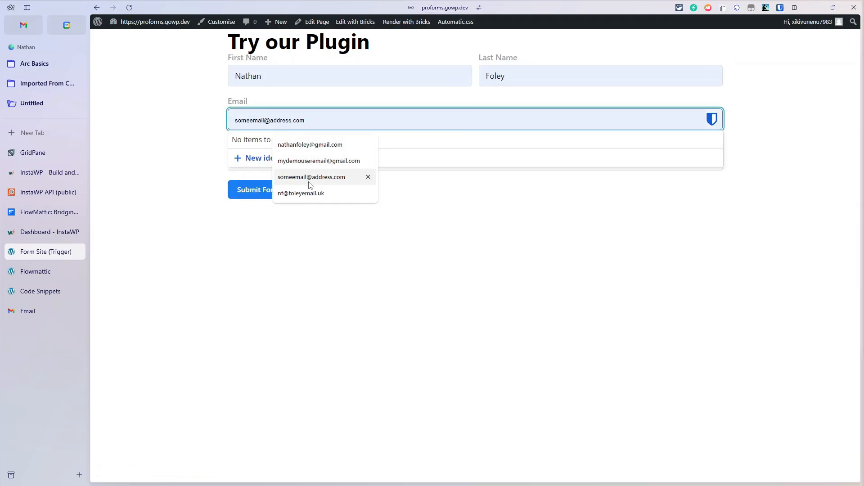
click(306, 166)
Step: Choose Kadence Suite as the template, submit the form, and check the email
click(317, 161)
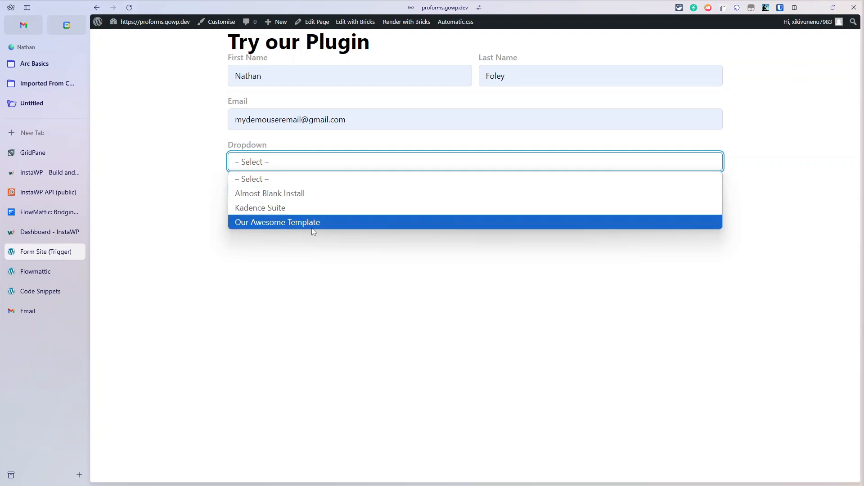
click(297, 210)
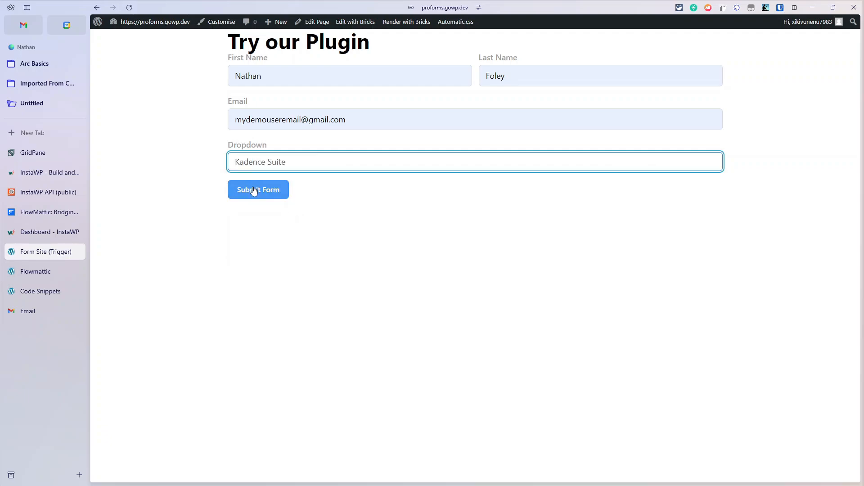
click(257, 190)
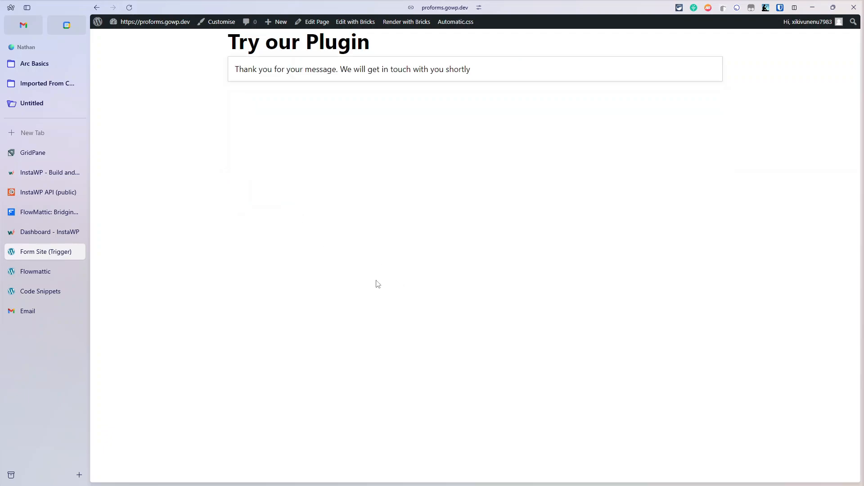
click(42, 317)
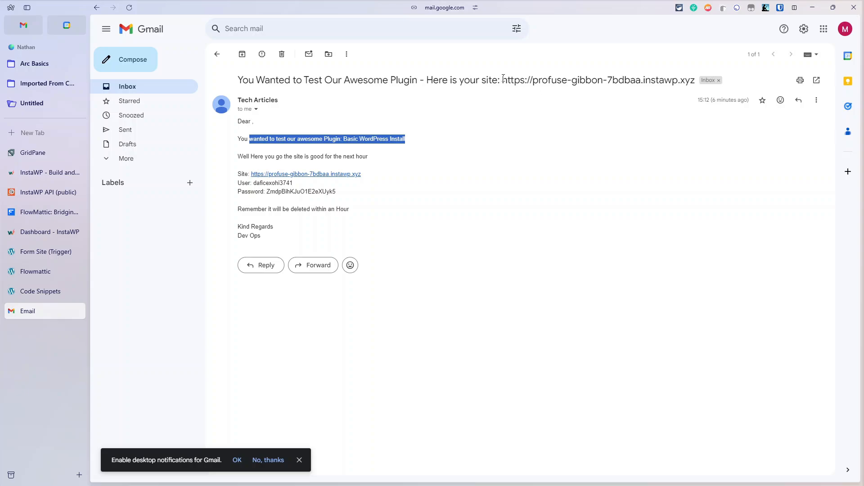
Step: Highlight 'Basic WordPress Install' in the Tech Articles site-credentials email
click(375, 149)
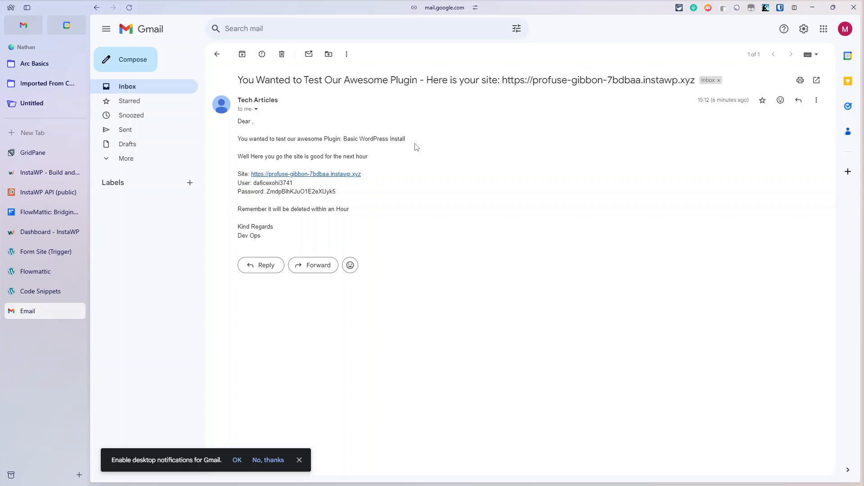
drag(404, 142, 343, 147)
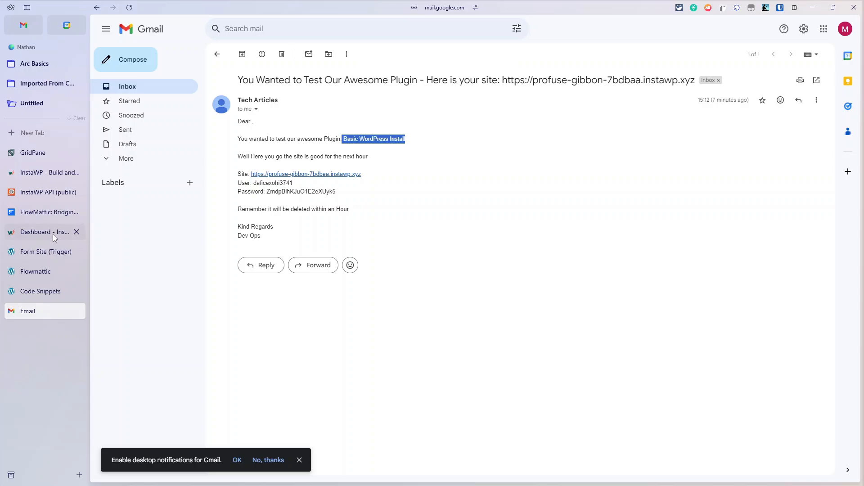
Step: Return to the FlowMattic Workflows list and open Create Site From (Private Template)
click(40, 274)
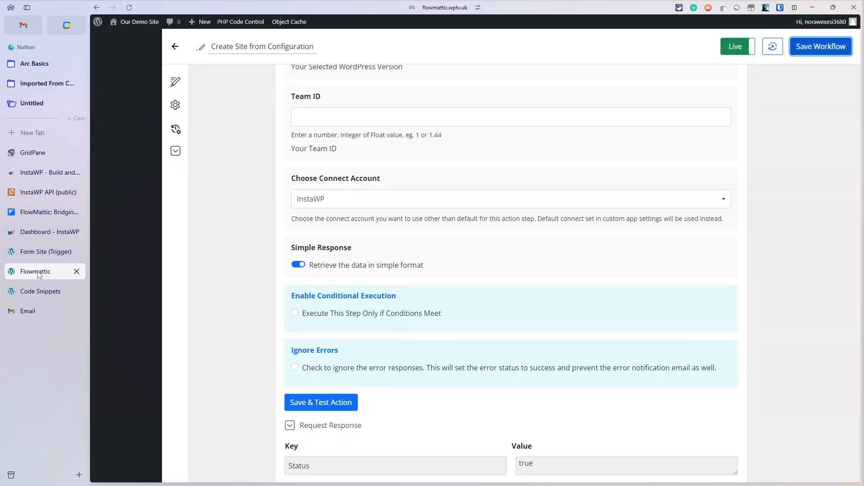
click(176, 47)
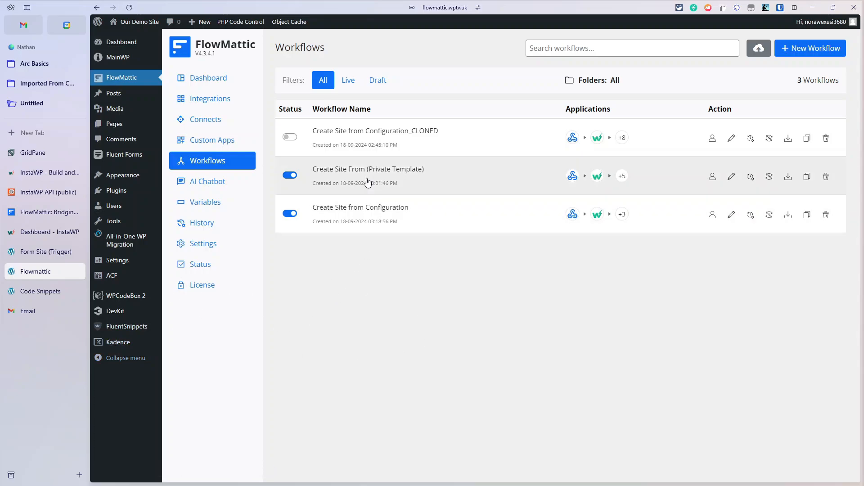
click(361, 175)
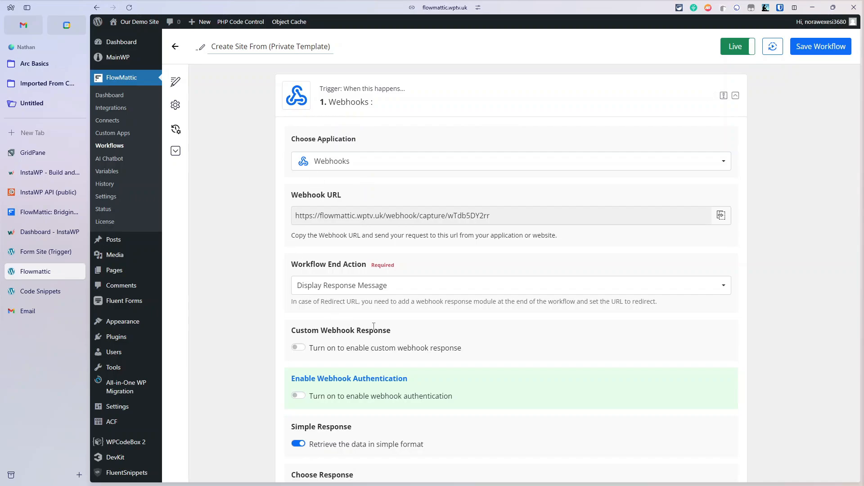
Step: Expand the Webhooks trigger's Response Data to show the captured form fields
scroll(373, 326, down, 7)
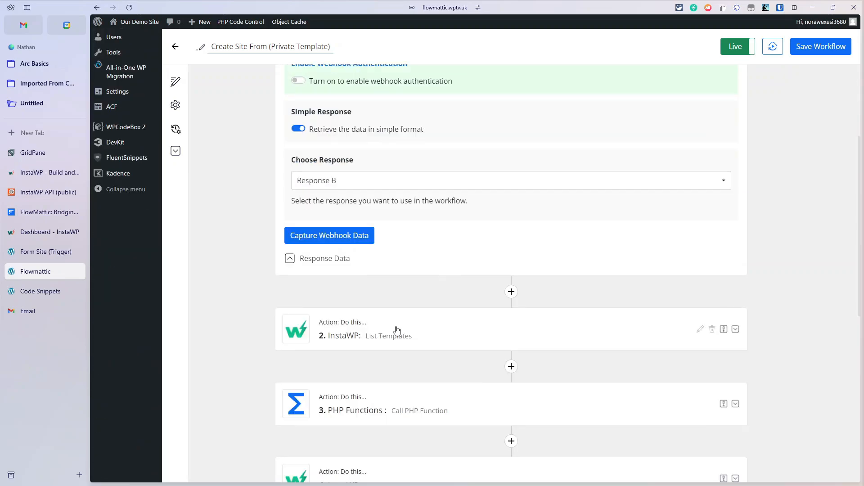
click(340, 259)
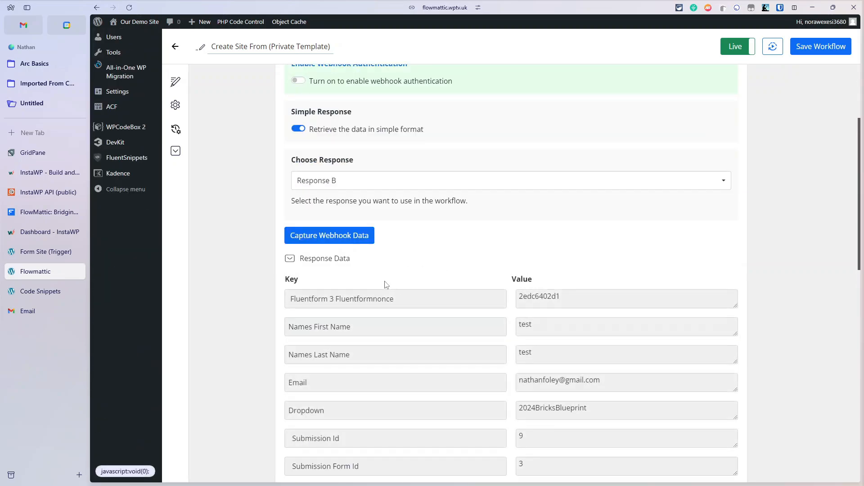
scroll(395, 293, up, 1)
scroll(399, 290, down, 6)
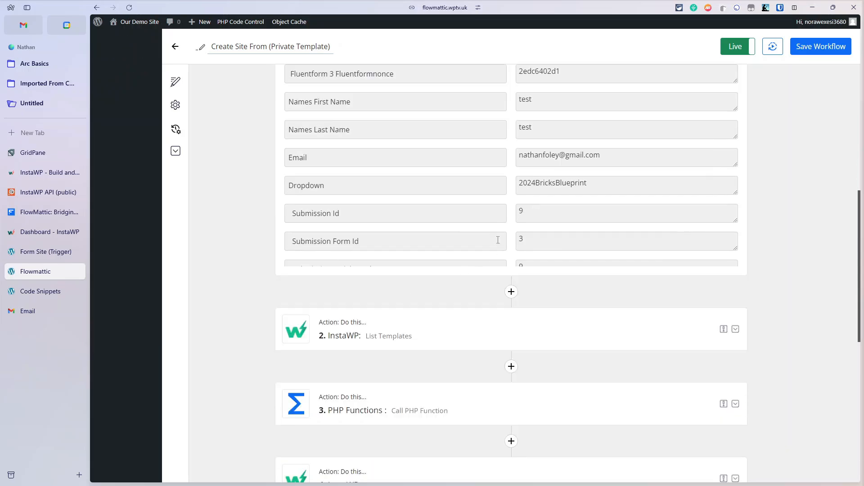
scroll(472, 240, down, 2)
Step: Show the InstaWP List Templates response reading 'Templates Fetched Successfully'
click(430, 245)
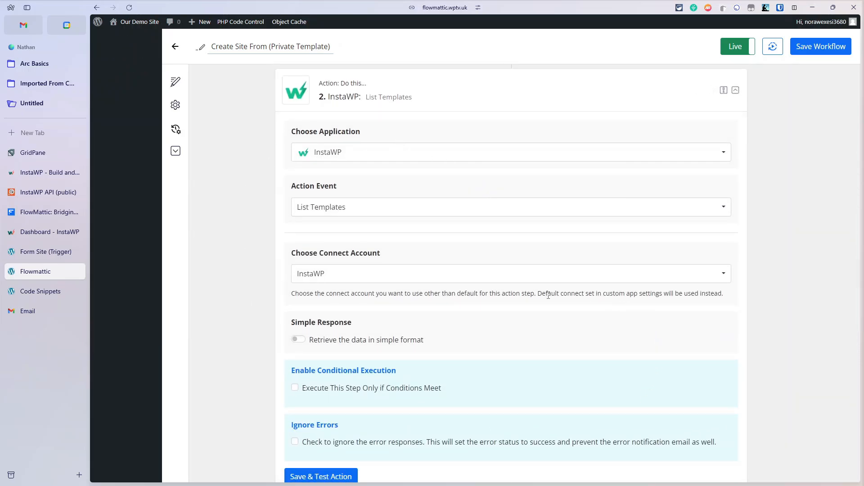
scroll(548, 296, down, 6)
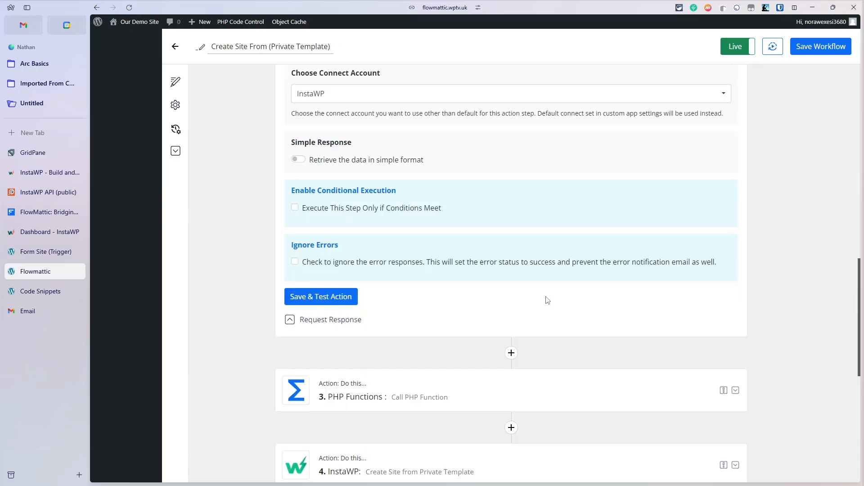
scroll(544, 299, up, 4)
scroll(406, 252, down, 2)
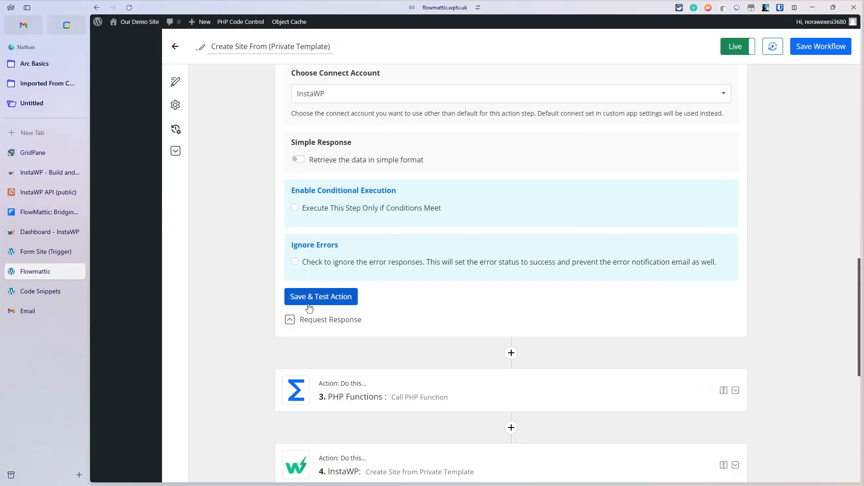
click(290, 319)
Step: Open step 3, PHP Functions, calling FindTEMPLATEID
scroll(556, 332, down, 3)
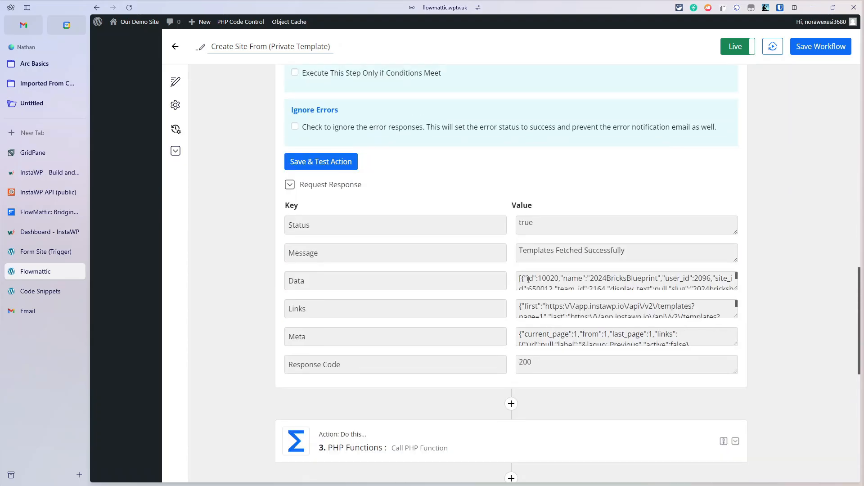
scroll(629, 308, down, 3)
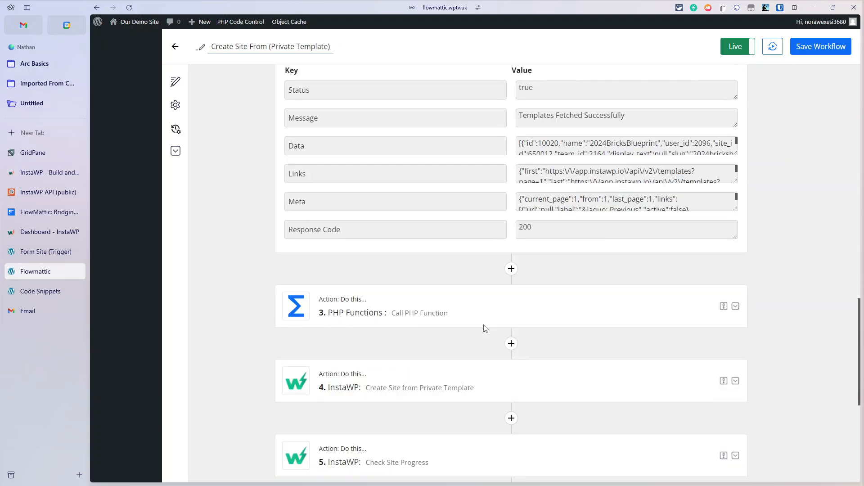
click(390, 319)
Step: Review the FindTEMPLATEID call, then expand the Create Site from Private Template step
scroll(459, 363, down, 1)
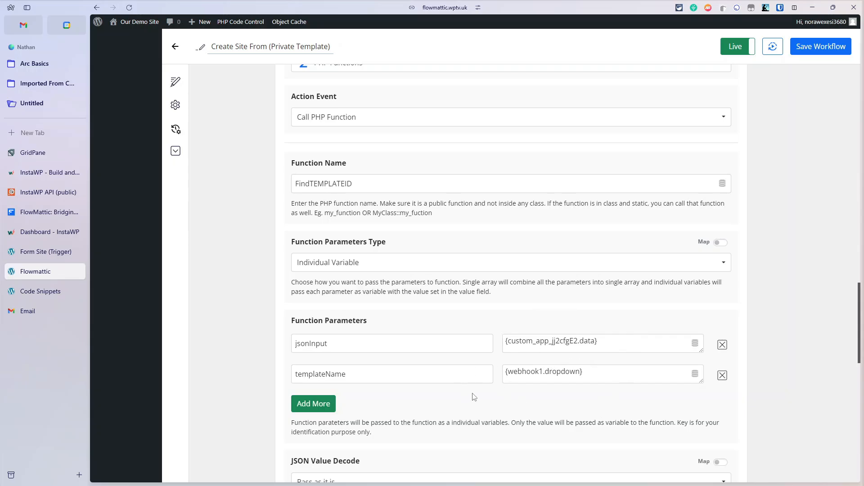
scroll(474, 397, down, 7)
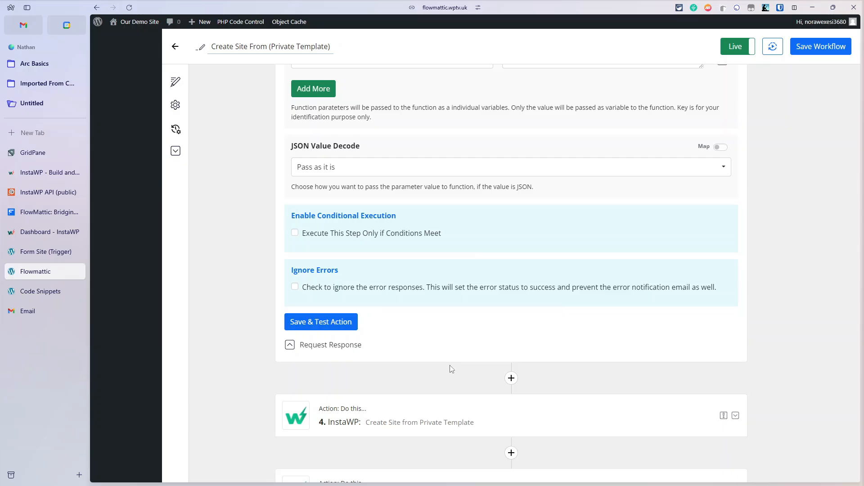
click(447, 422)
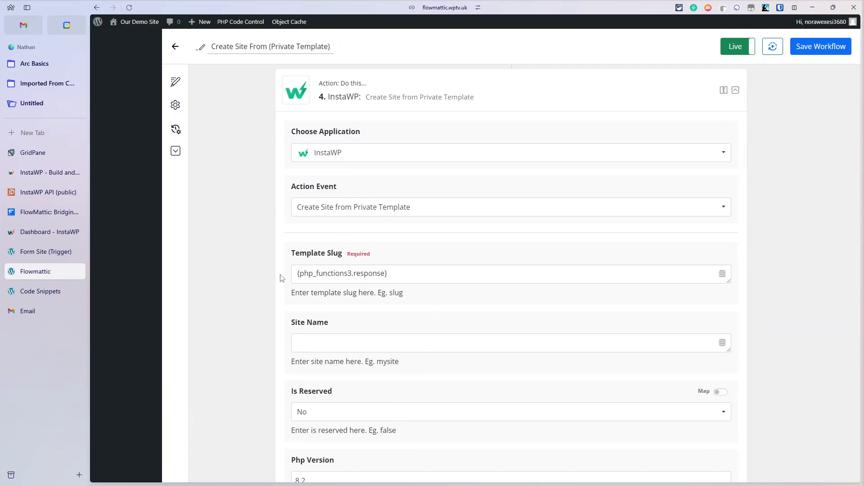
Step: Show step 4's Request Response, reading 'Site installation work is in progress', with site URL, username, password
scroll(281, 278, down, 2)
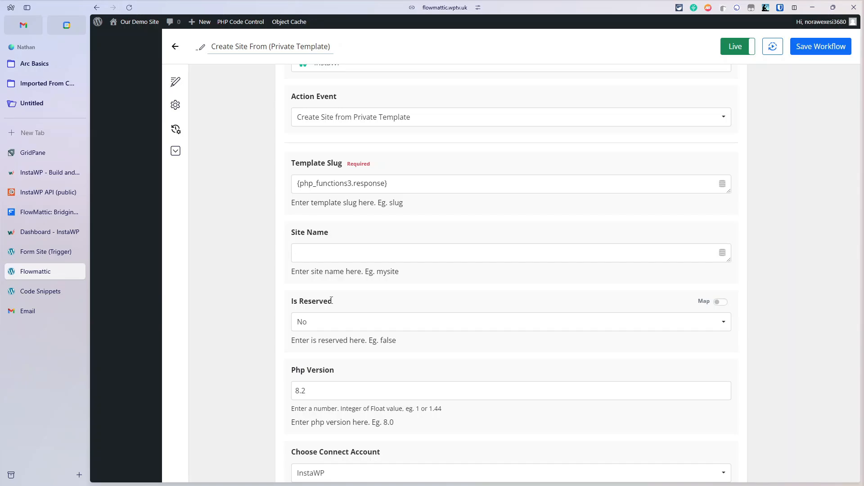
scroll(437, 336, down, 2)
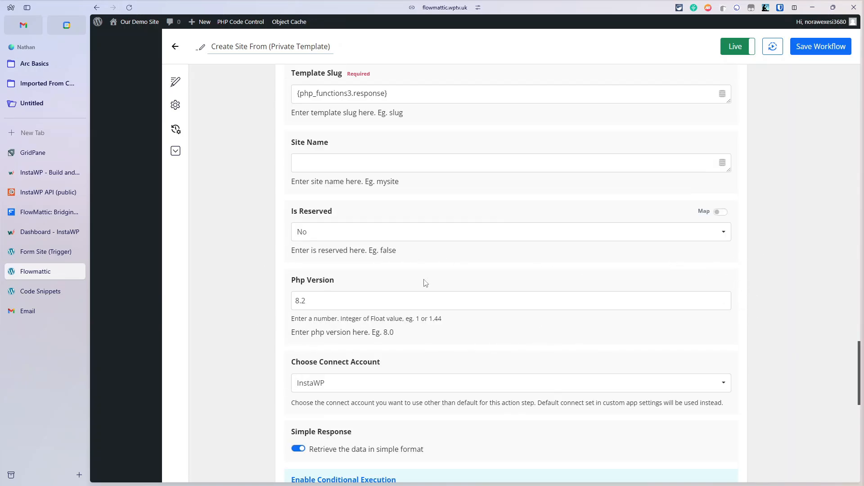
scroll(280, 318, down, 1)
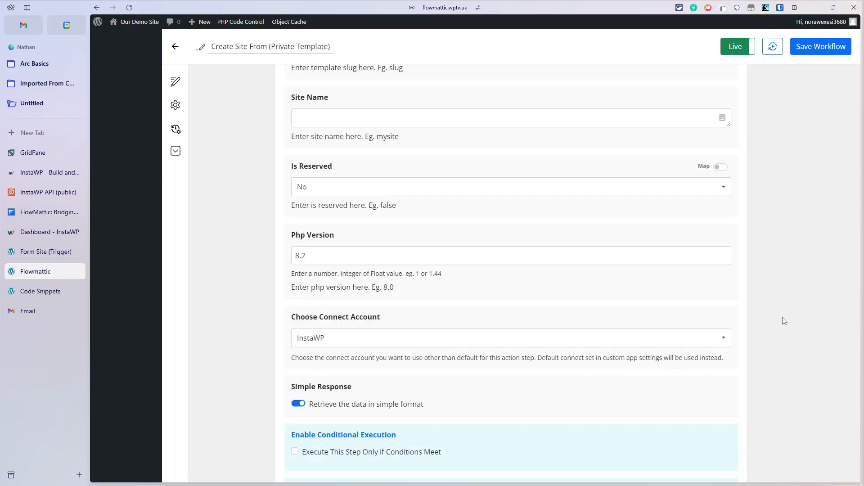
scroll(249, 312, down, 3)
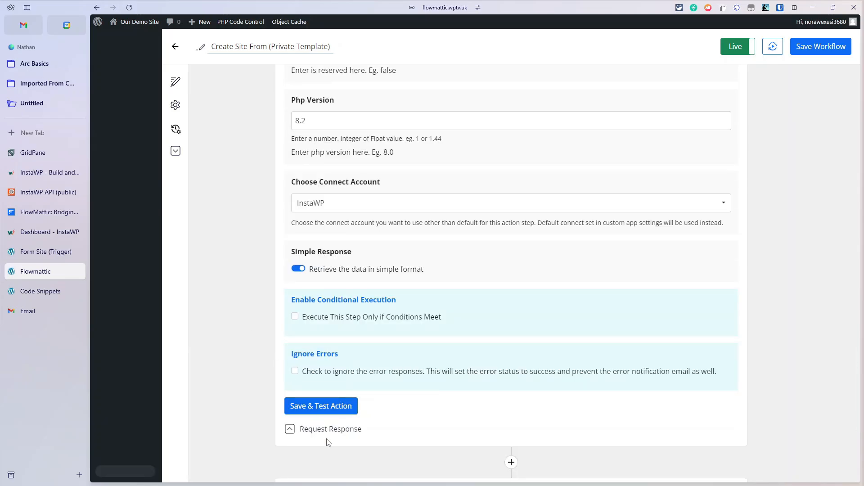
click(330, 432)
scroll(479, 409, down, 4)
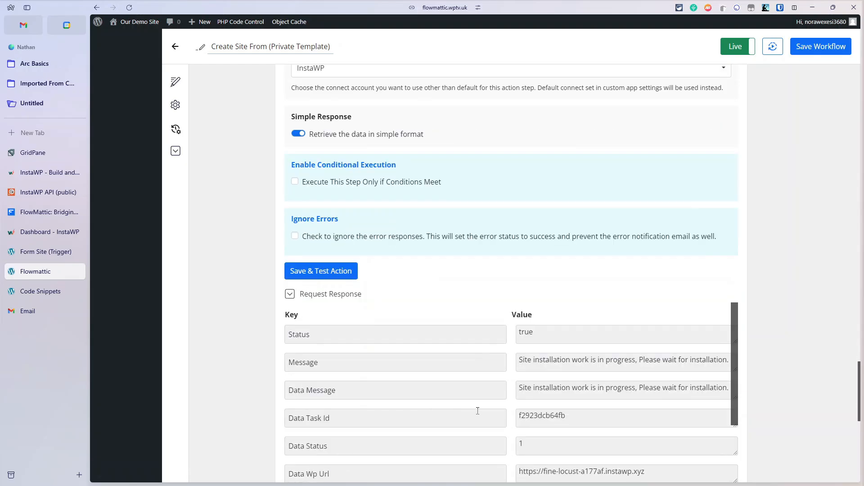
scroll(561, 356, down, 3)
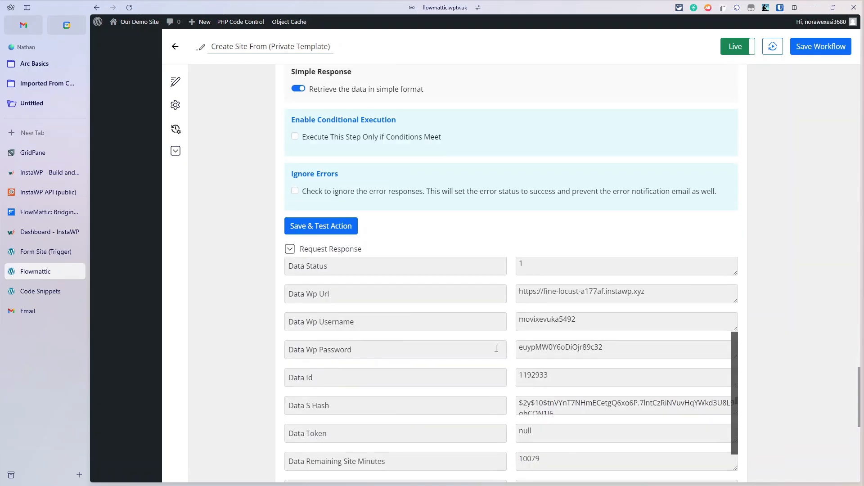
scroll(496, 349, down, 1)
scroll(496, 349, up, 4)
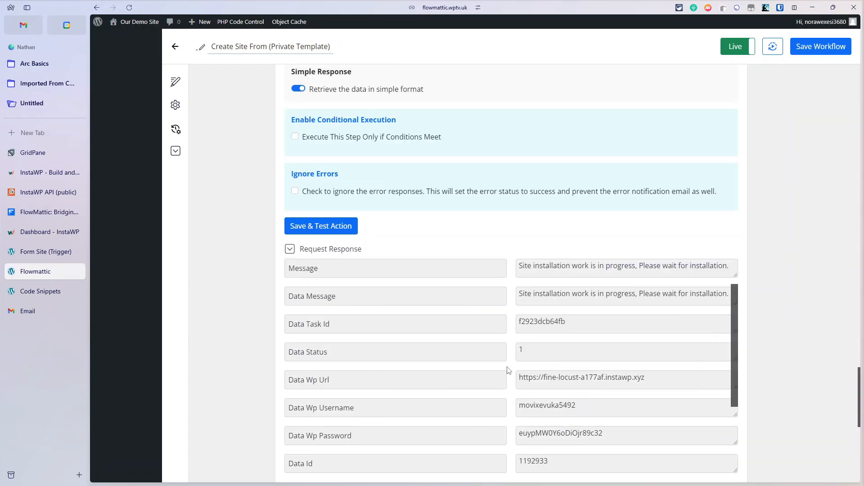
scroll(509, 370, down, 2)
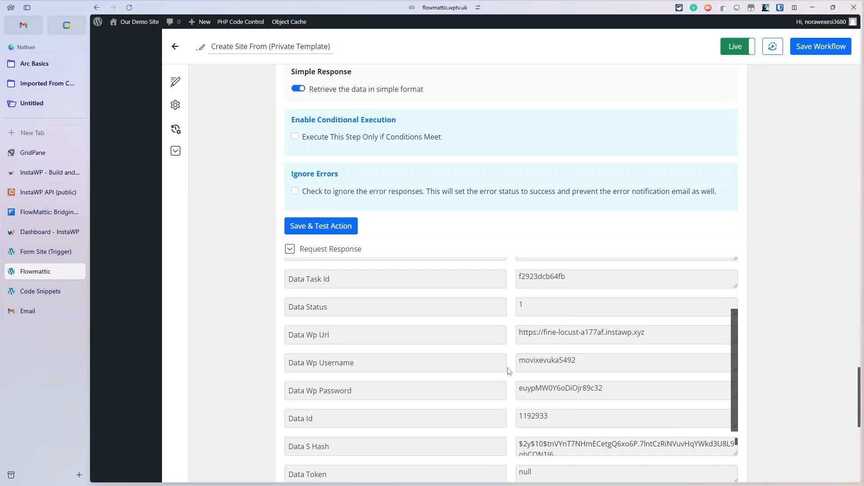
scroll(509, 371, down, 2)
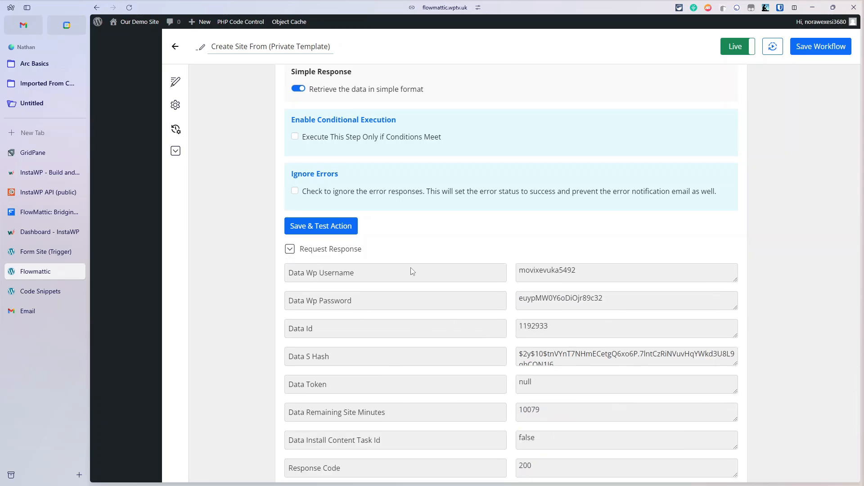
scroll(411, 267, up, 15)
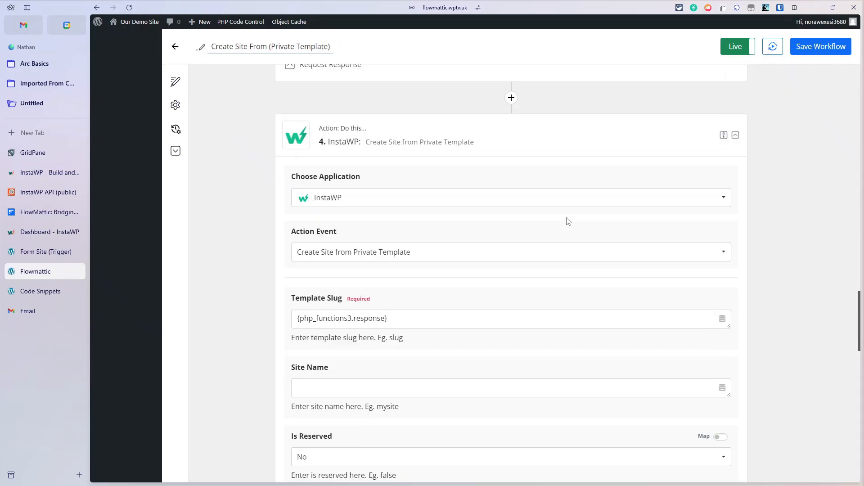
scroll(568, 221, down, 15)
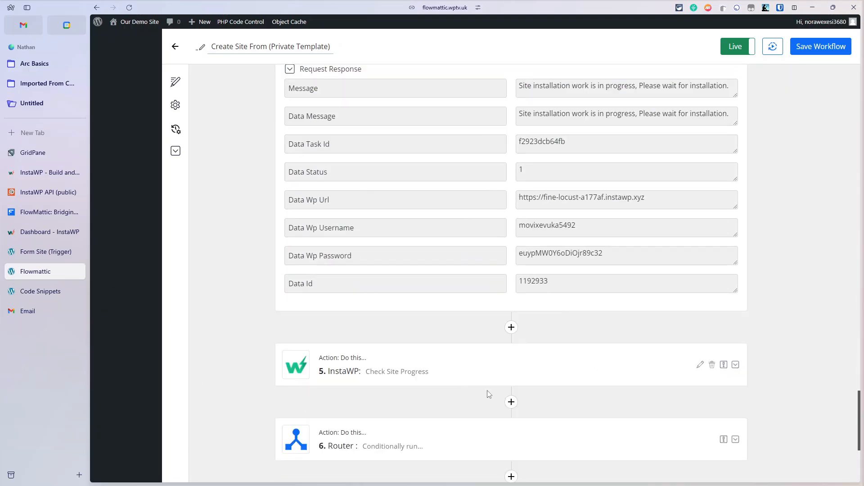
Step: Expand Check Site Progress, then the Router with Site Not Completed and Site Completed routes
click(466, 377)
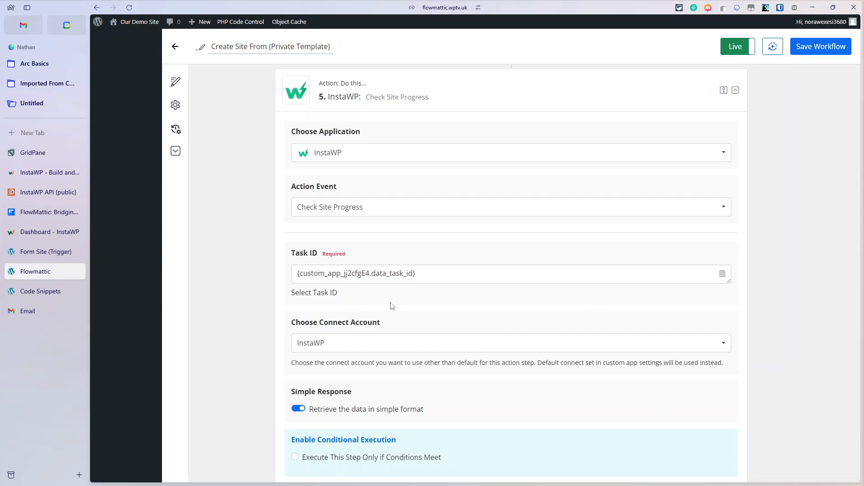
scroll(377, 283, up, 8)
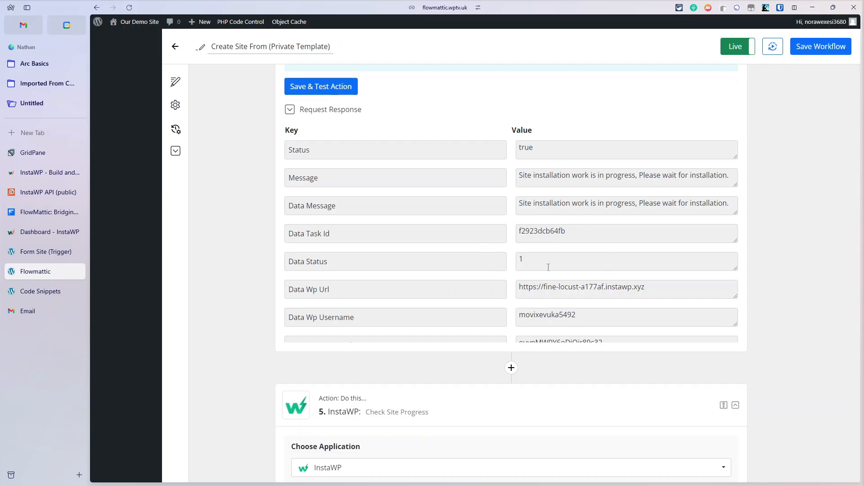
scroll(548, 268, down, 3)
scroll(464, 361, down, 9)
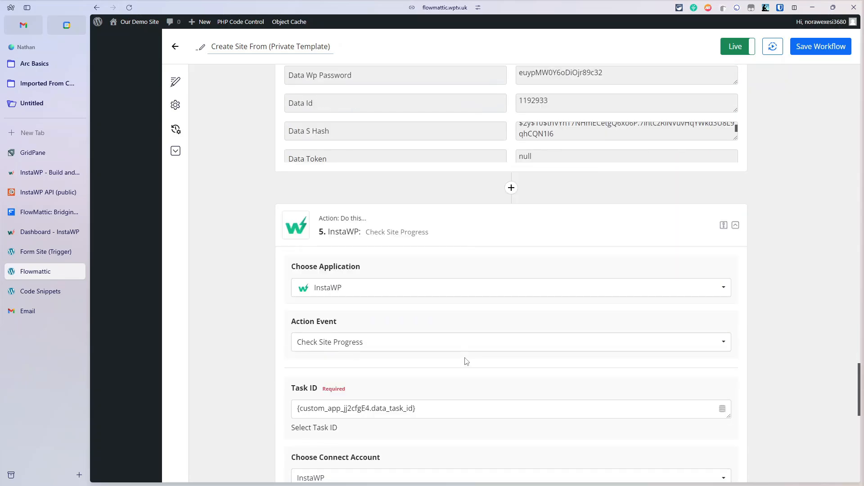
scroll(531, 343, down, 5)
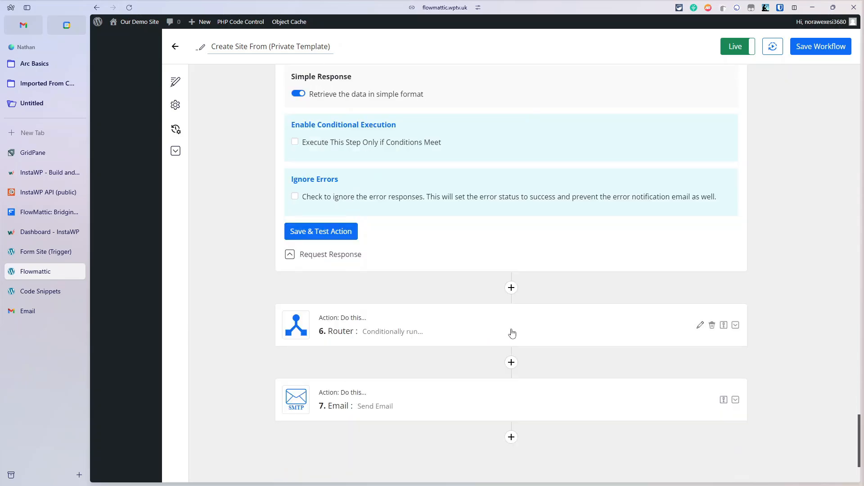
click(513, 333)
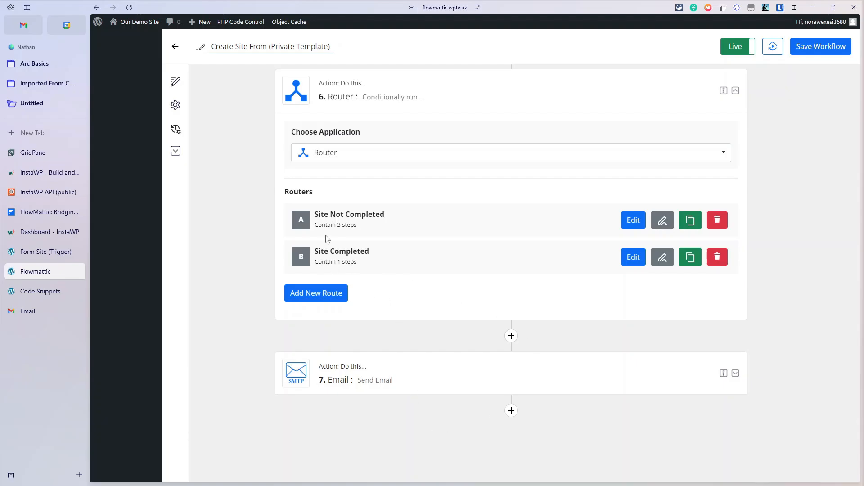
click(636, 223)
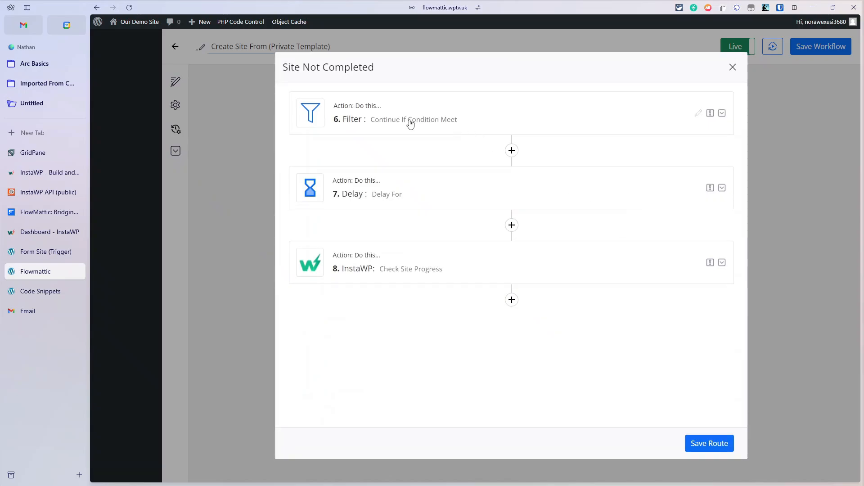
click(449, 118)
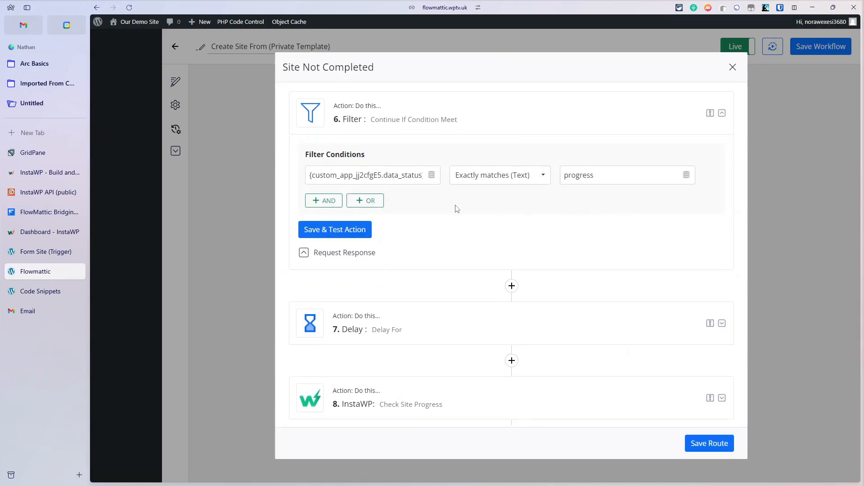
click(512, 325)
scroll(394, 356, down, 1)
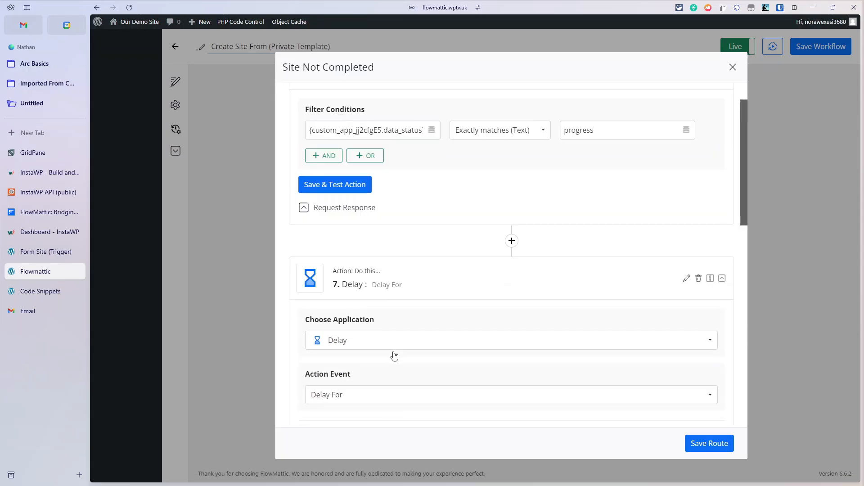
scroll(394, 356, down, 7)
scroll(394, 355, down, 2)
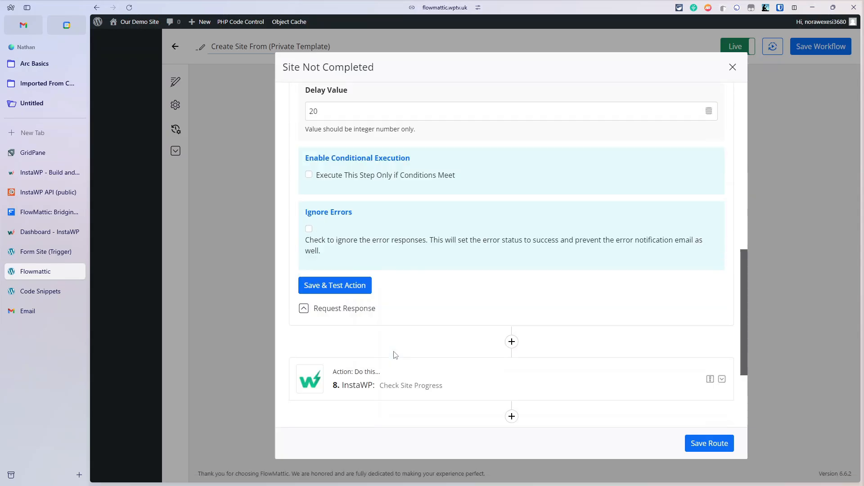
click(433, 384)
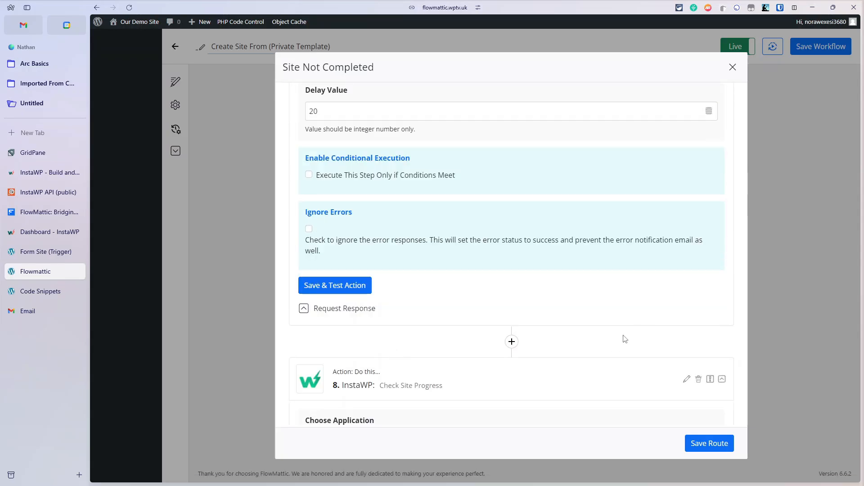
scroll(617, 342, down, 4)
scroll(617, 343, down, 1)
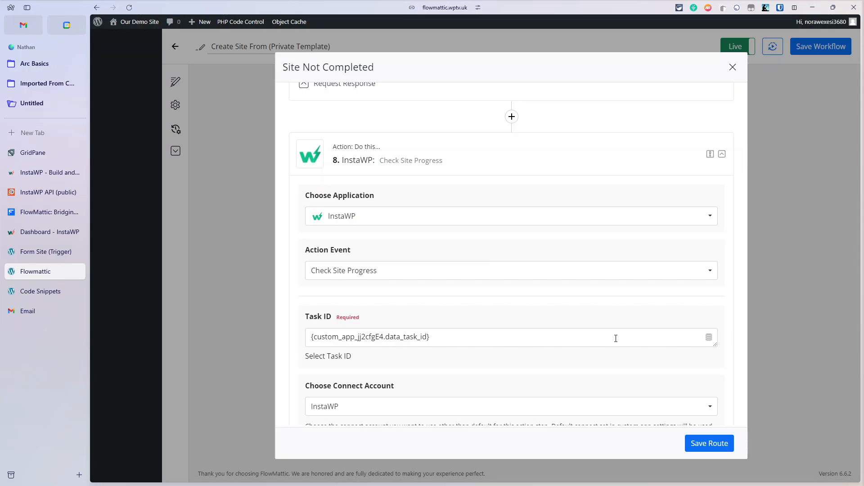
scroll(594, 358, down, 6)
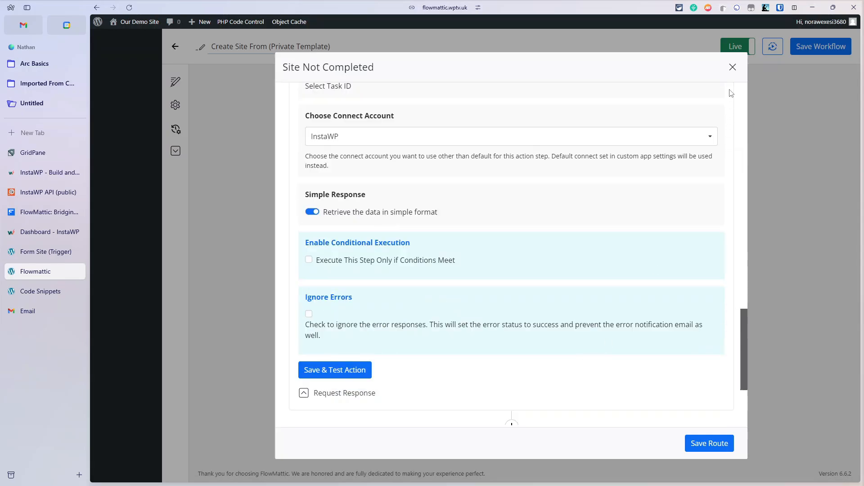
click(732, 68)
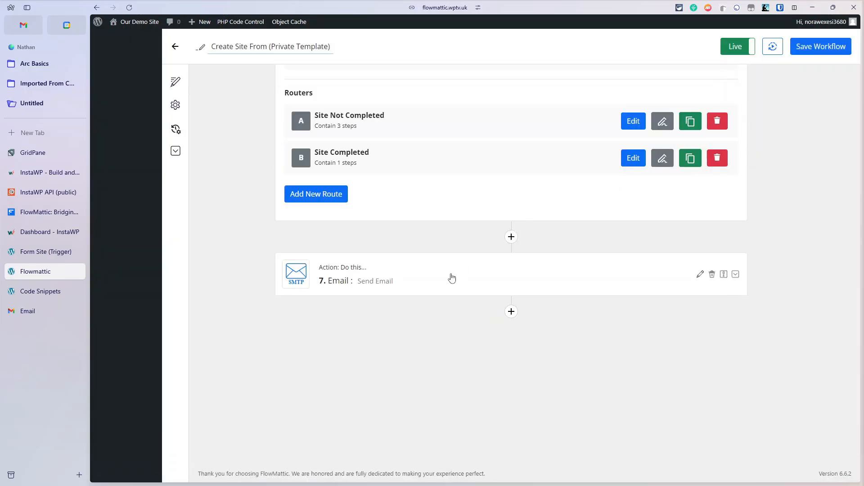
Step: Review the Send Email body with site URL, username and password placeholders, then save the workflow
click(452, 278)
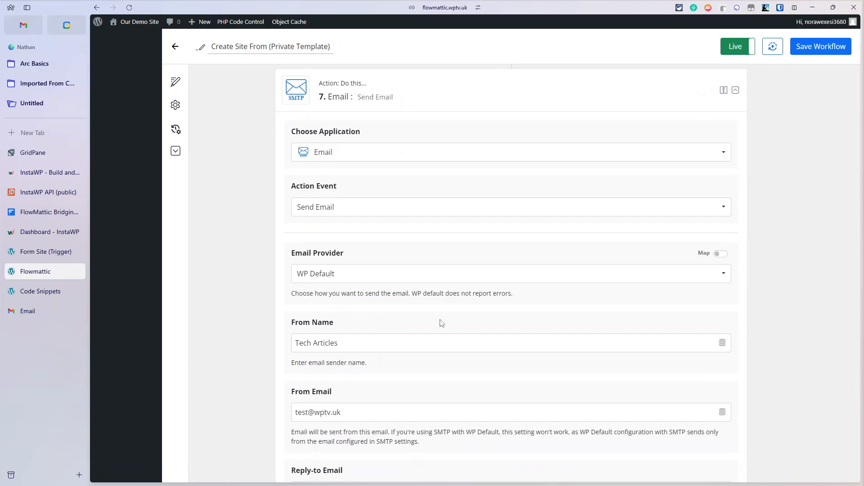
scroll(441, 323, down, 4)
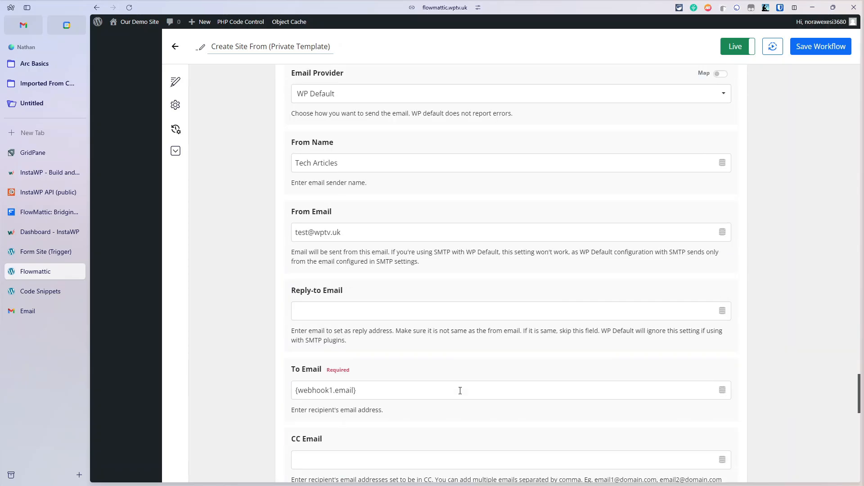
scroll(460, 391, down, 6)
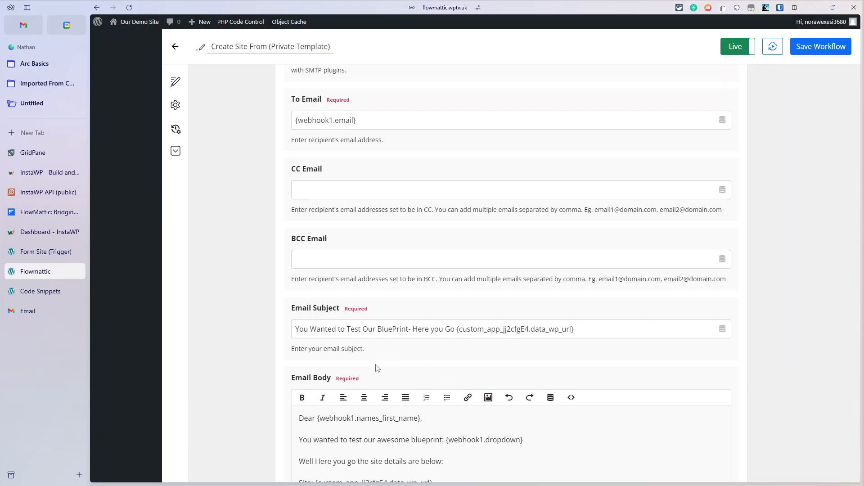
scroll(553, 345, down, 4)
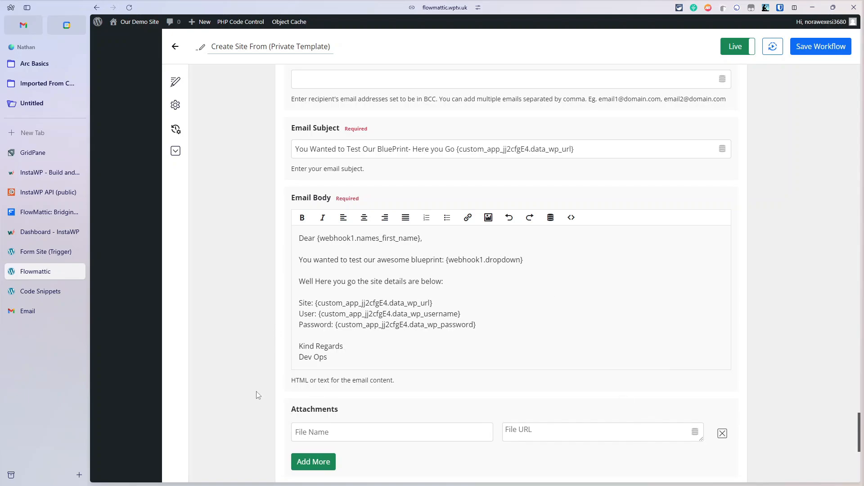
scroll(383, 432, down, 6)
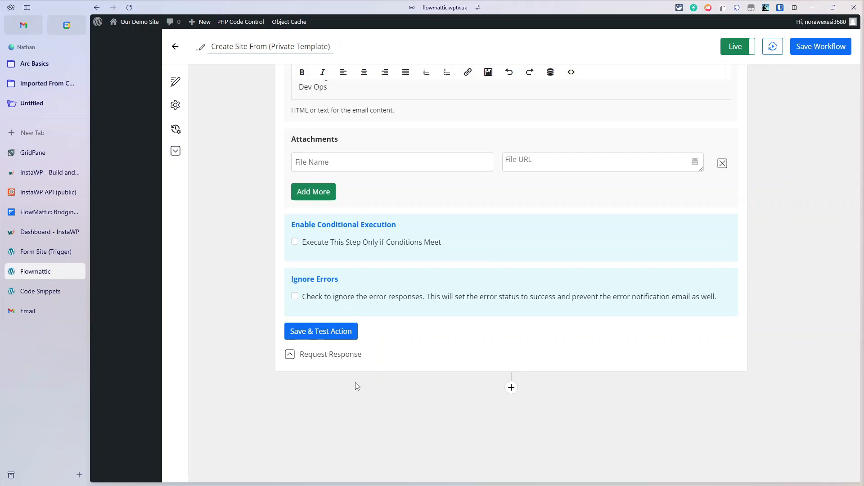
click(824, 48)
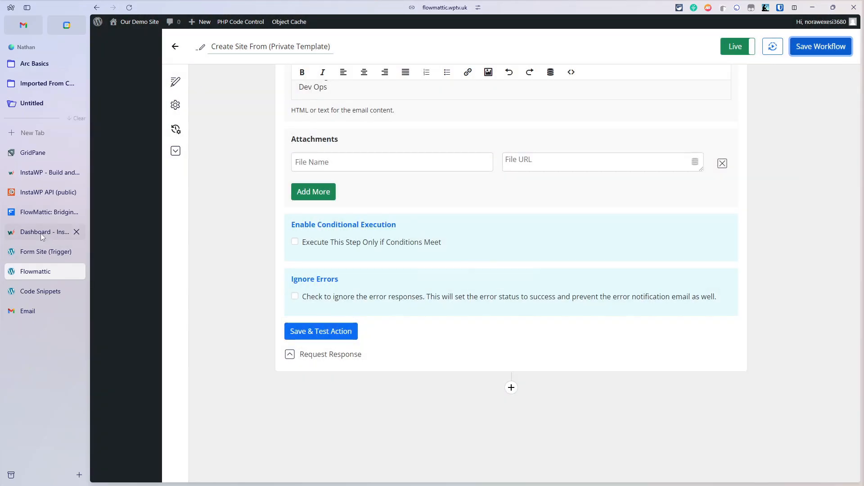
Step: Reload the InstaWP dashboard and delete the incorruptible-fish site, confirming with its pasted URL
click(43, 234)
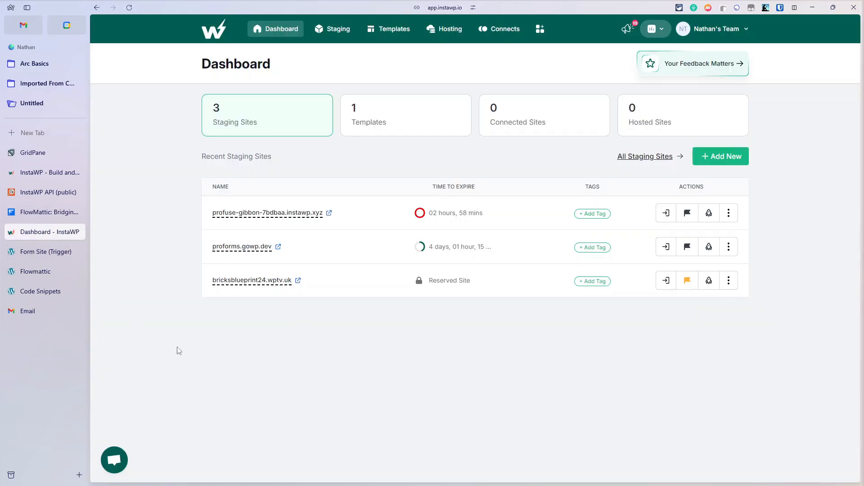
key(ctrl+r)
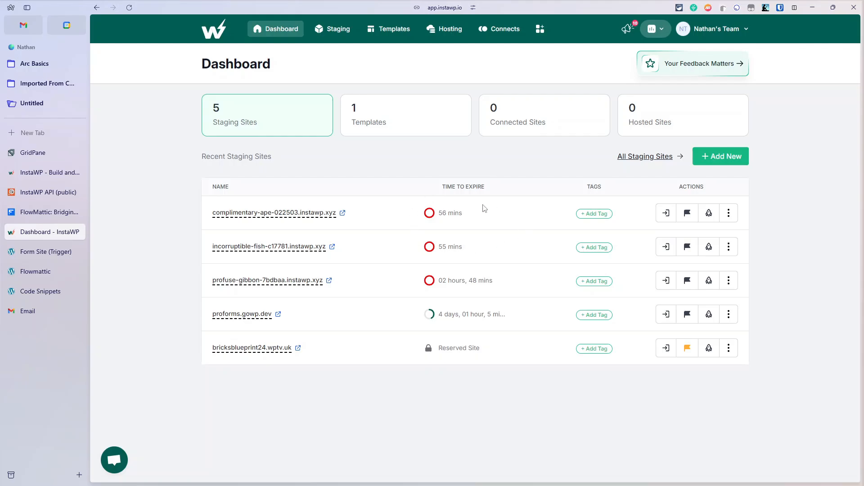
click(729, 246)
scroll(664, 286, down, 1)
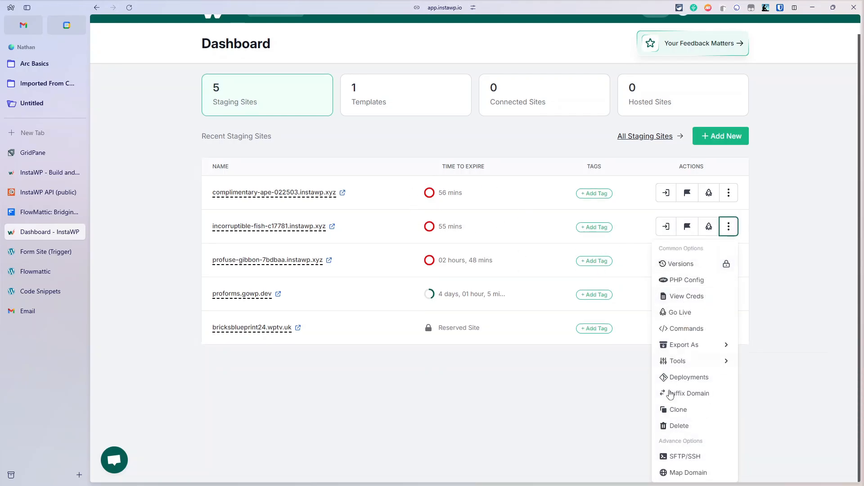
click(670, 426)
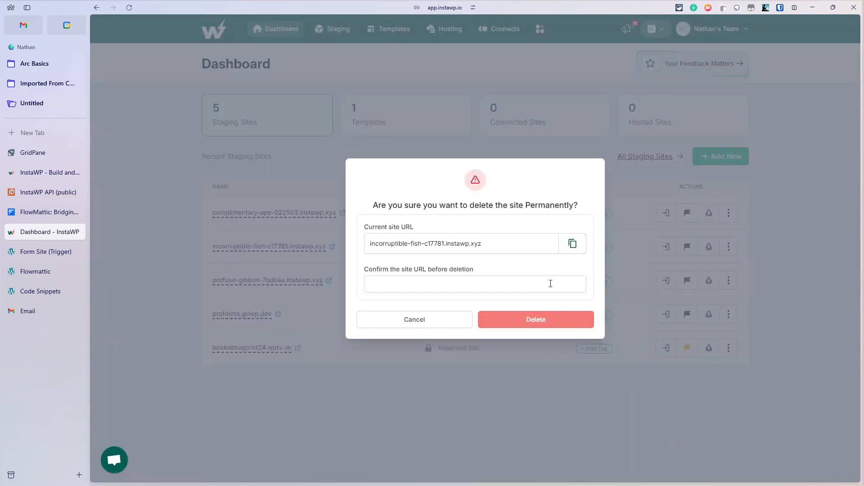
click(573, 244)
click(512, 282)
key(ctrl+v)
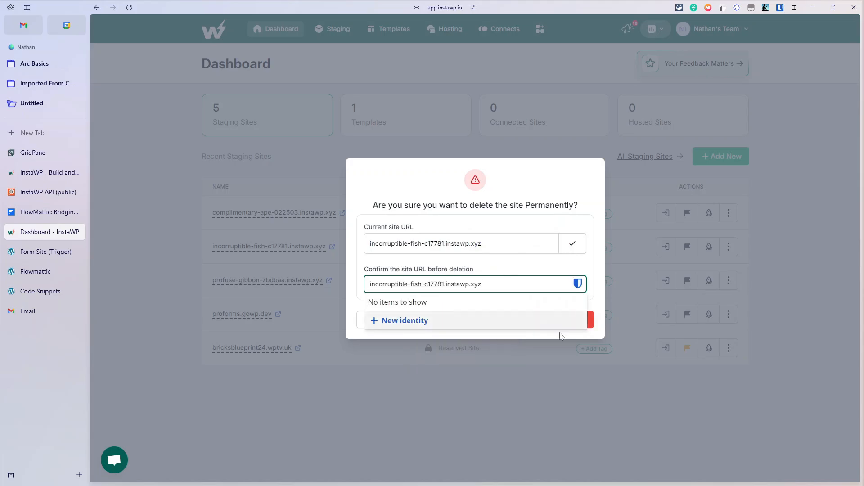
click(595, 321)
click(587, 320)
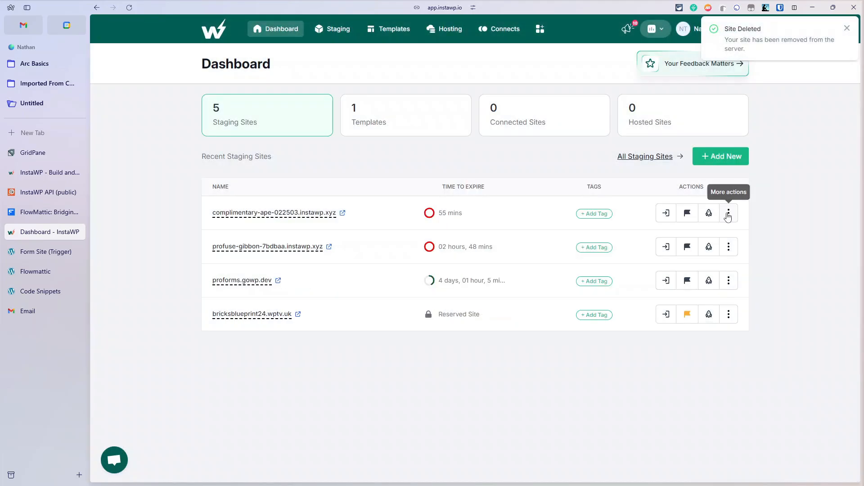
Step: Delete the complimentary-ape site, pasting its URL into the confirmation field
click(727, 213)
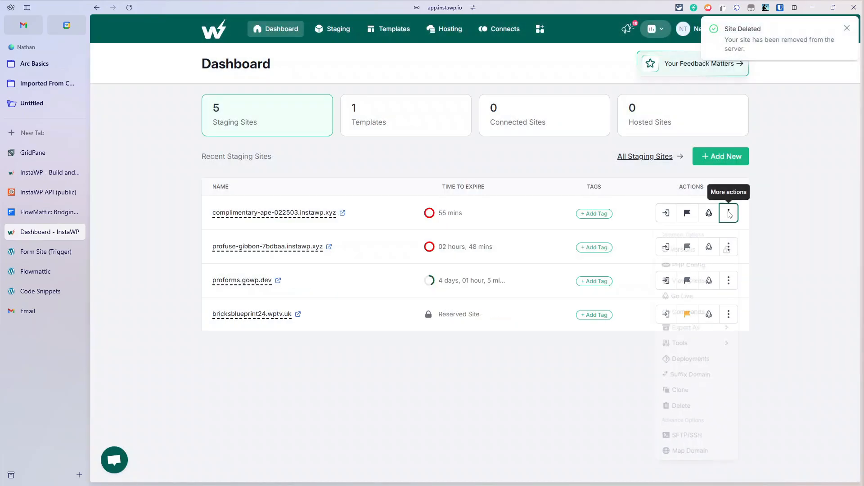
click(679, 412)
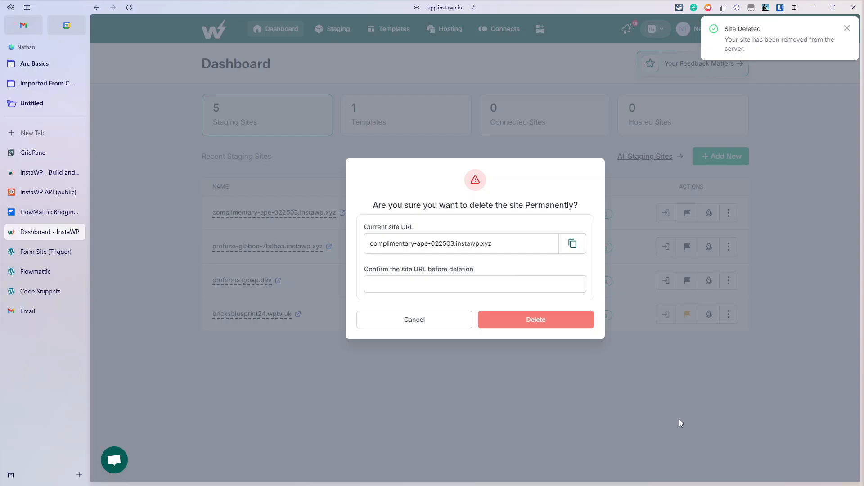
click(572, 244)
click(527, 290)
key(ctrl+v)
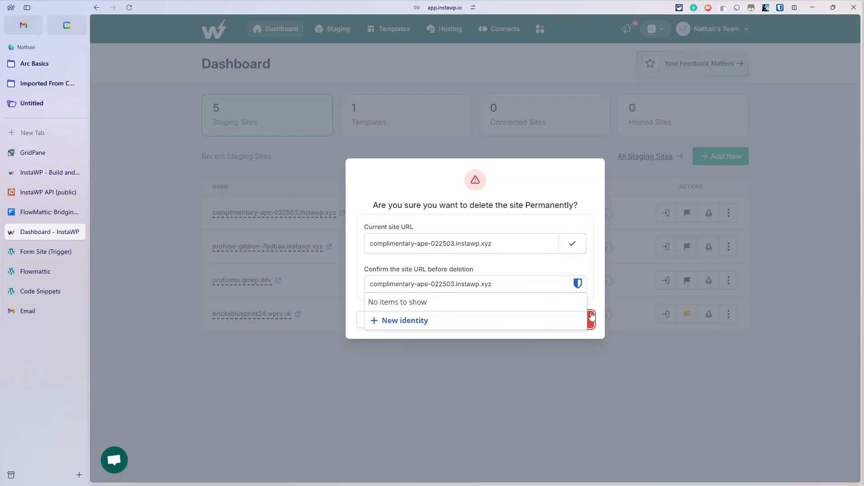
click(542, 314)
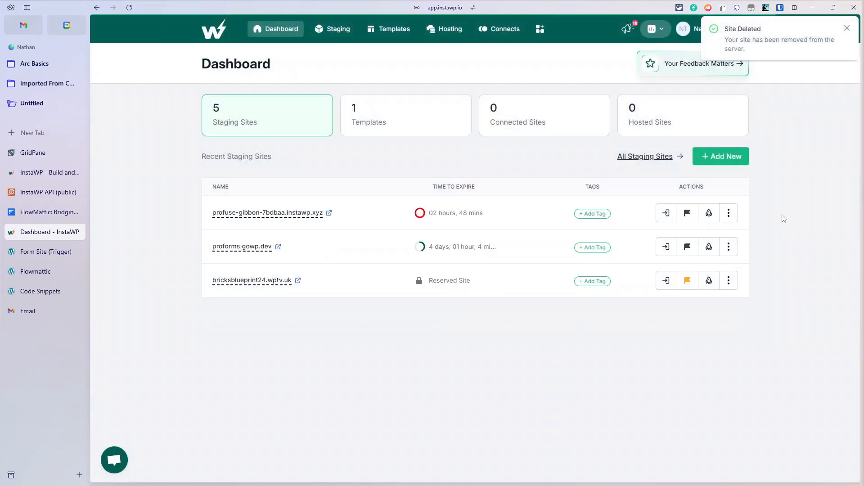
Step: Delete the profuse-gibbon site, pasting its URL to confirm
click(729, 213)
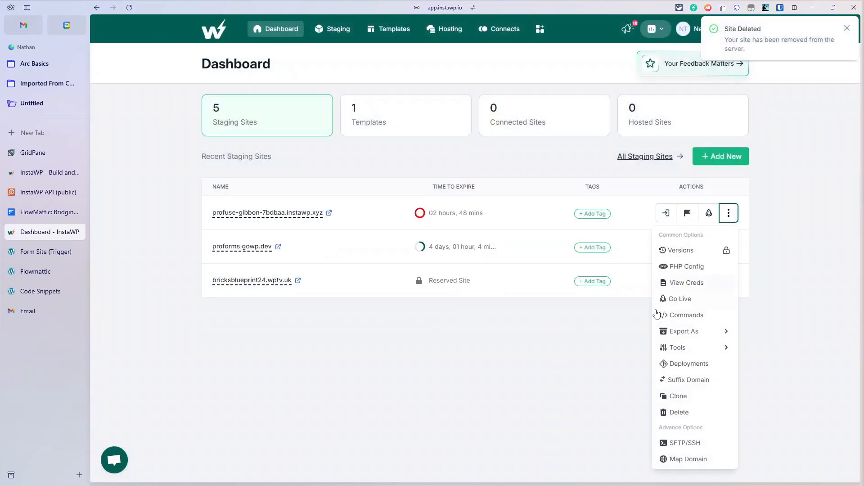
click(678, 413)
click(540, 283)
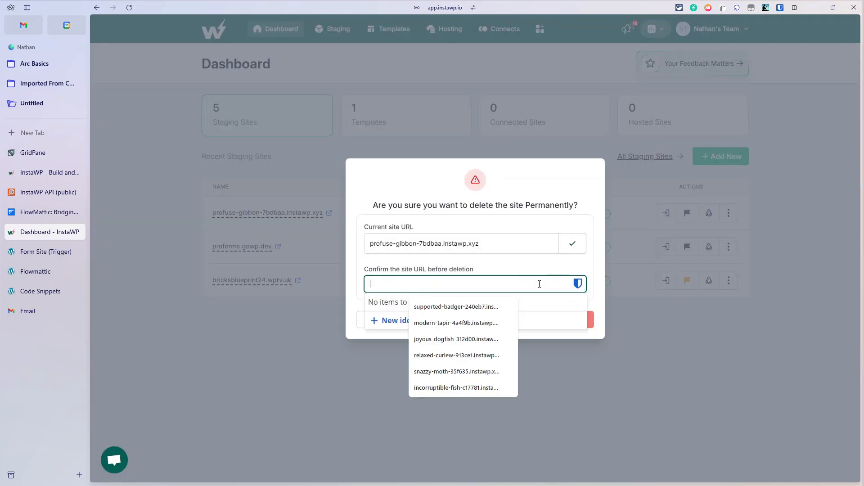
key(ctrl+v)
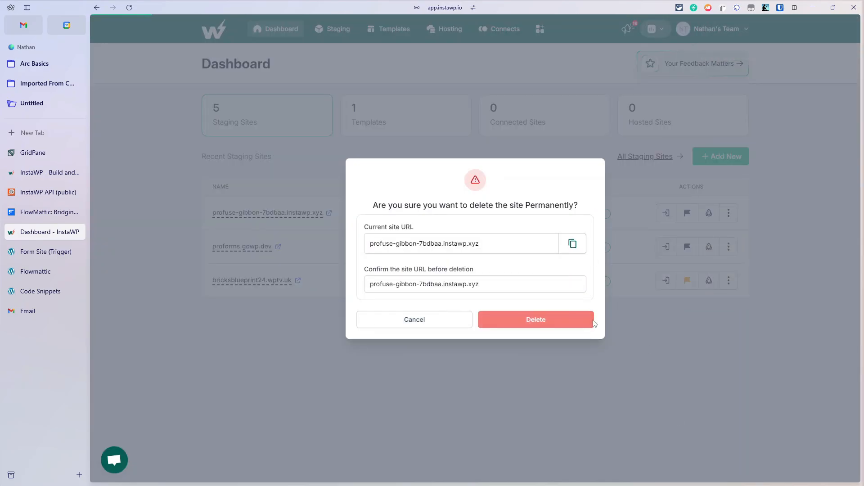
click(537, 328)
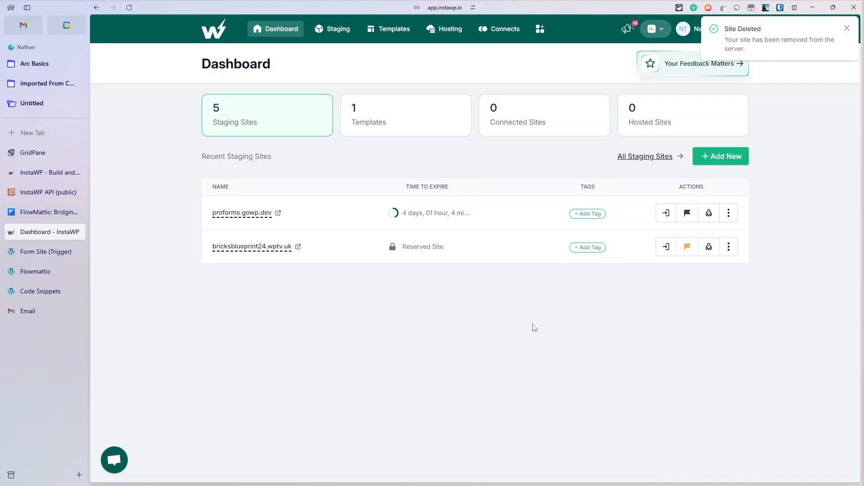
Step: Open the complimentary-ape credentials email from the inbox, then return to the form site
click(28, 312)
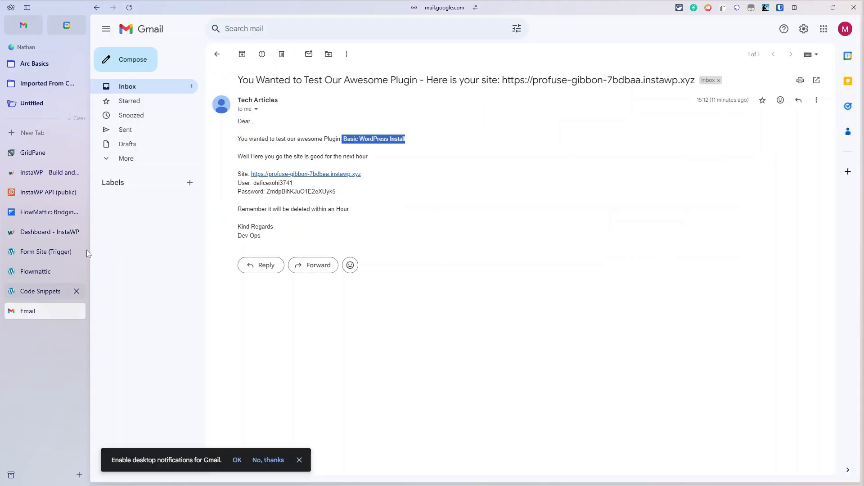
click(170, 86)
click(353, 74)
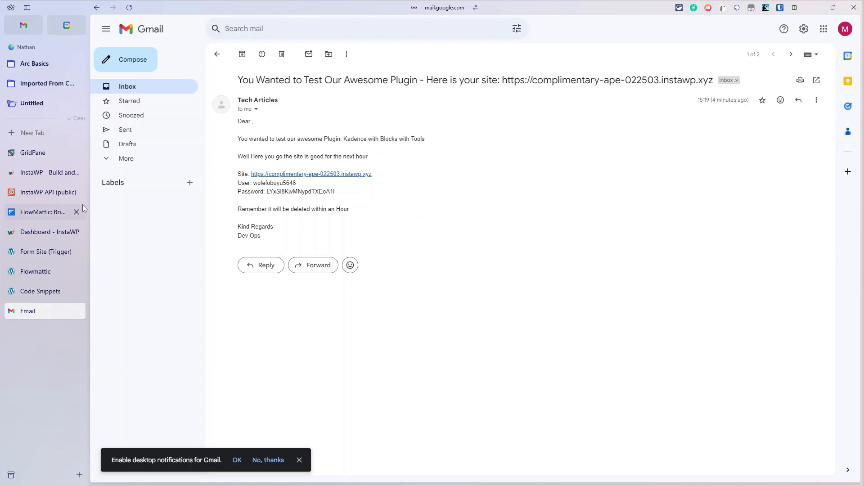
click(37, 254)
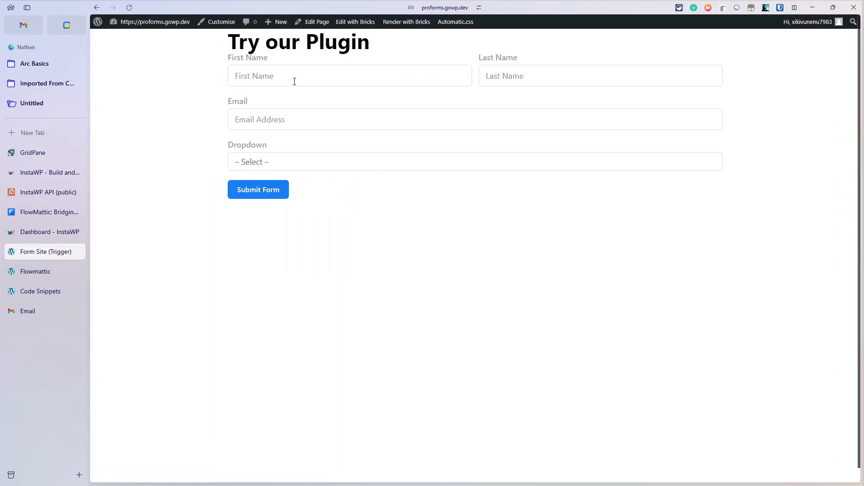
Step: Fill in the form's first name, last name and email fields using the saved suggestions
click(293, 80)
click(288, 101)
click(561, 81)
text(Foley)
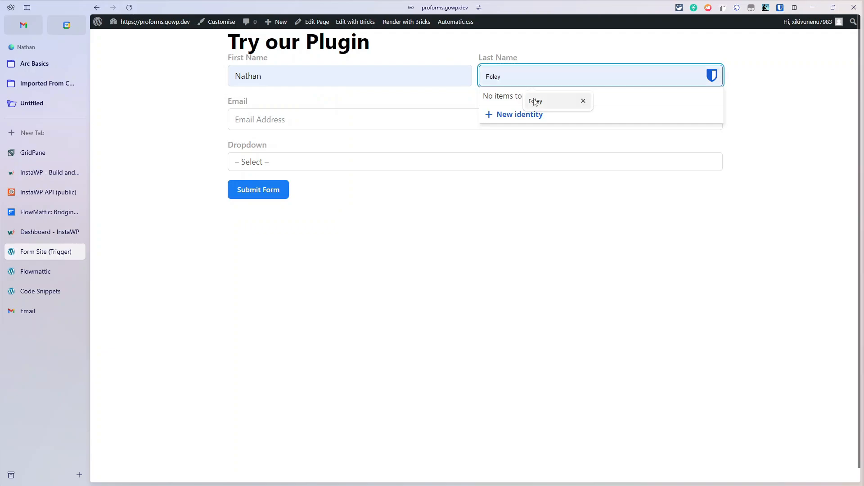
click(266, 119)
click(315, 160)
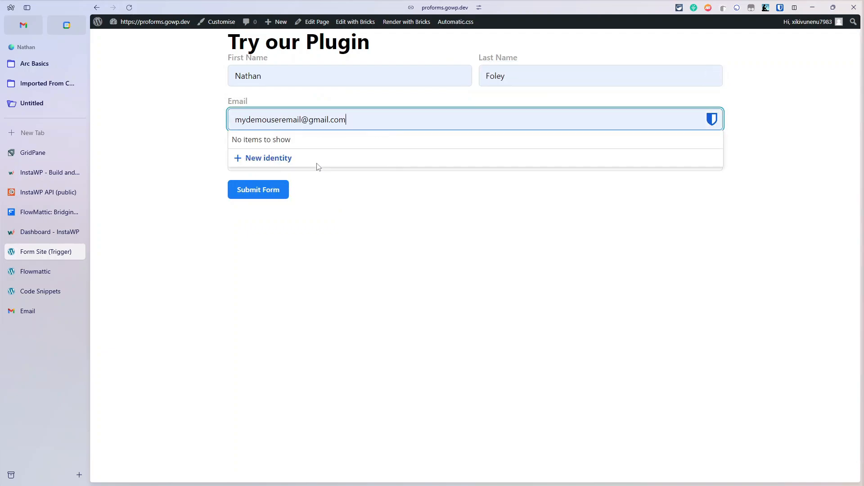
Step: Choose Our Awesome Template, submit the form, then reload the InstaWP dashboard
click(340, 169)
click(315, 222)
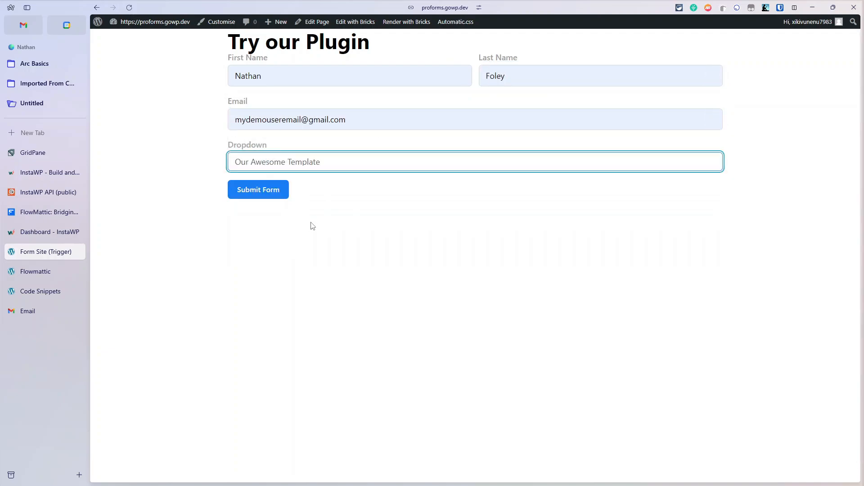
click(261, 195)
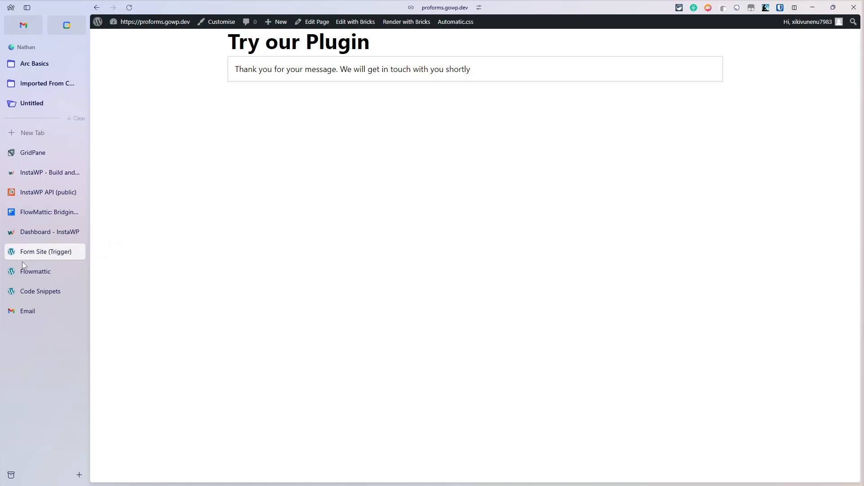
click(38, 232)
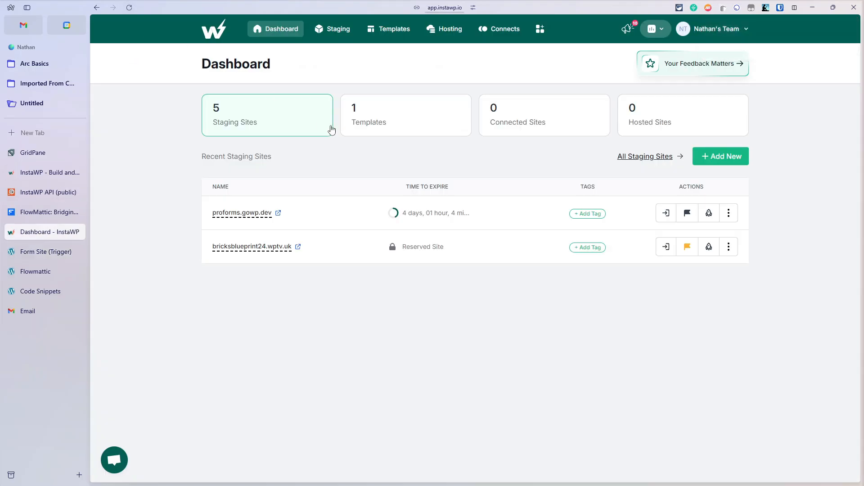
key(F5)
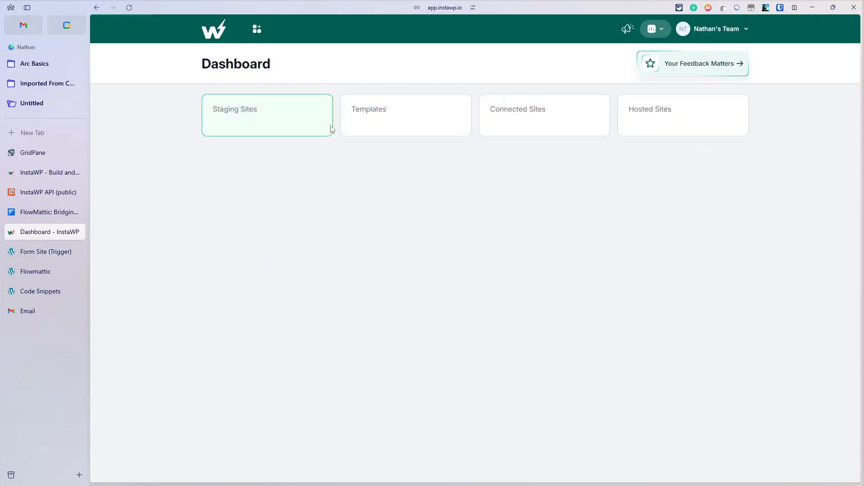
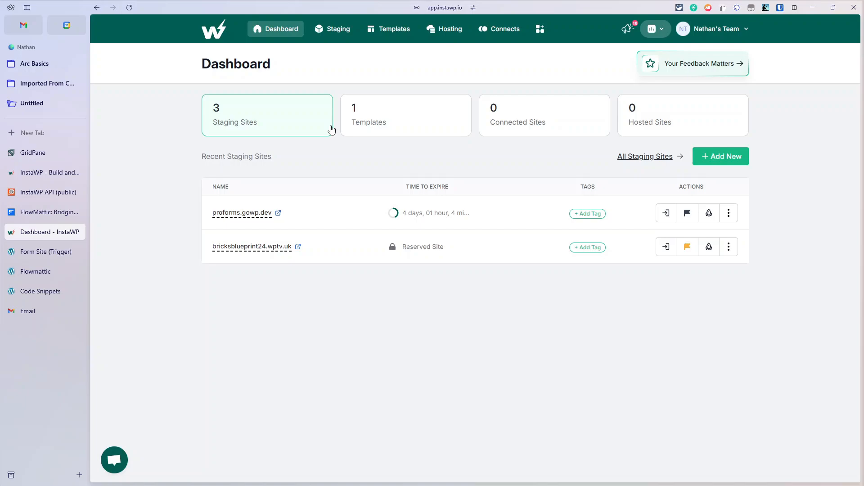
Step: Close the InstaWP API documentation tab, then reopen it with Ctrl+Shift+T
click(77, 193)
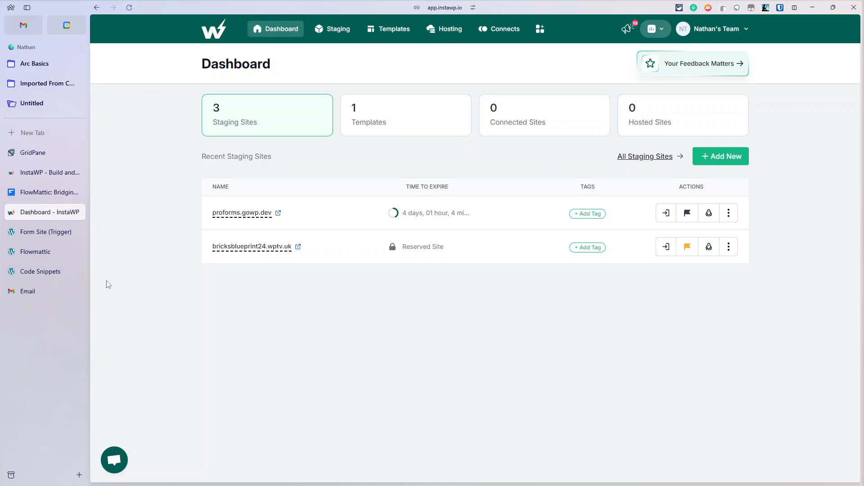
key(ctrl+shift+t)
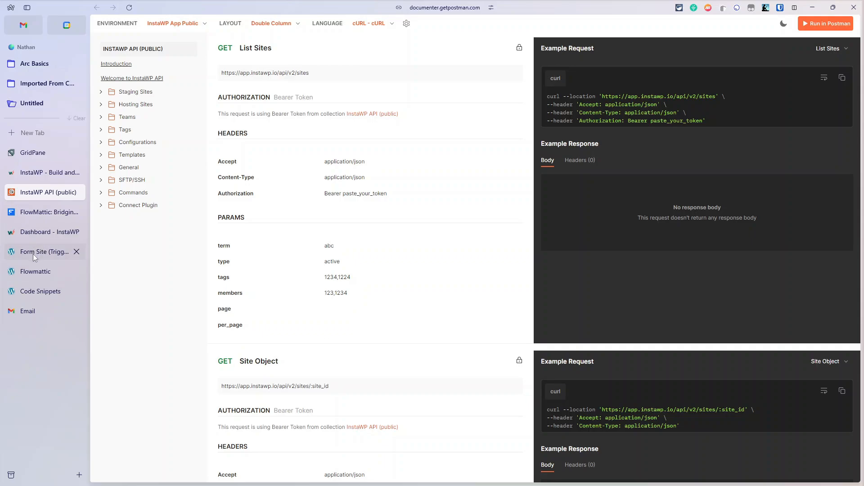
Step: Switch to the InstaWP dashboard to see the new pretty-jellyfish-abb7b8.instawp.xyz staging site
click(38, 232)
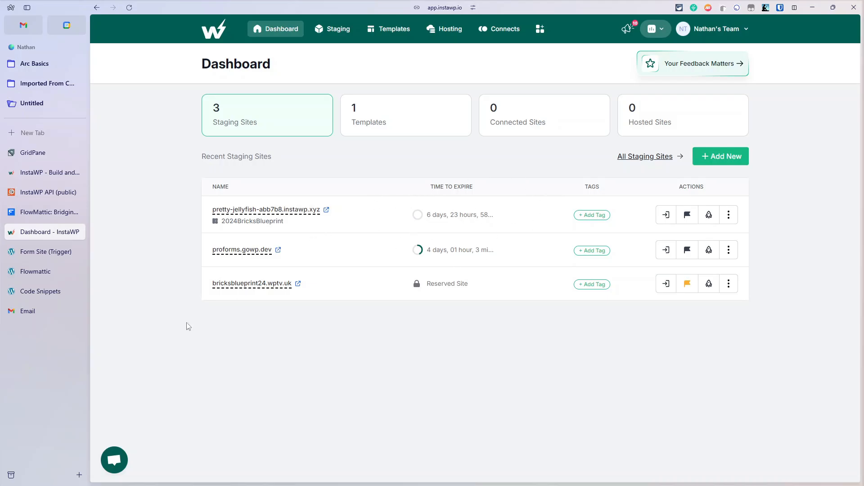
Step: Check the Gmail inbox for new-site emails, then return through the InstaWP dashboard to FlowMattic
click(40, 318)
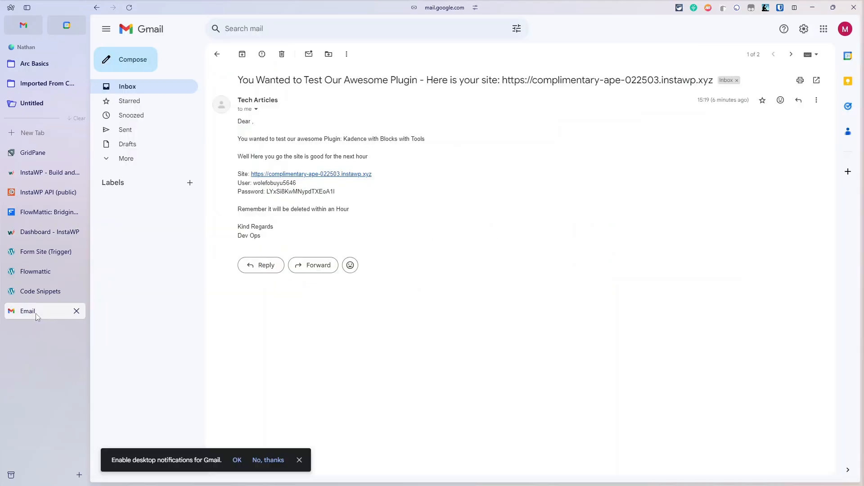
click(165, 89)
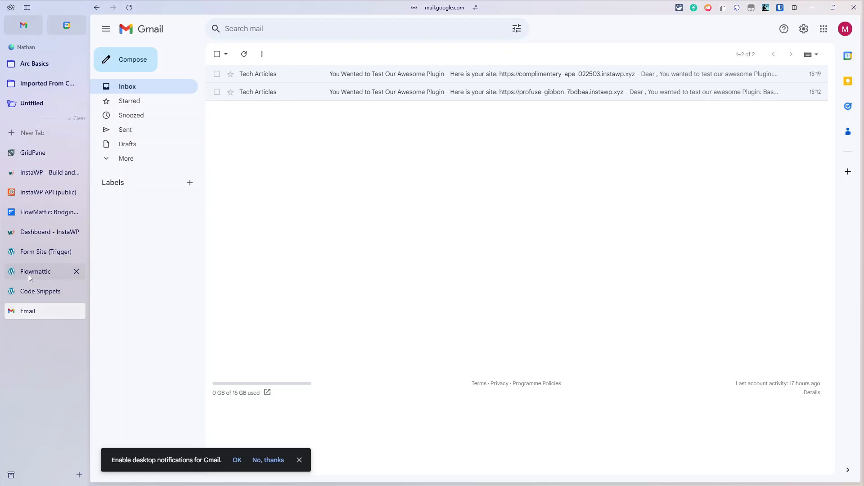
click(43, 233)
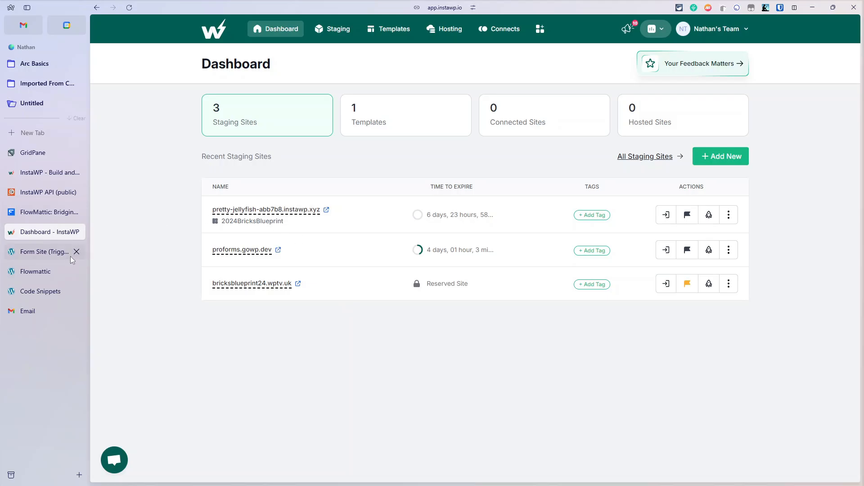
click(39, 276)
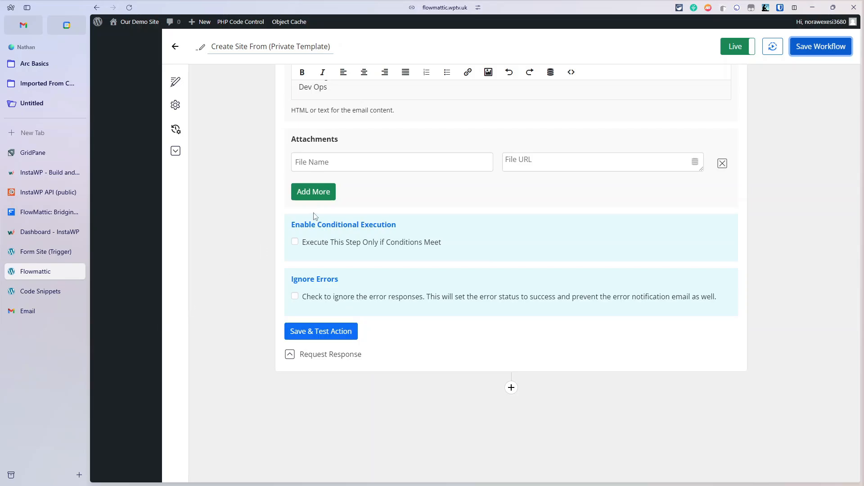
Step: Open FluentSMTP's Email Logs and view the pretty-jellyfish BluePrint site email entry
click(176, 46)
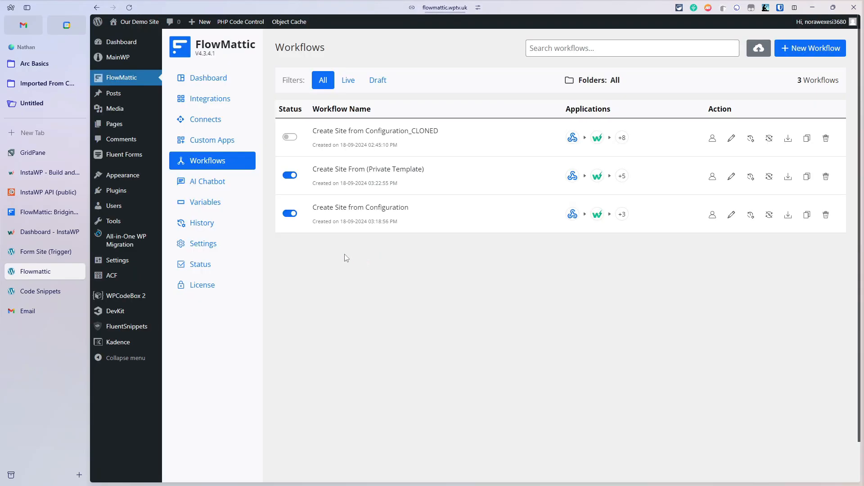
mouse_move(134, 259)
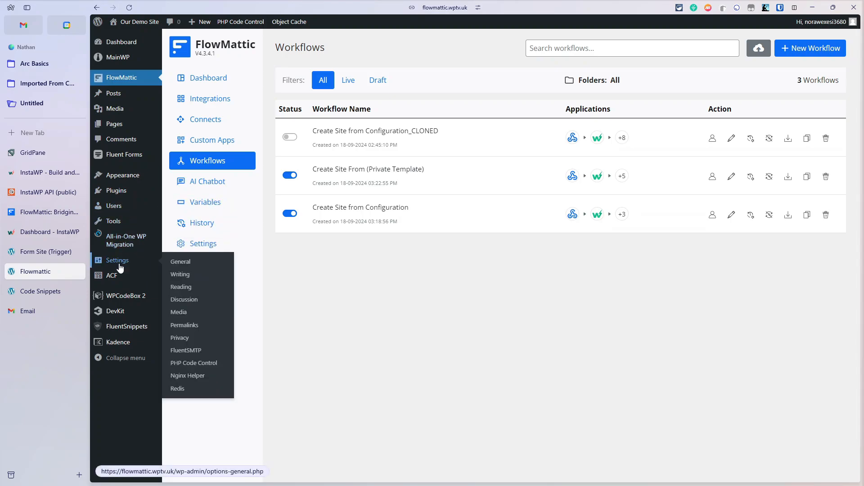
click(186, 349)
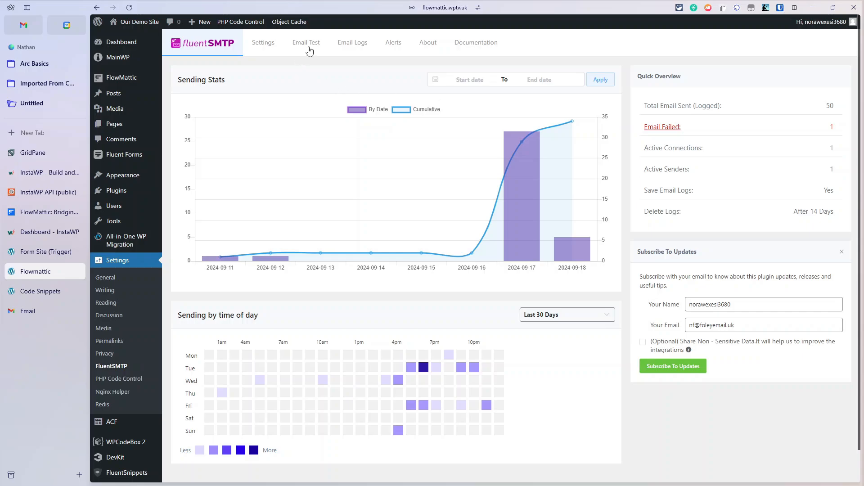
click(353, 42)
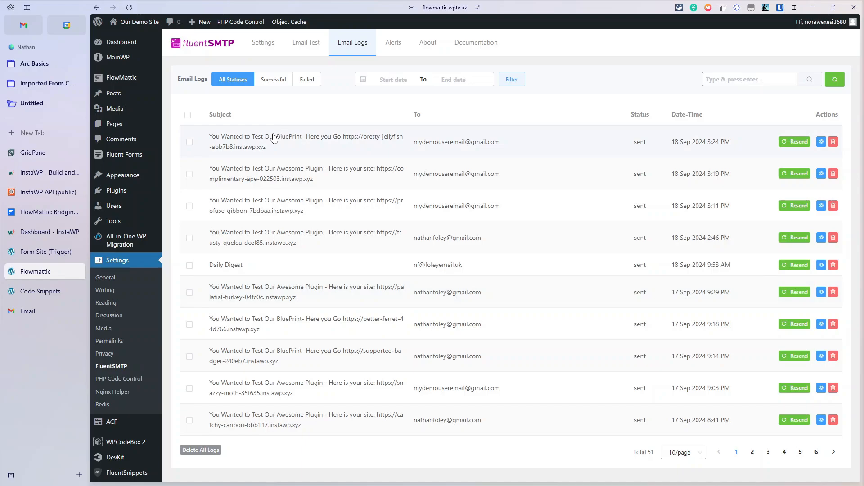
click(28, 316)
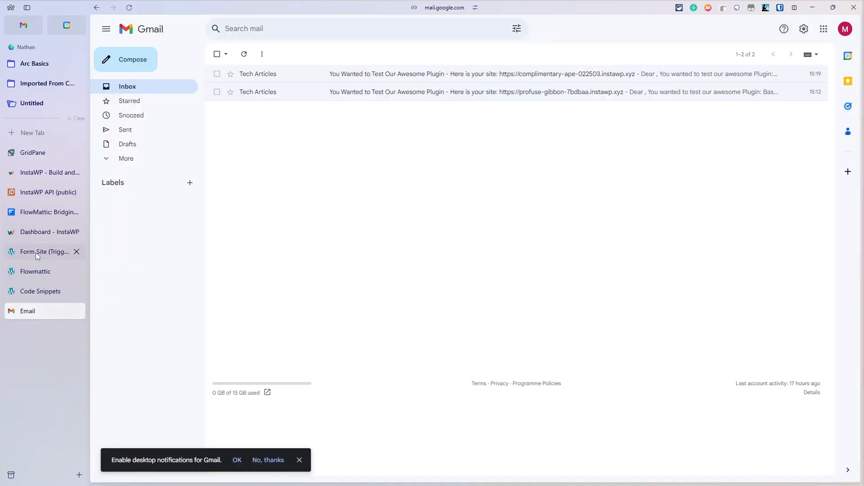
click(34, 272)
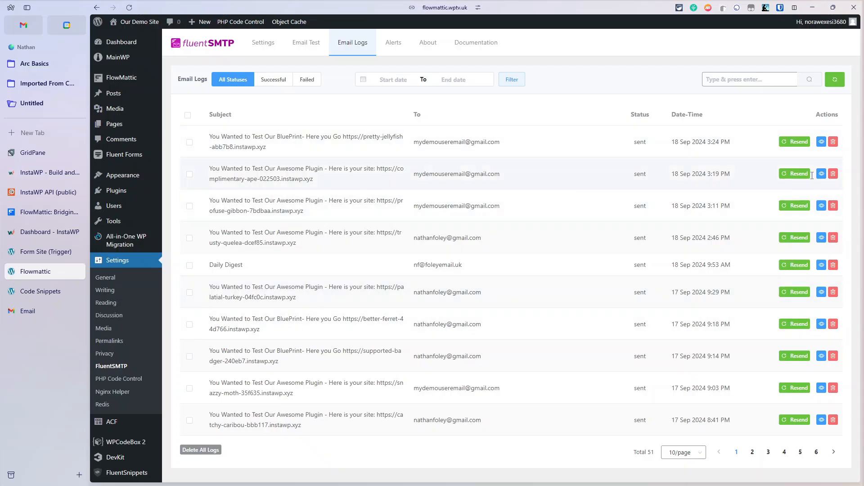
click(822, 142)
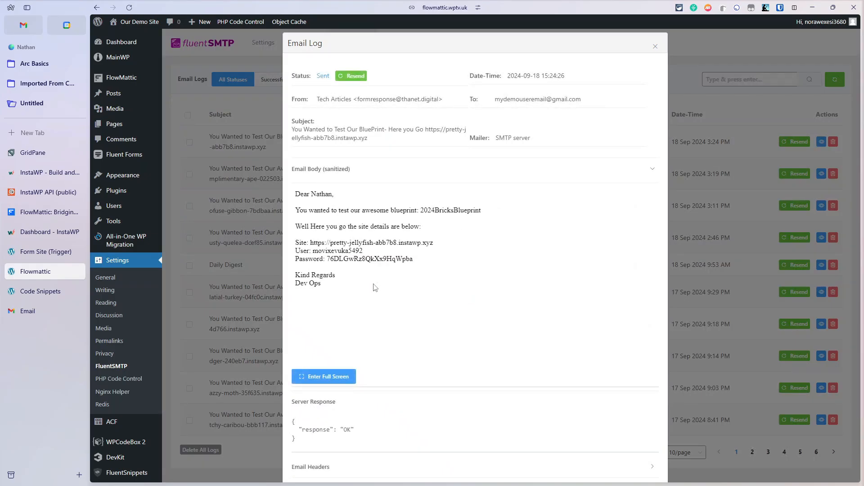
Step: Close the BluePrint email log entry to return to the 51-entry Email Logs list
click(655, 49)
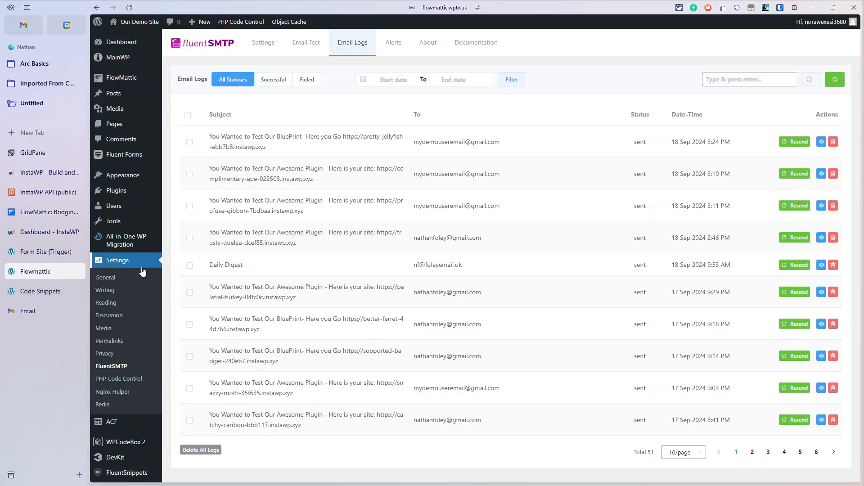
Step: Open the Create Site From (Private Template) workflow from the FlowMattic workflow list
mouse_move(121, 79)
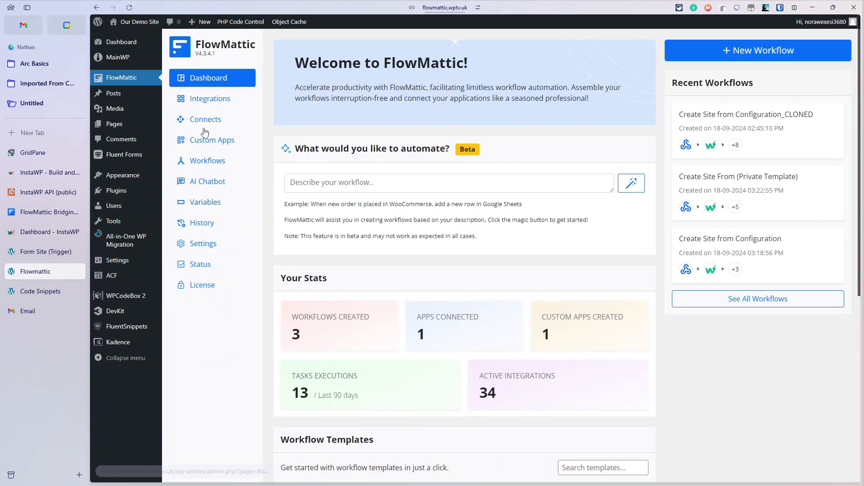
click(215, 163)
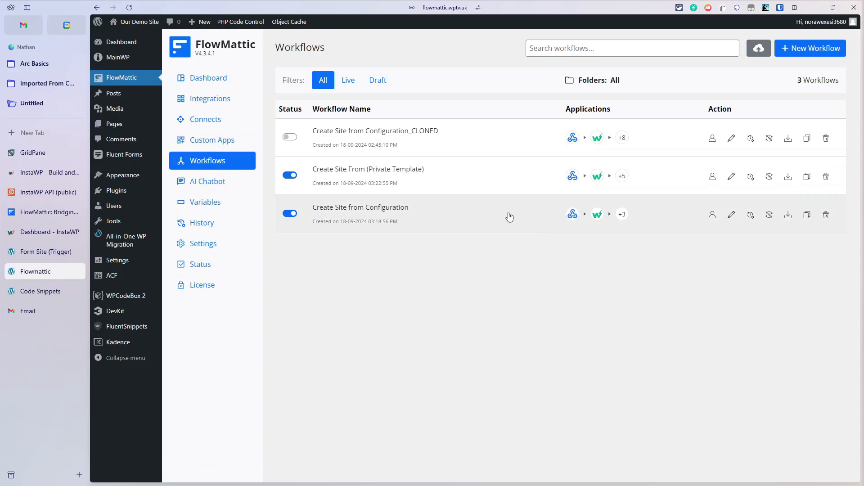
click(357, 174)
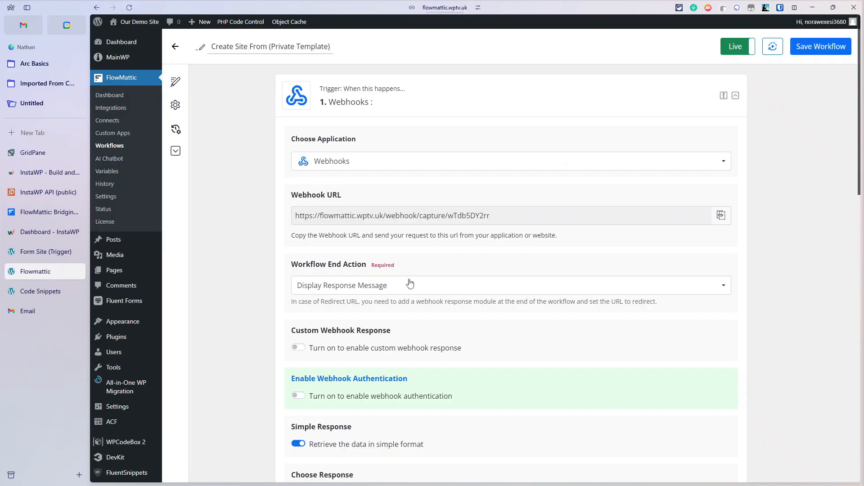
scroll(412, 283, down, 15)
Step: Add a Delay For action after the email step, set to 2 Hours
click(512, 312)
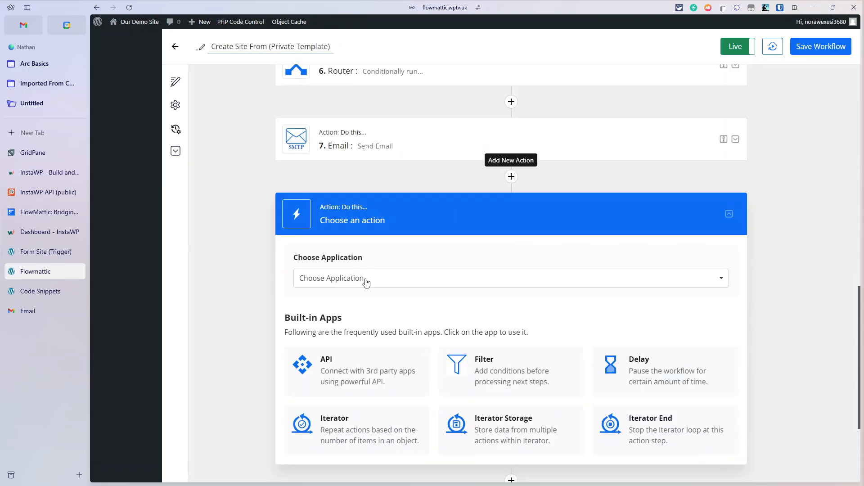
click(366, 279)
click(541, 359)
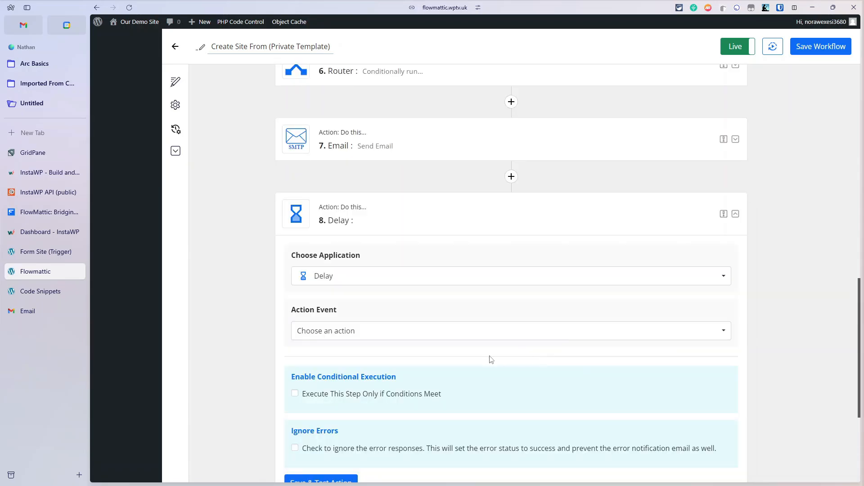
click(368, 333)
click(358, 365)
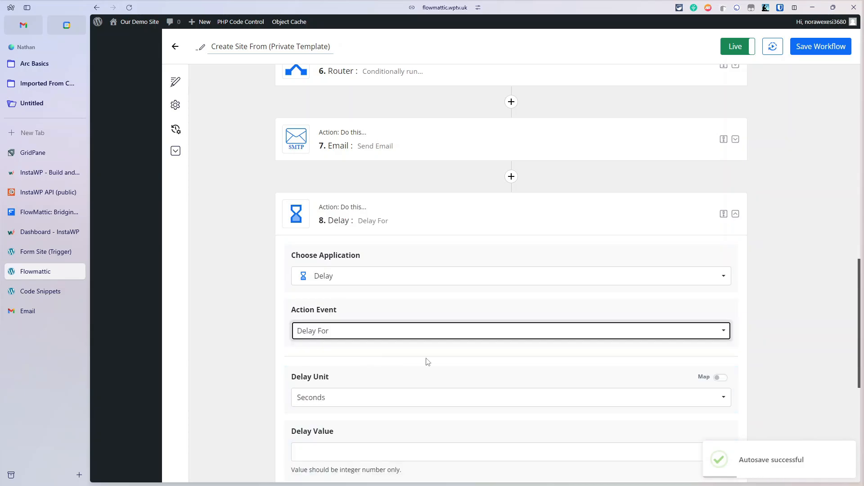
scroll(427, 360, down, 2)
click(347, 309)
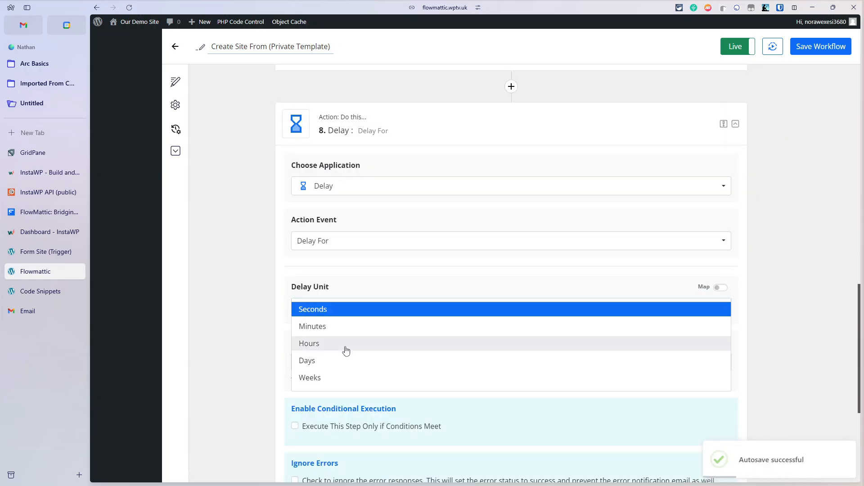
click(345, 347)
click(350, 355)
text(2)
scroll(350, 358, down, 4)
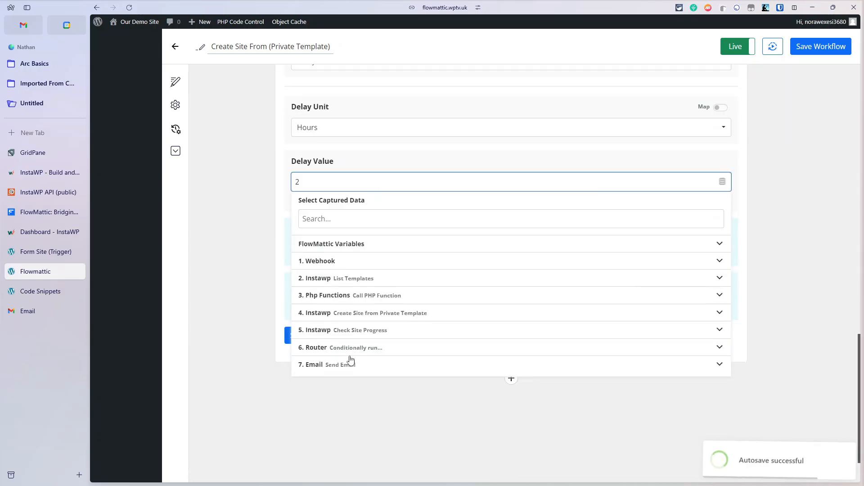
click(743, 206)
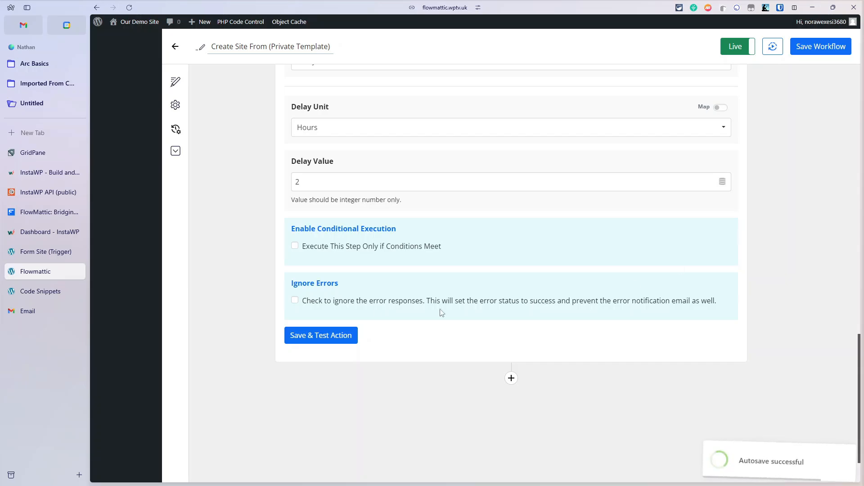
Step: Save and test the Delay step, then collapse it
click(340, 338)
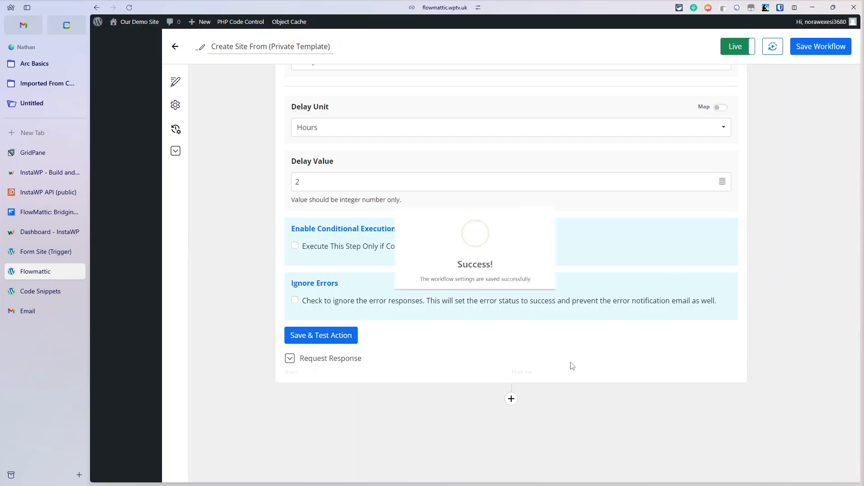
scroll(675, 200, up, 4)
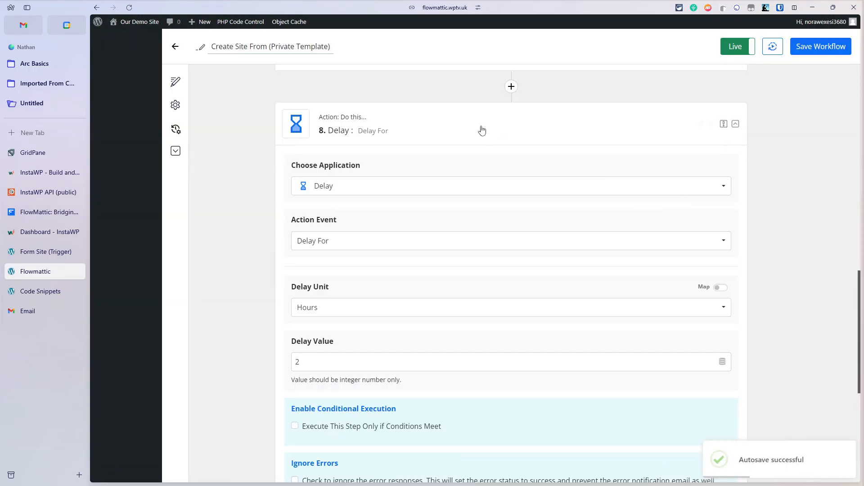
click(499, 116)
Step: Add a new action step after the Delay using the InstaWP application
click(511, 311)
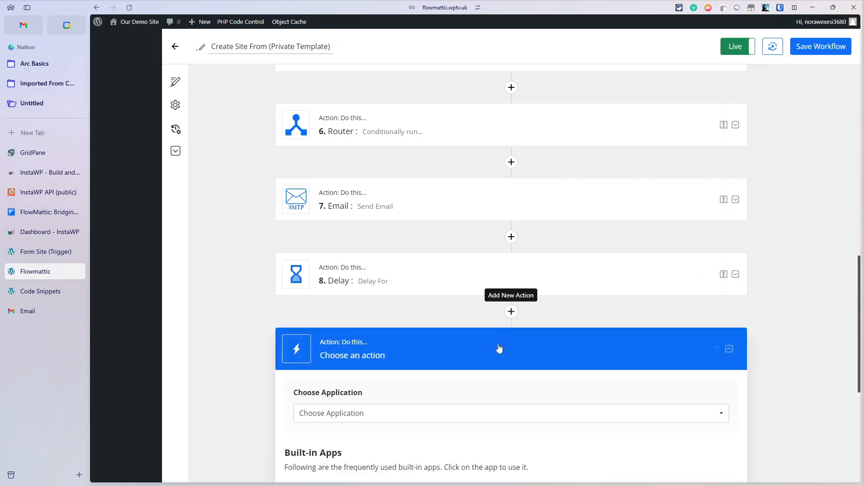
click(352, 279)
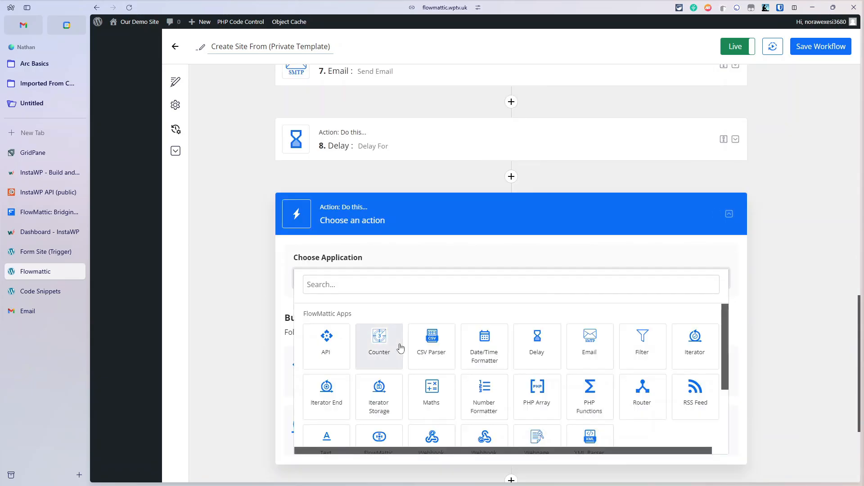
scroll(449, 384, down, 5)
click(480, 426)
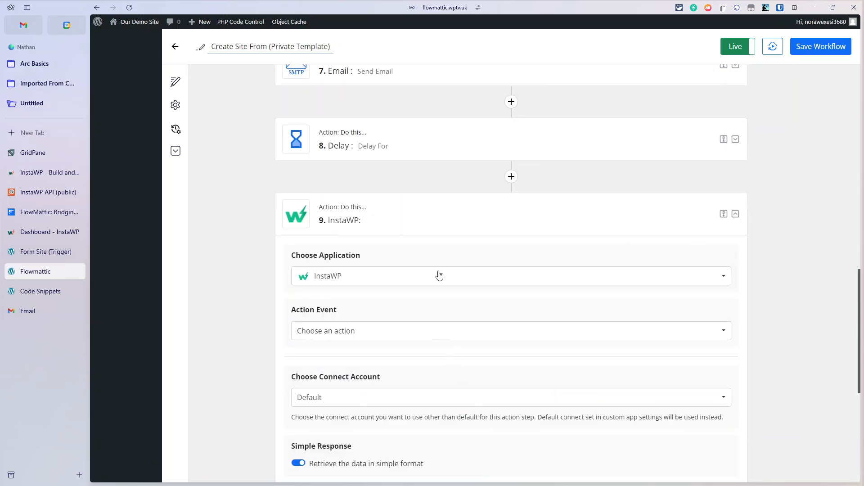
scroll(438, 274, down, 2)
scroll(435, 312, up, 2)
click(386, 234)
click(388, 219)
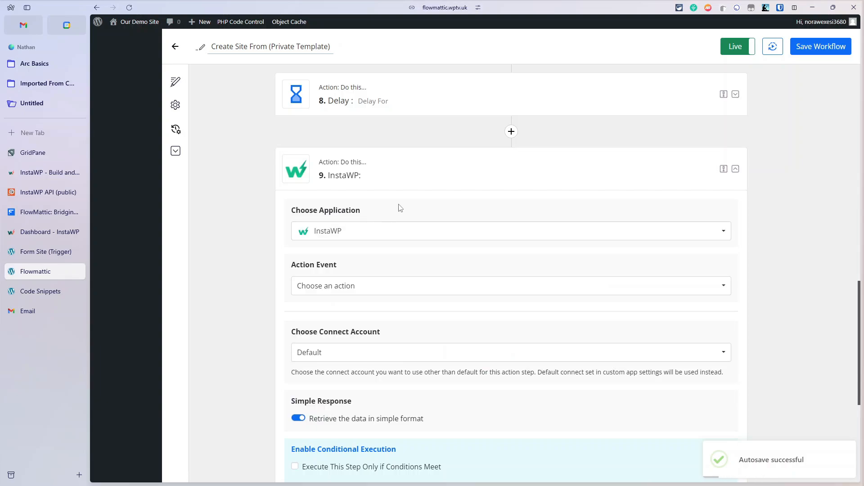
Step: Set the InstaWP step's action event to Delete a Site
click(365, 289)
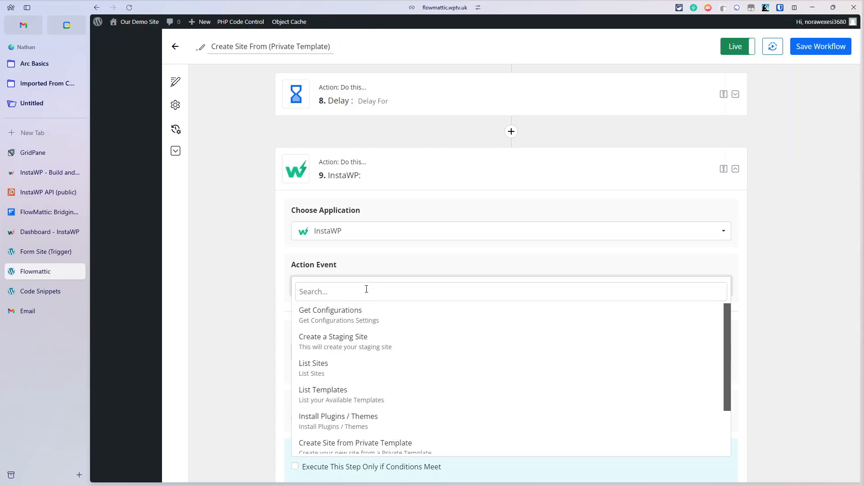
click(451, 275)
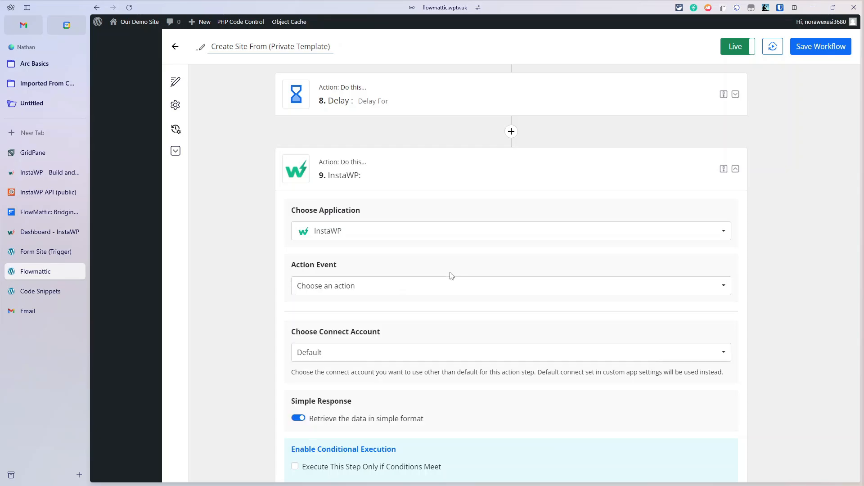
click(383, 294)
scroll(387, 369, down, 5)
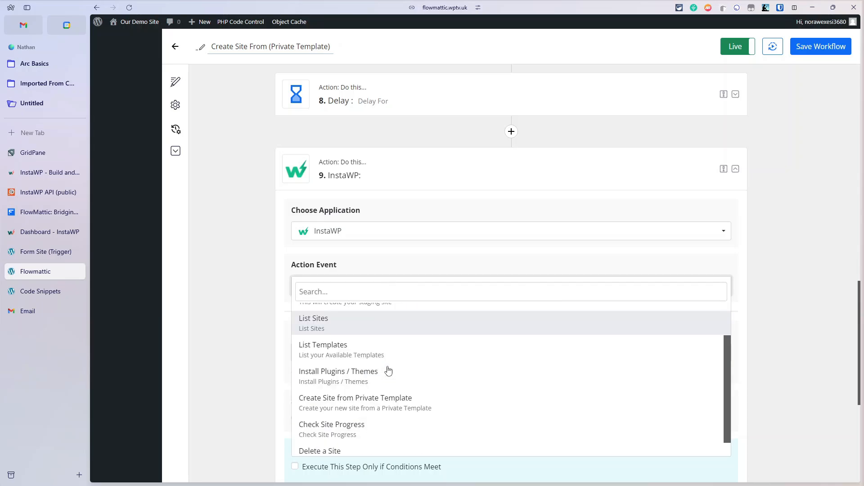
click(372, 359)
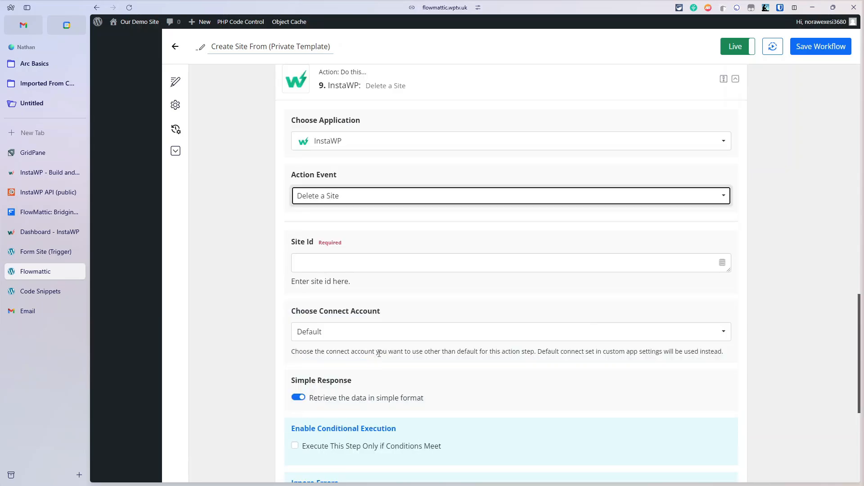
click(373, 262)
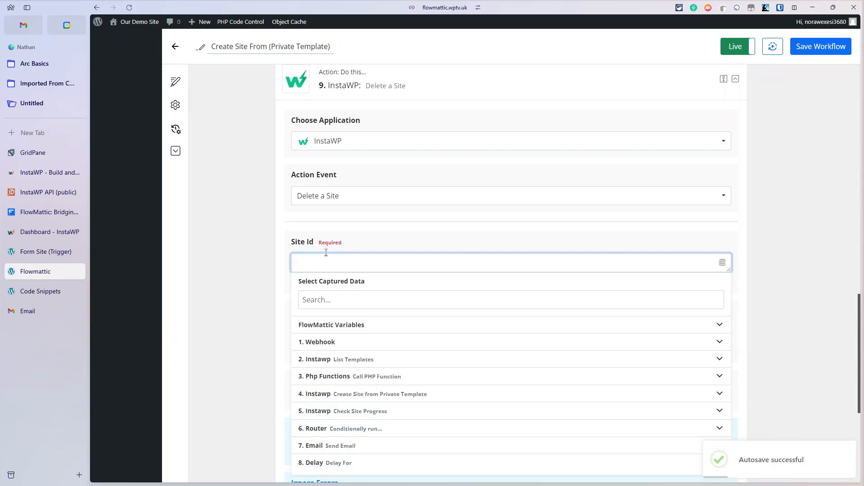
click(332, 239)
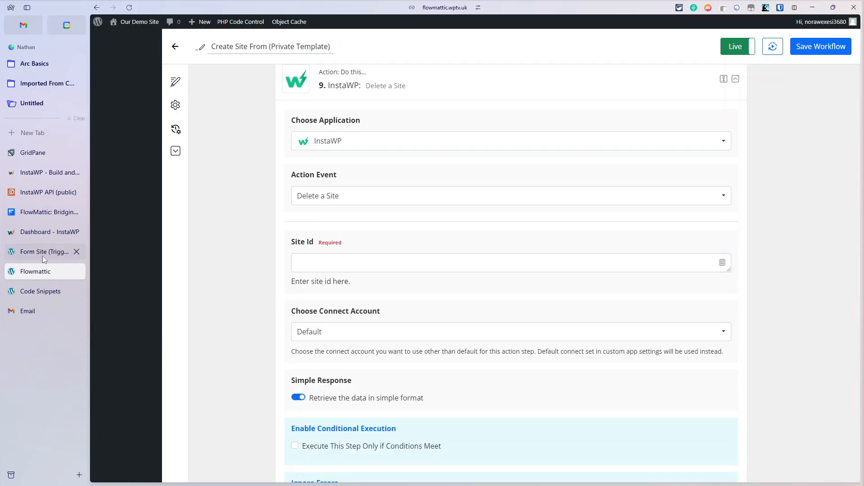
click(36, 232)
Step: Copy the newest staging site name, pretty-jellyfish-abb7b8, and return to FlowMattic
drag(212, 209, 282, 215)
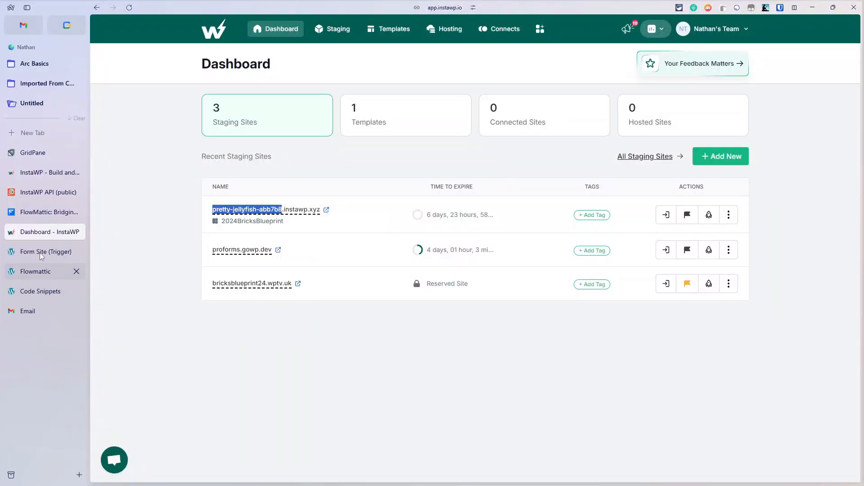
click(41, 279)
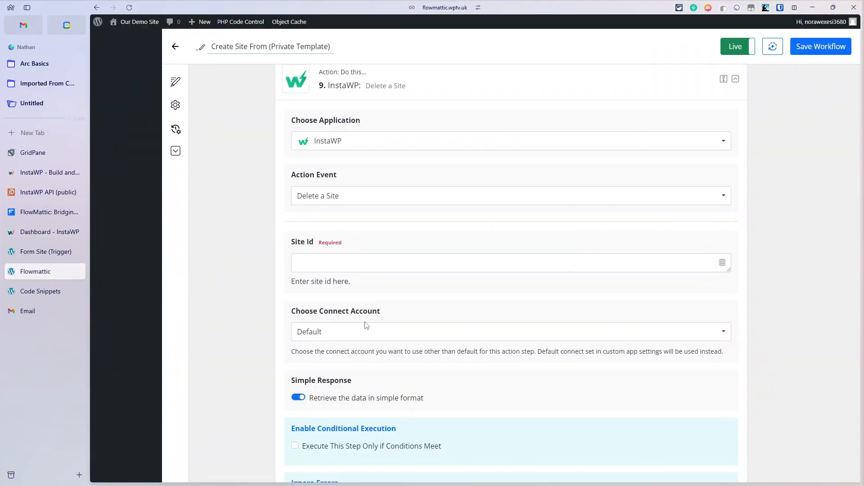
Step: Paste pretty-jellyfish-abb7b8 into the Site Id field and test the step
click(372, 263)
key(ctrl+v)
scroll(368, 347, down, 5)
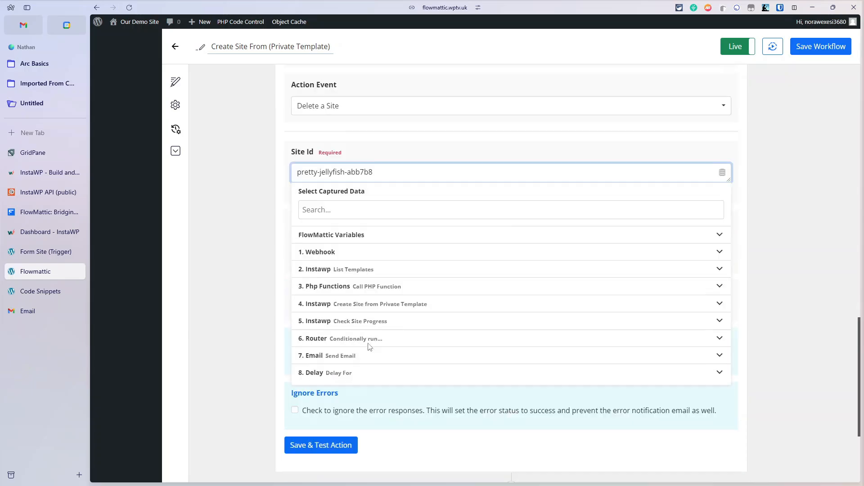
click(336, 312)
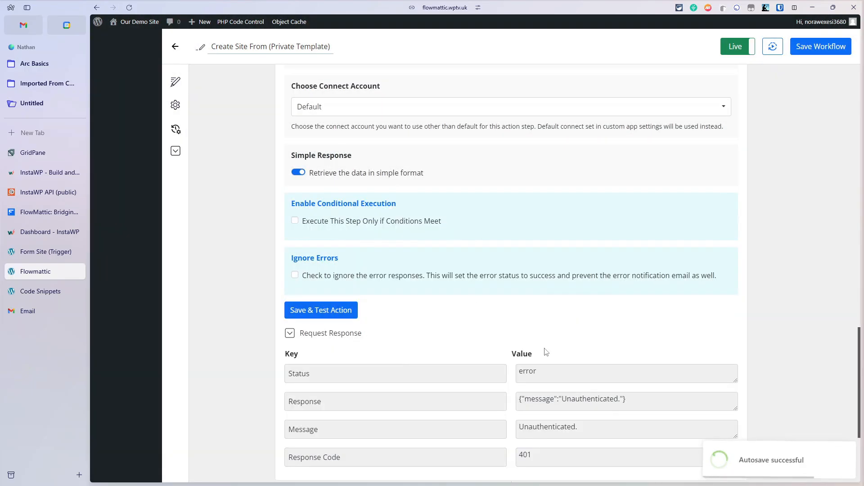
Step: Select the InstaWP connect account and retest; the response reports the site not found
scroll(546, 352, up, 2)
click(350, 192)
click(332, 241)
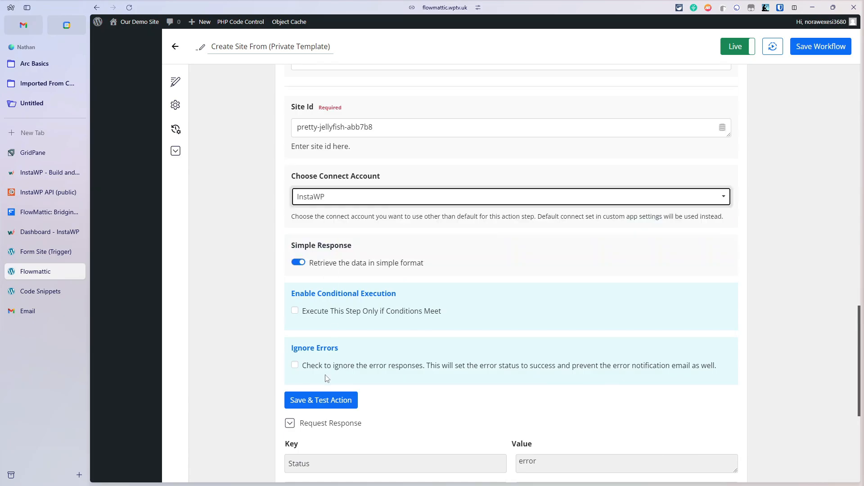
click(325, 400)
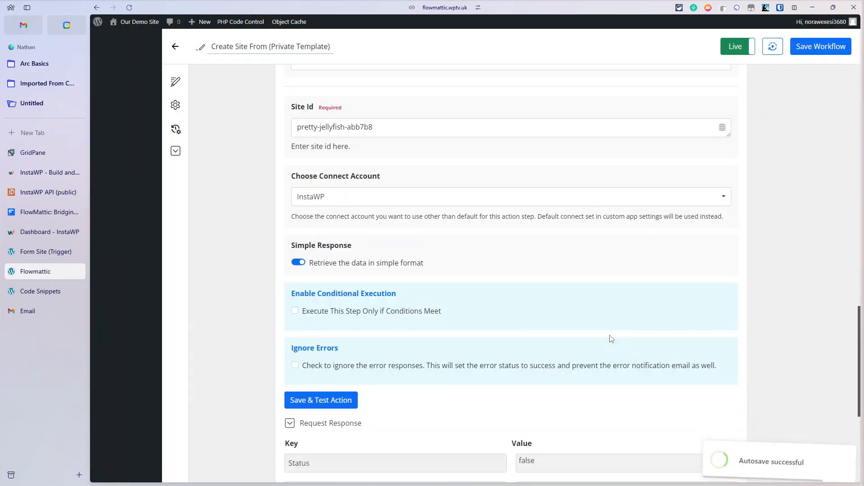
scroll(611, 339, down, 2)
drag(621, 399, 657, 409)
scroll(599, 328, up, 8)
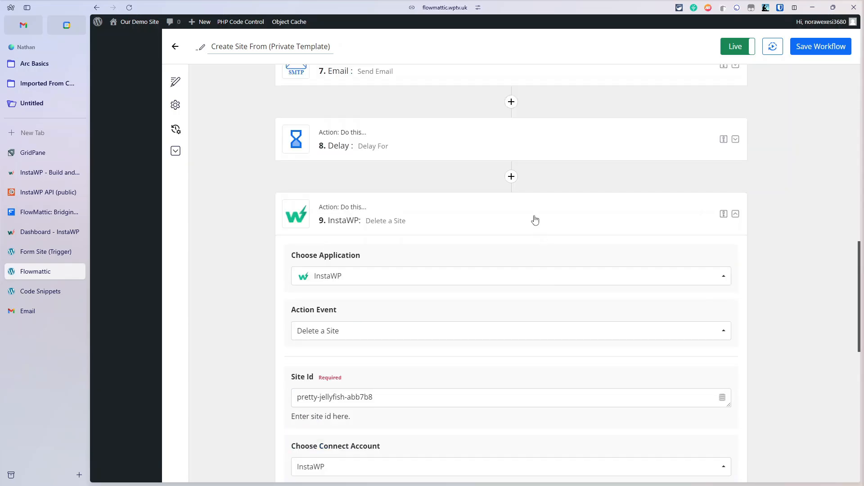
Step: Insert a blank step before the InstaWP action, then collapse and delete it again
click(512, 177)
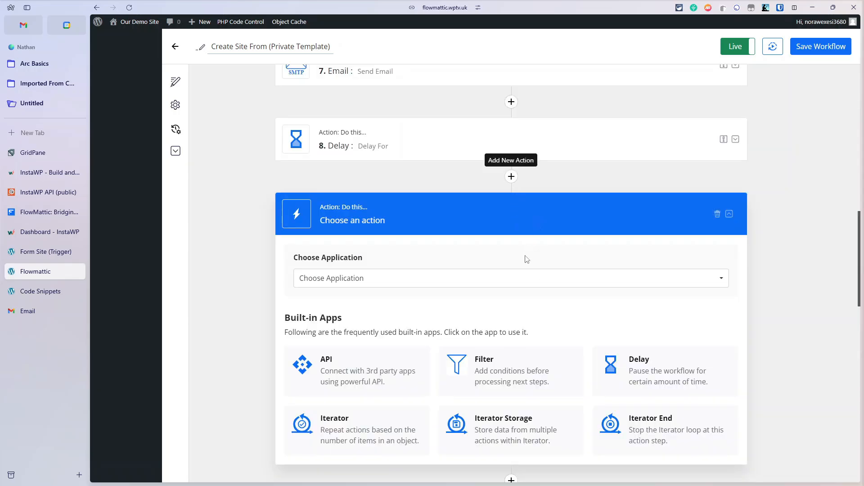
scroll(520, 270, down, 3)
scroll(521, 281, up, 2)
scroll(521, 281, up, 2)
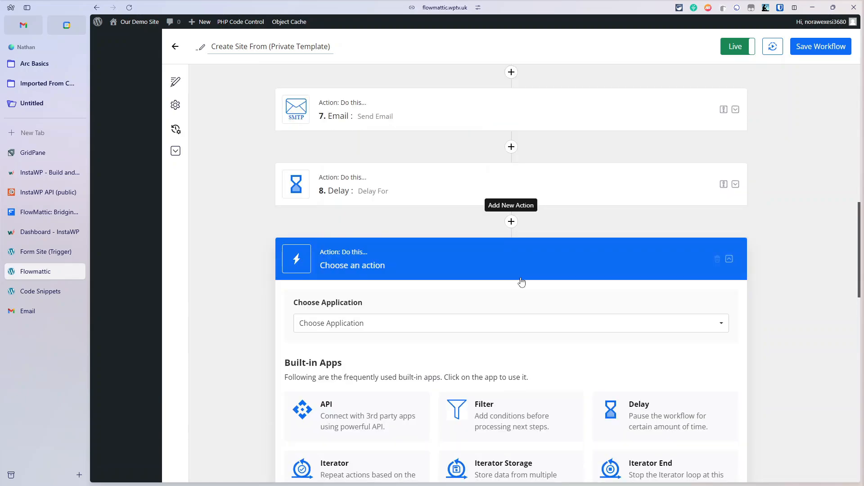
scroll(521, 281, down, 1)
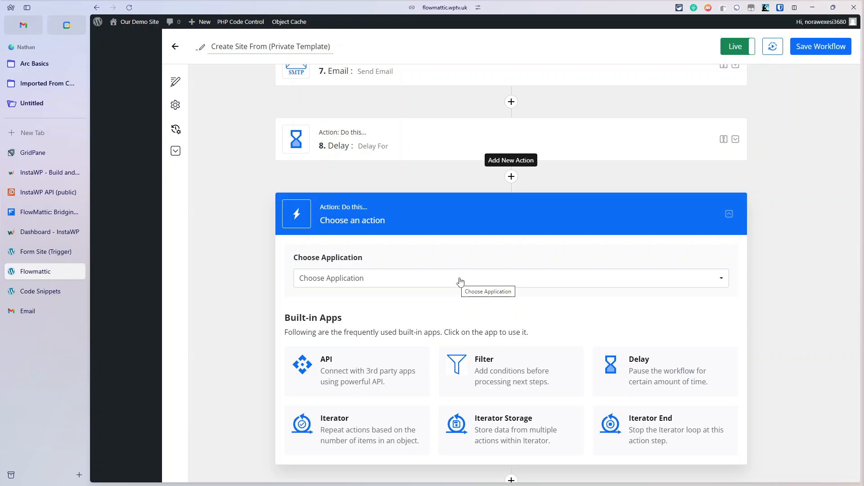
scroll(460, 282, down, 8)
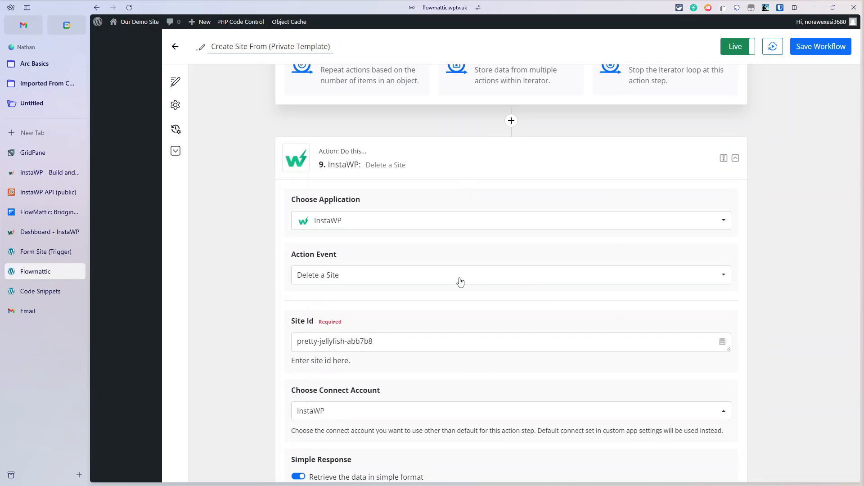
scroll(460, 282, up, 6)
click(516, 127)
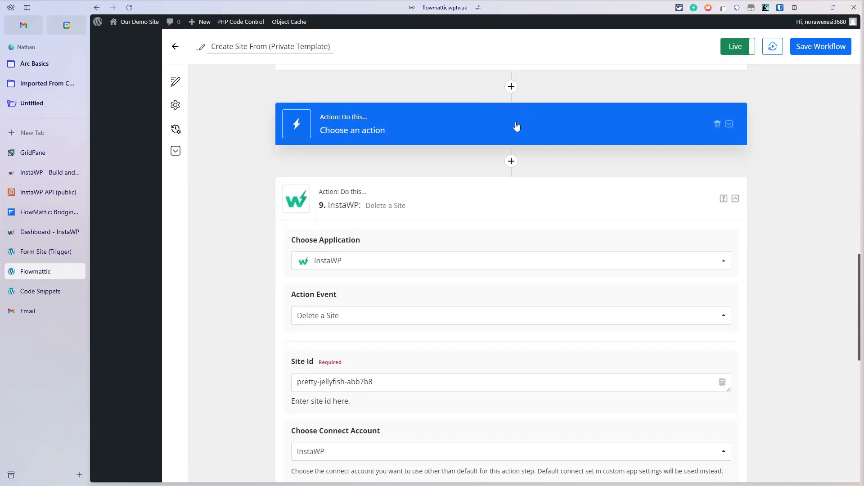
scroll(473, 208, up, 3)
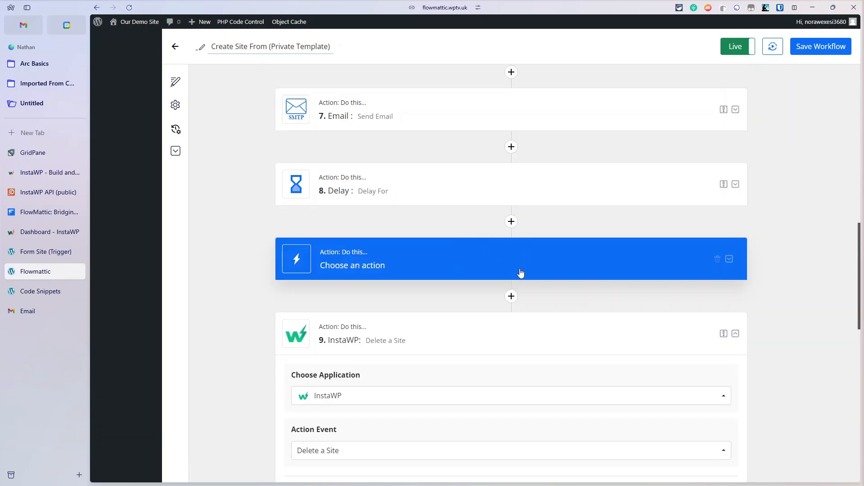
click(717, 264)
click(460, 304)
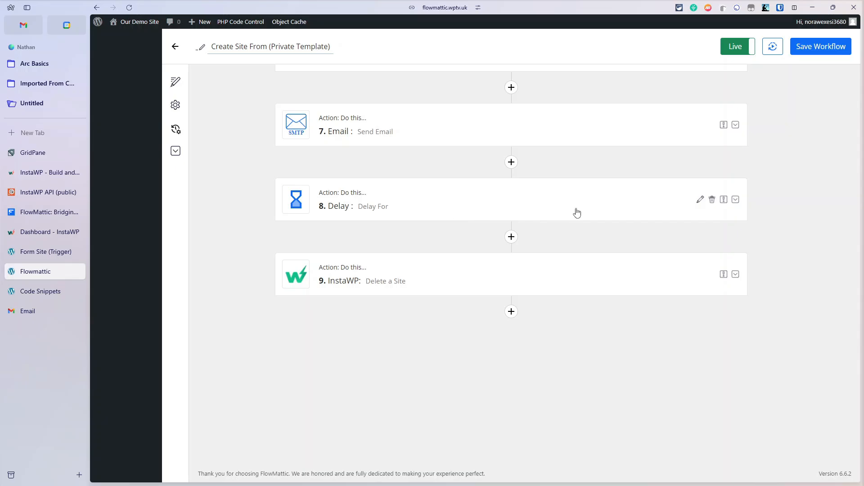
Step: Add an InstaWP List Sites action after the Delay, using the InstaWP account
click(511, 237)
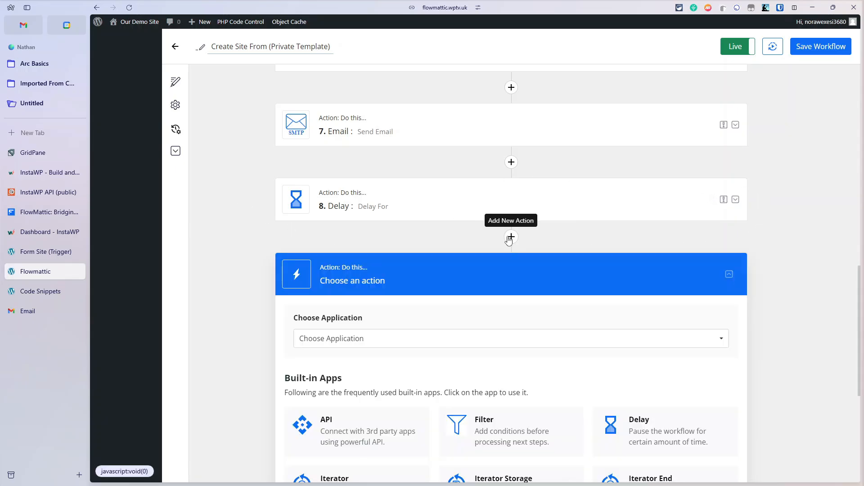
scroll(428, 261, down, 2)
click(376, 245)
scroll(457, 382, down, 5)
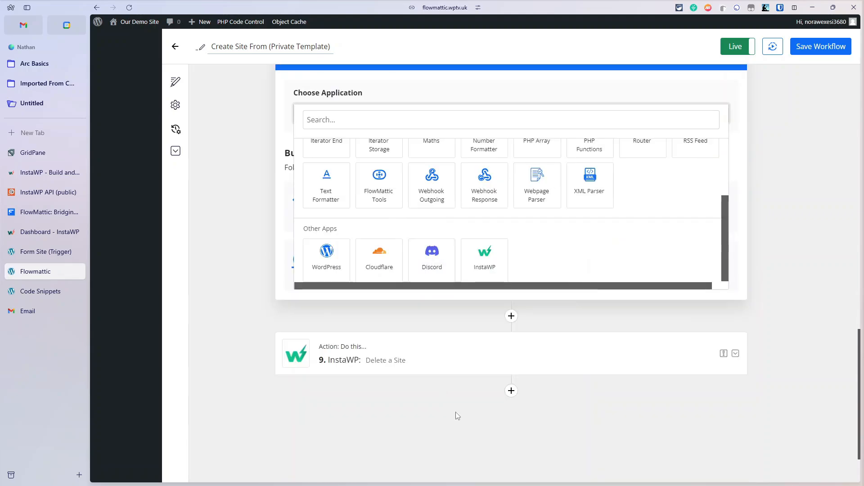
scroll(485, 275, up, 2)
click(484, 349)
scroll(411, 337, down, 1)
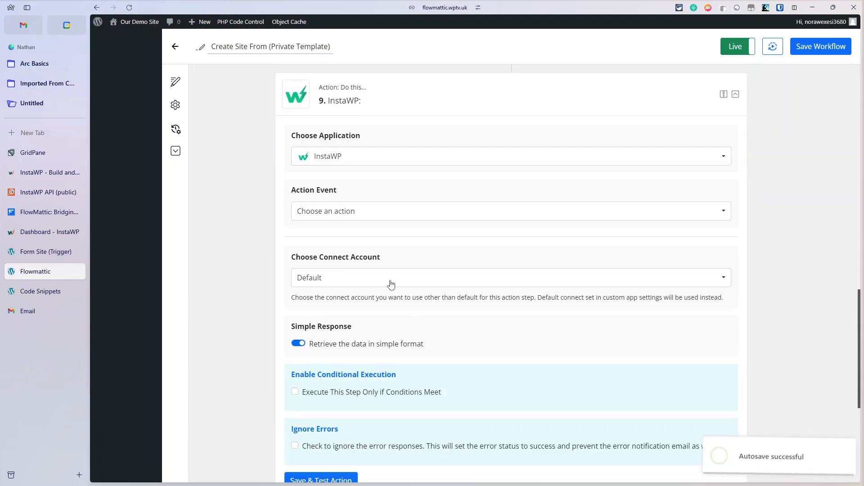
click(361, 211)
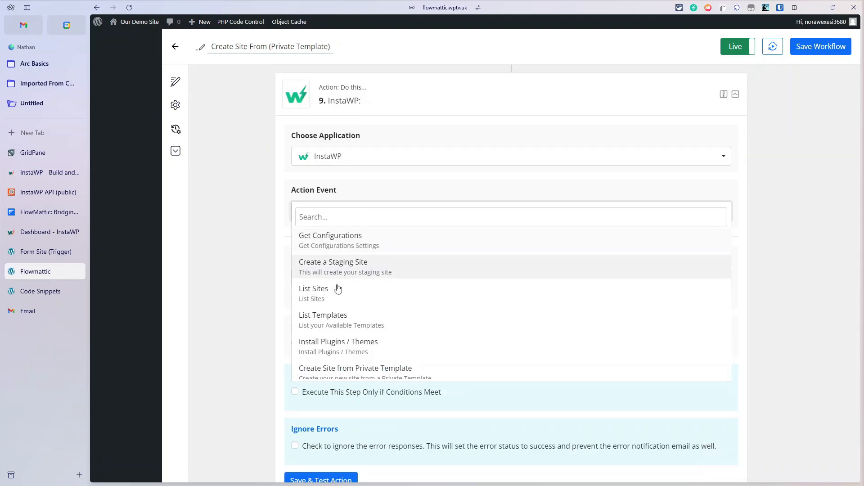
click(393, 293)
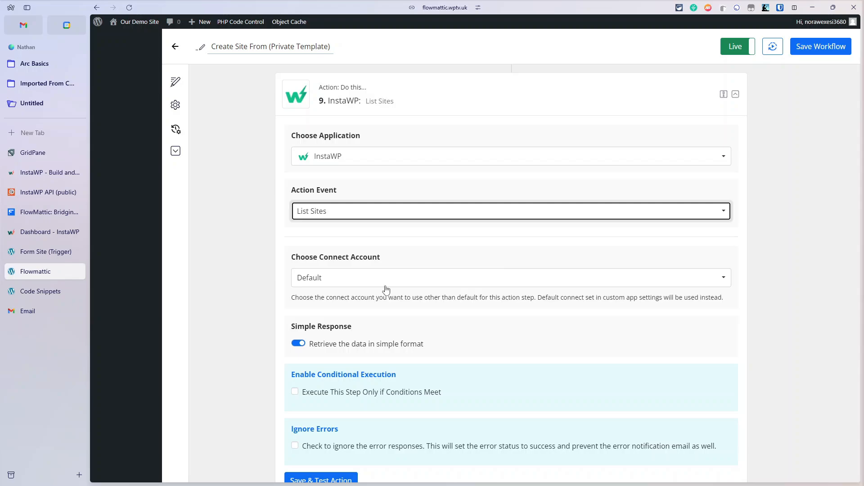
click(385, 286)
click(357, 320)
scroll(351, 329, down, 4)
Step: Test the List Sites step, then turn Simple Response off and retest for the full response
click(331, 309)
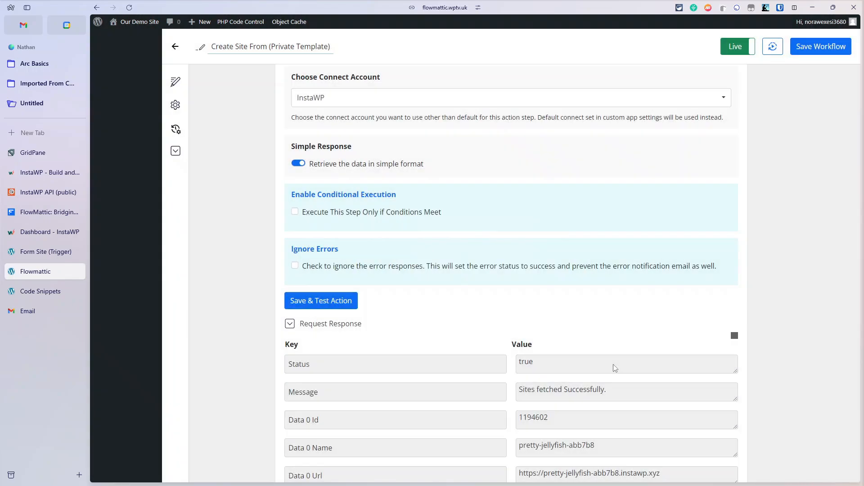
scroll(613, 364, down, 3)
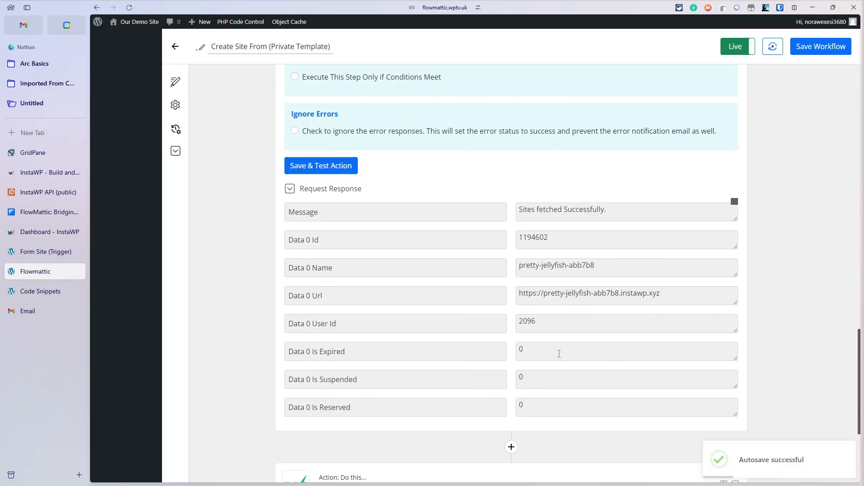
scroll(495, 315, up, 4)
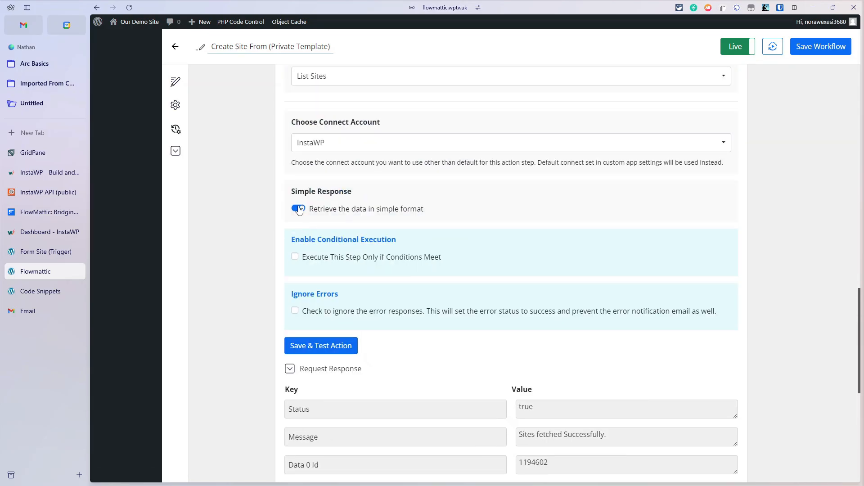
click(299, 210)
scroll(426, 261, down, 6)
click(325, 79)
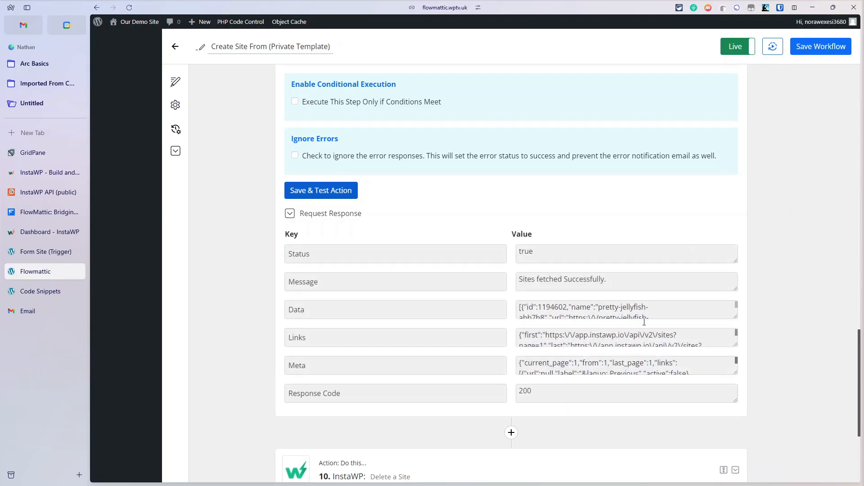
scroll(644, 323, down, 3)
Step: Add a new step after List Sites and make it a PHP Functions call
click(511, 432)
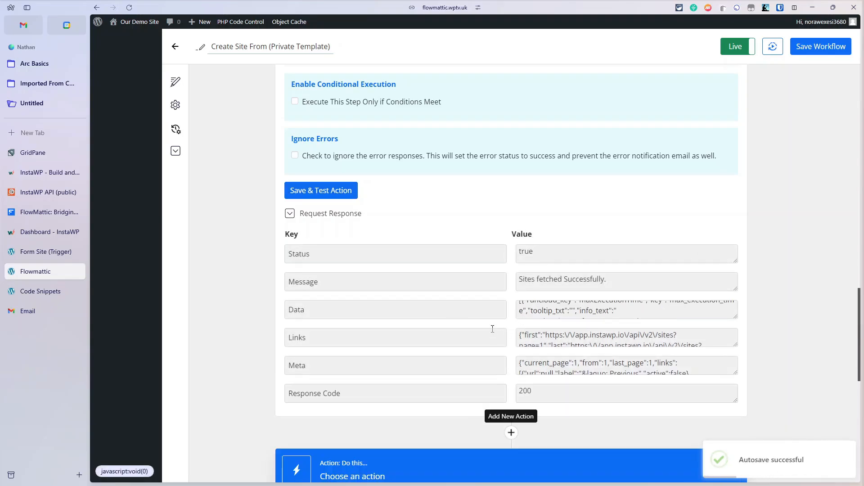
scroll(451, 351, down, 4)
click(446, 361)
scroll(445, 351, down, 4)
scroll(432, 269, down, 1)
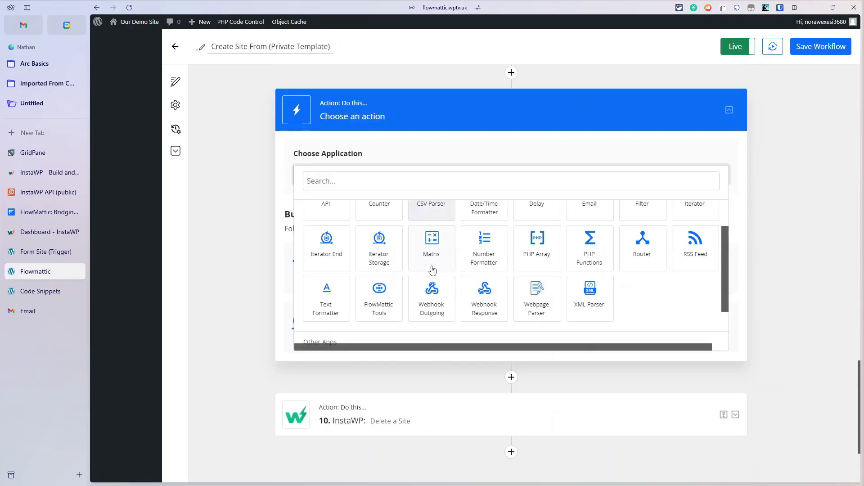
click(593, 262)
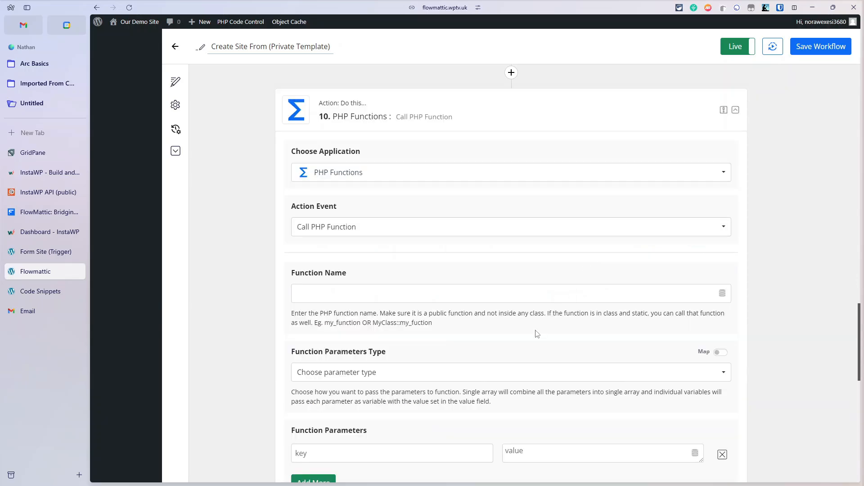
Step: Copy the function name getSiteIDByName from the SiteiD code snippet
click(41, 292)
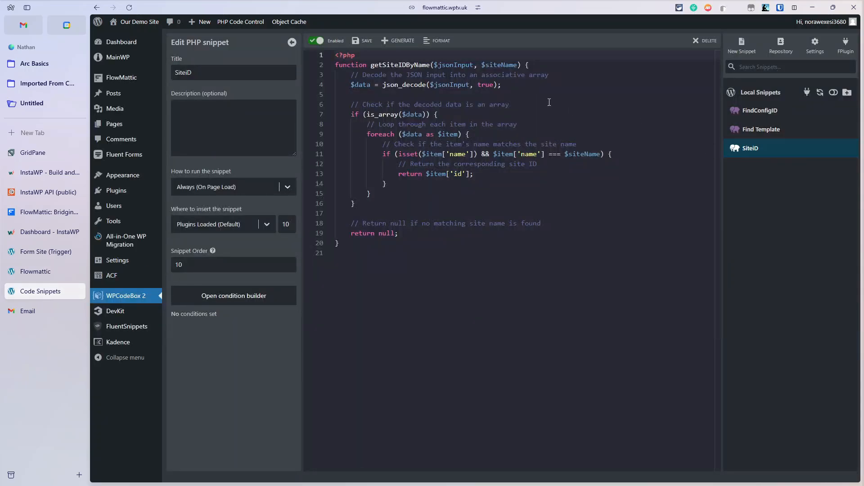
double_click(400, 65)
key(ctrl+c)
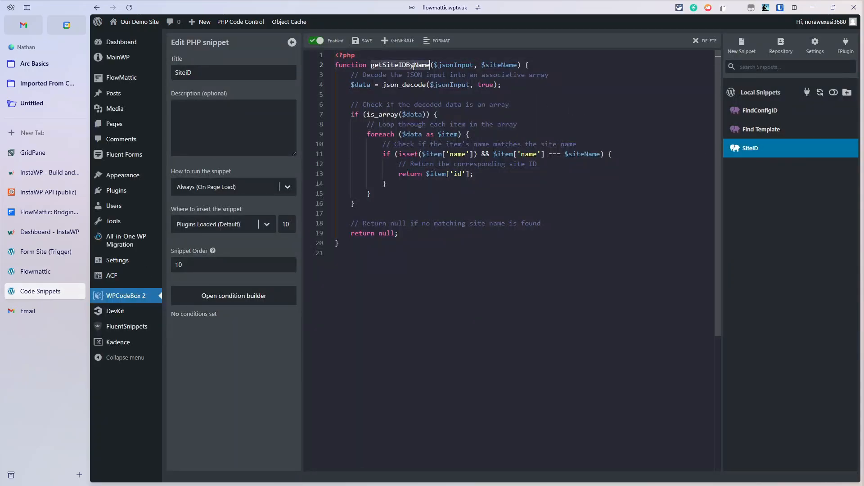
click(52, 273)
Step: Set the Function Name to getSiteIDByName and pass parameters as individual variables
click(352, 293)
key(ctrl+v)
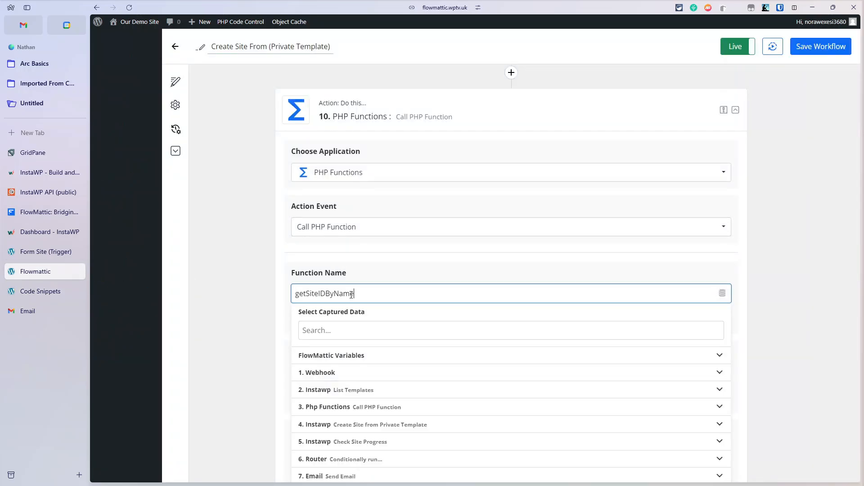
click(621, 265)
scroll(424, 288, down, 2)
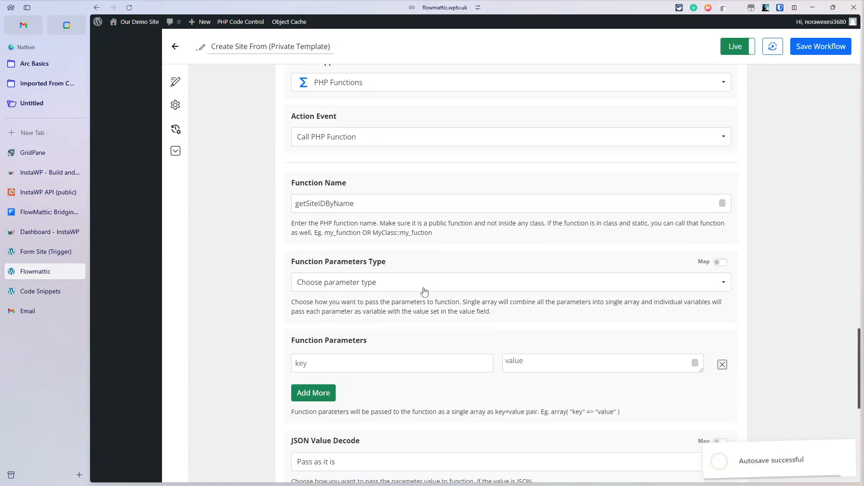
click(422, 290)
click(414, 302)
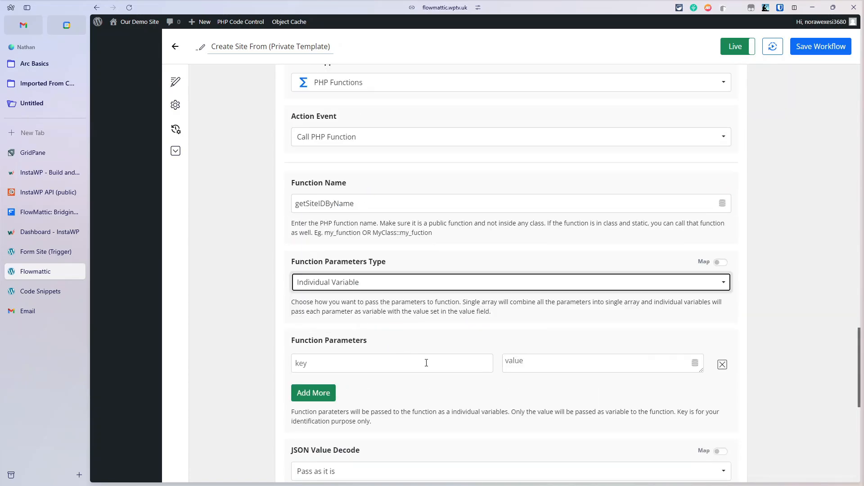
Step: Add parameter keys jsonInput and siteName, copied from the snippet, and expand Delete a Site
click(426, 363)
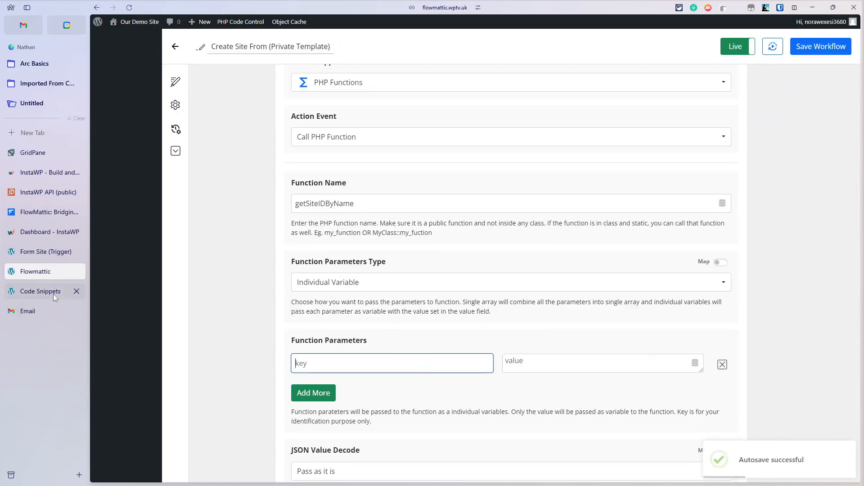
click(40, 291)
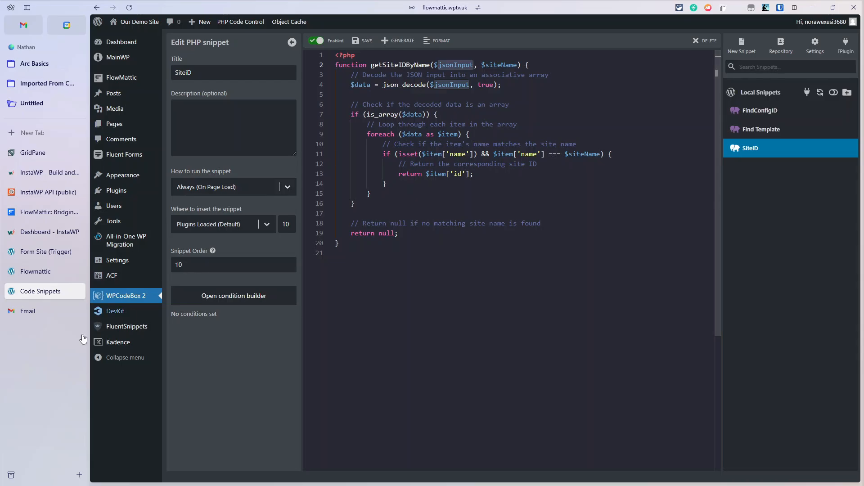
click(28, 272)
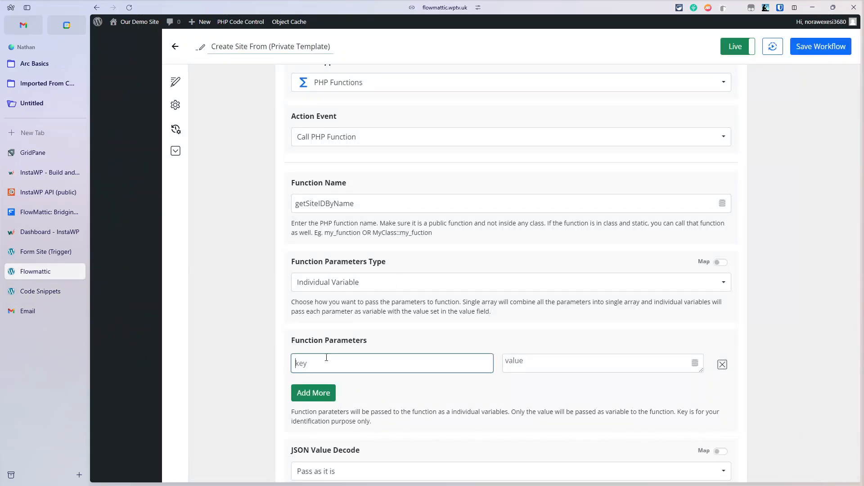
text(jsonInput)
click(314, 393)
click(40, 291)
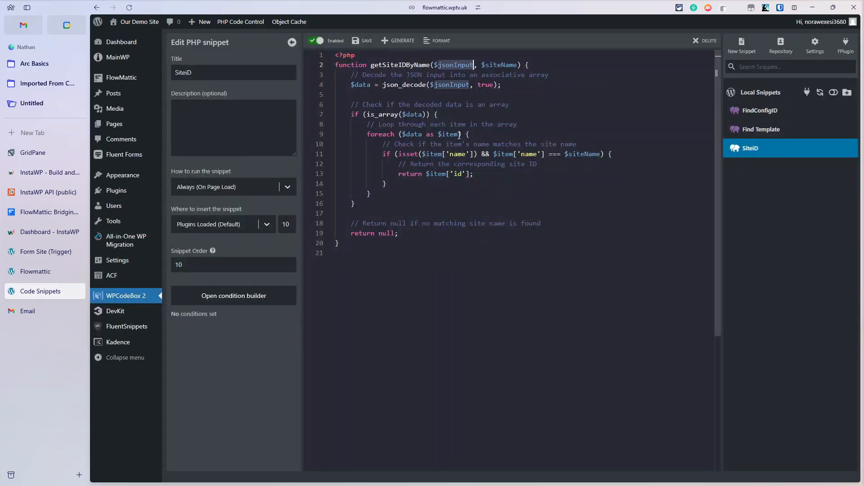
double_click(493, 66)
key(ctrl+c)
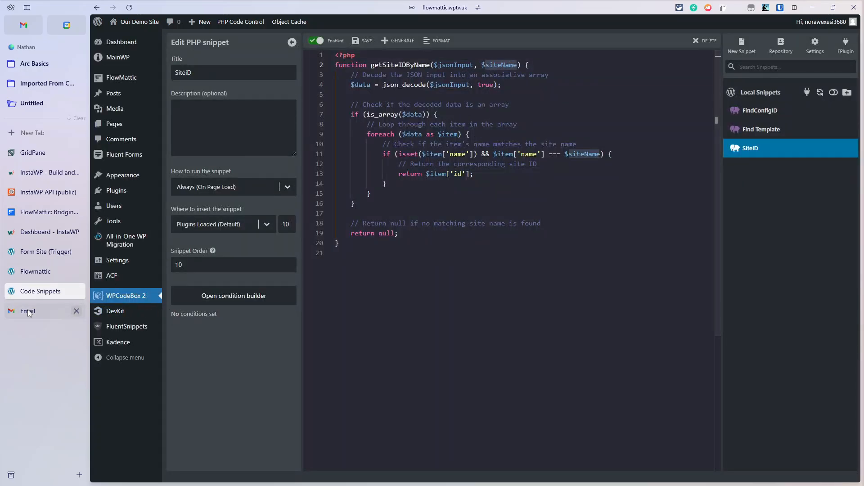
click(30, 275)
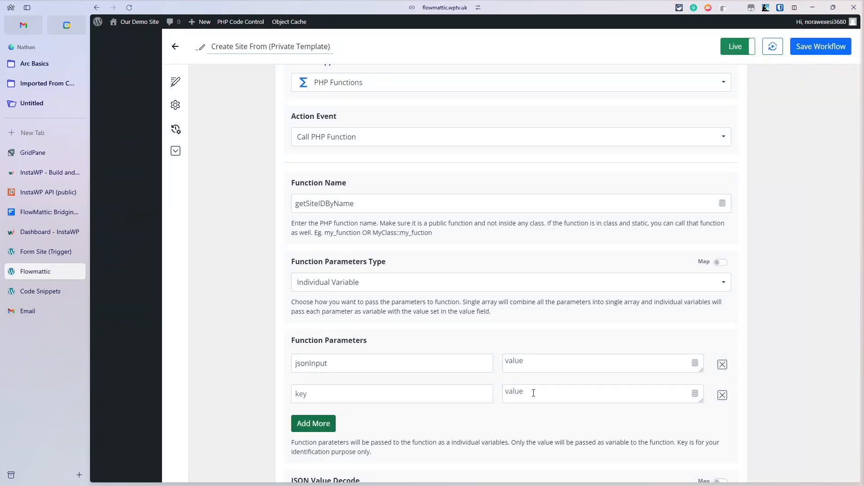
click(408, 395)
key(ctrl+v)
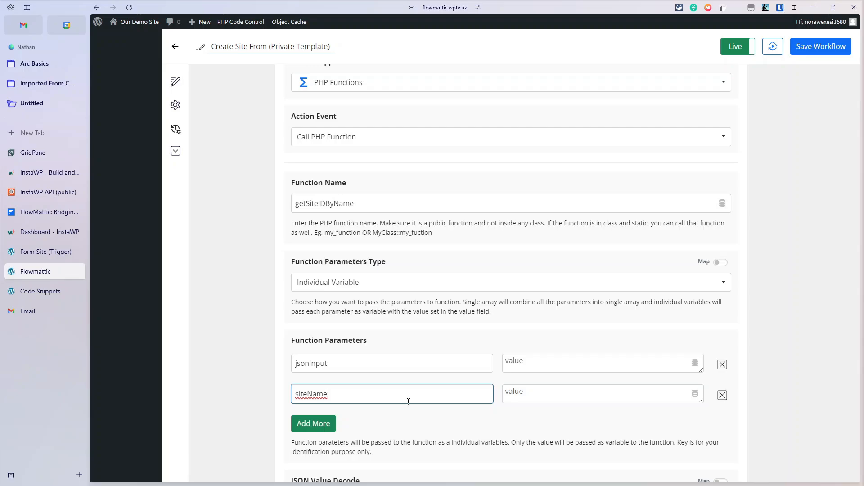
scroll(408, 402, down, 9)
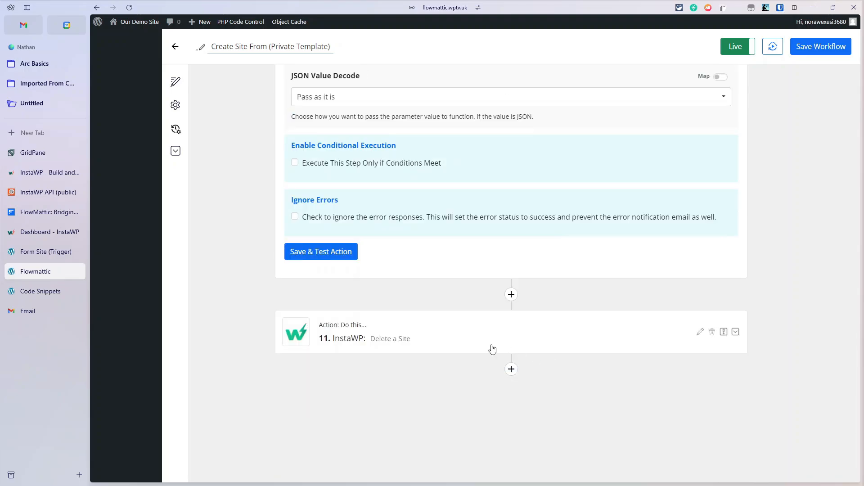
click(493, 350)
Step: Move the site name pretty-jellyfish-abb7b8 from Site Id into the siteName parameter value
drag(391, 273, 222, 274)
key(ctrl+c)
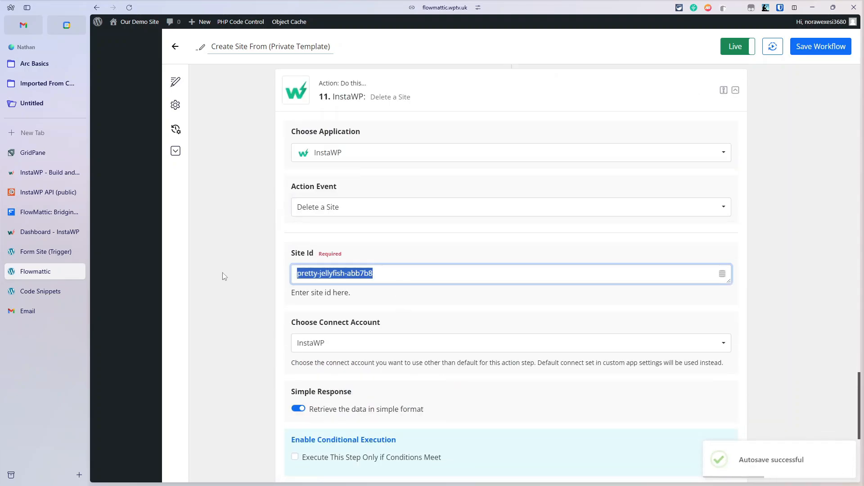
scroll(531, 225, up, 10)
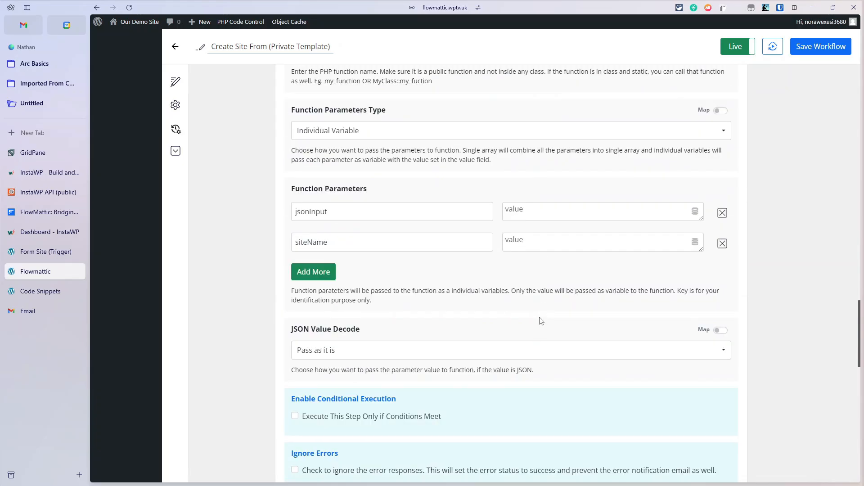
click(529, 242)
key(ctrl+v)
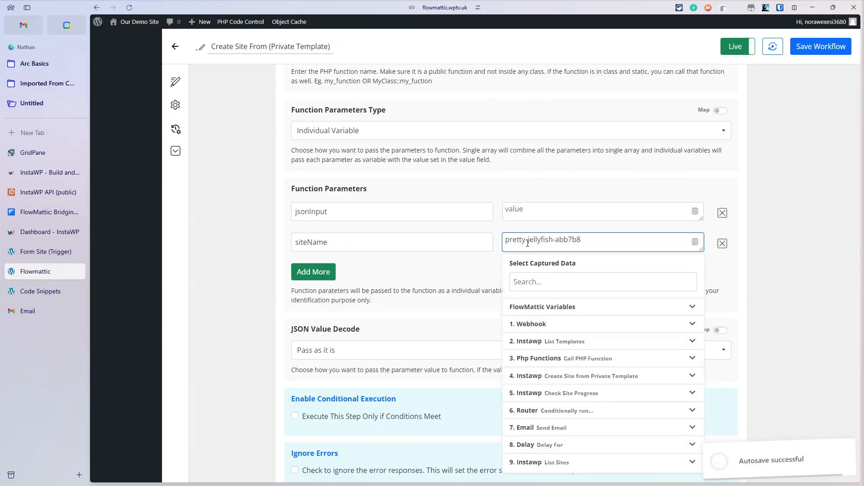
Step: Map 9. Instawp List Sites Data to jsonInput and test, returning site ID 1194602
click(525, 207)
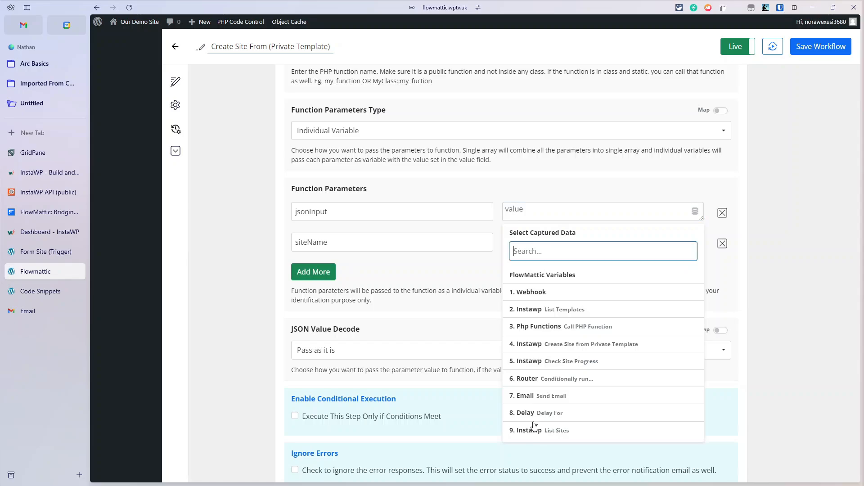
click(621, 430)
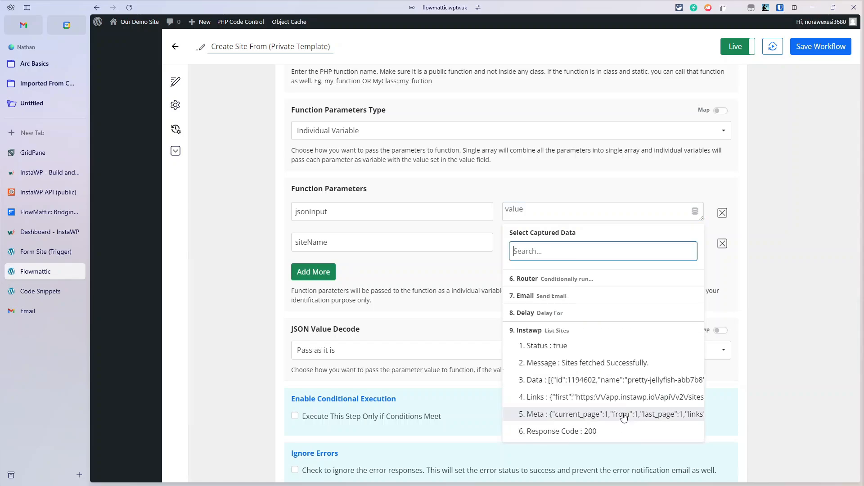
click(619, 382)
scroll(508, 291, down, 4)
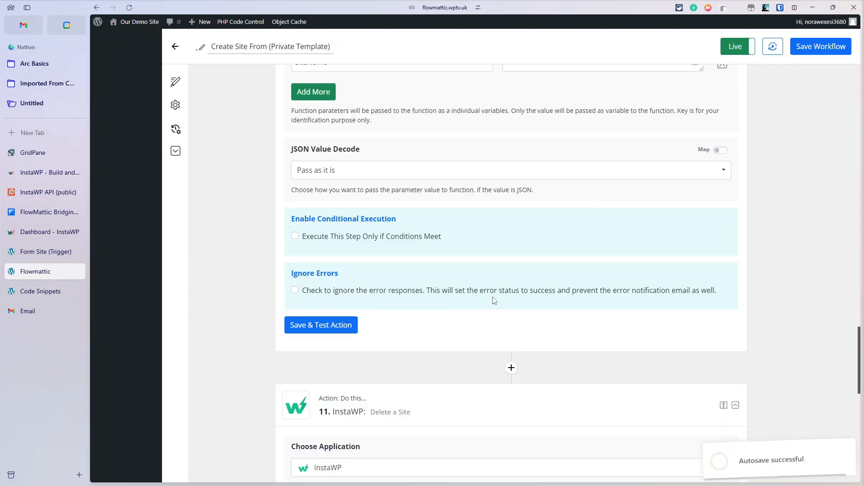
click(299, 331)
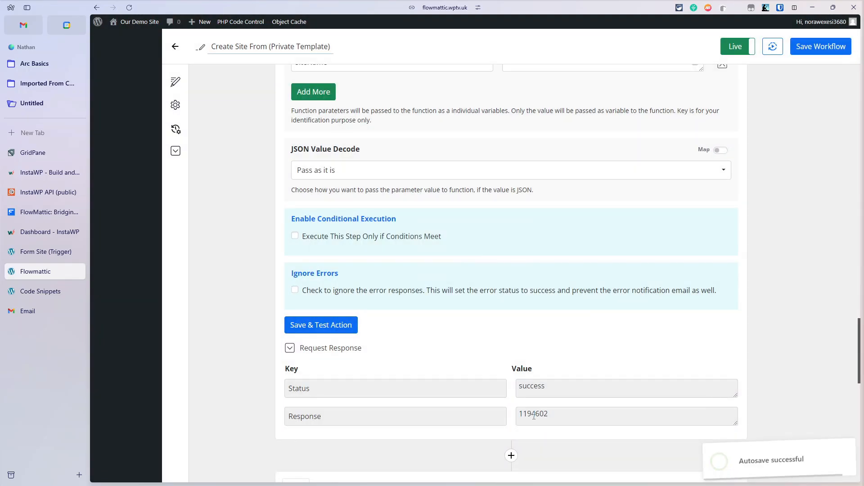
scroll(518, 387, down, 3)
Step: Map 10. Php Functions Response (site ID 1194602) into the Delete a Site step's Site Id
scroll(482, 356, down, 3)
scroll(333, 337, down, 2)
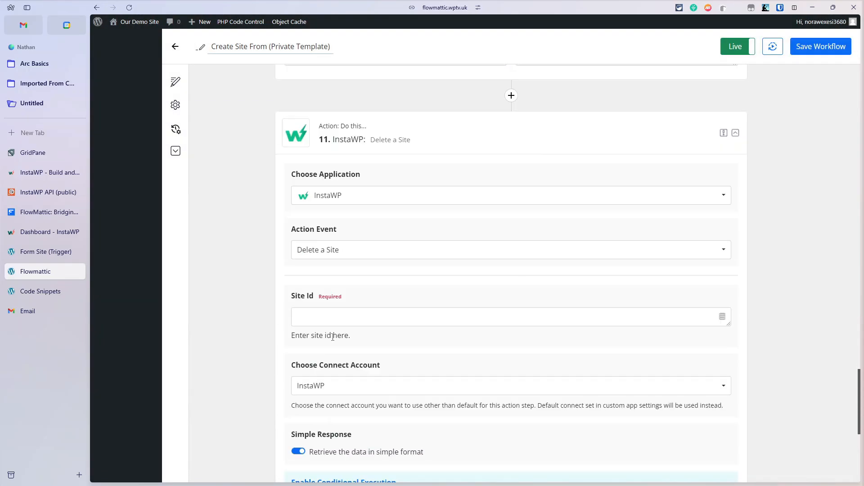
click(722, 316)
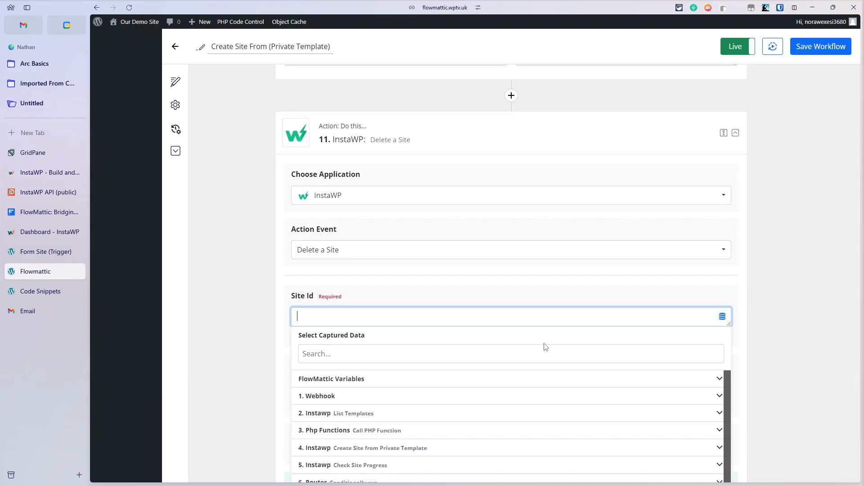
scroll(473, 382, down, 4)
scroll(473, 382, up, 1)
click(350, 397)
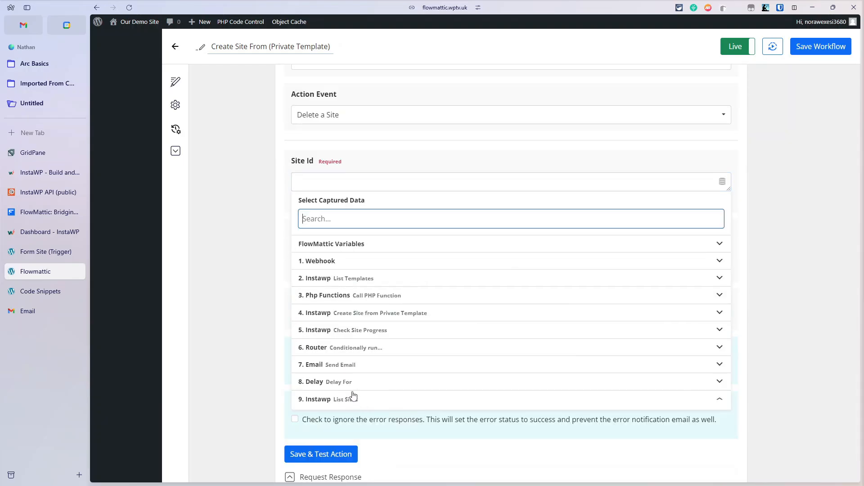
scroll(396, 374, down, 2)
scroll(396, 374, up, 2)
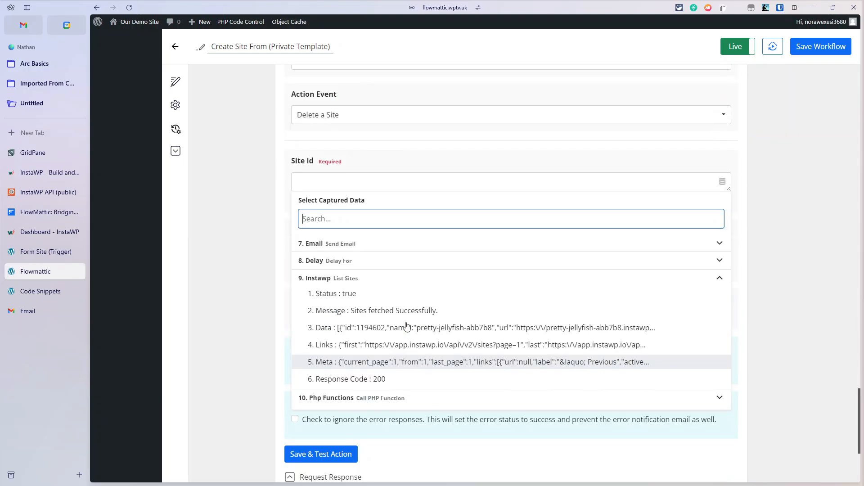
scroll(378, 367, down, 4)
click(368, 220)
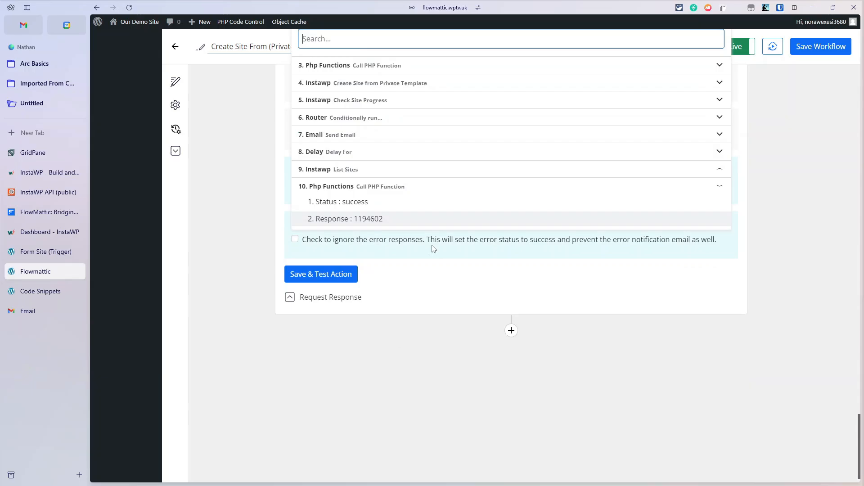
click(385, 219)
Step: Test the Delete a Site step, getting 'Site deletion work in progress', and go to the InstaWP dashboard
click(321, 275)
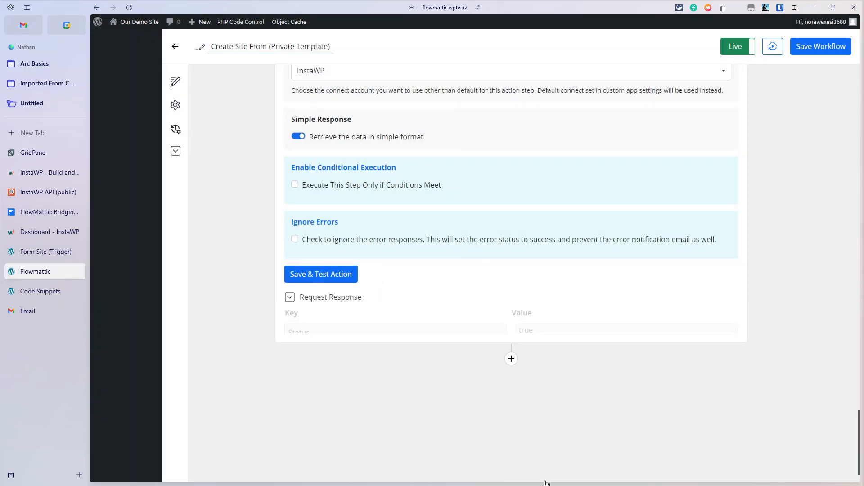
scroll(545, 482, down, 15)
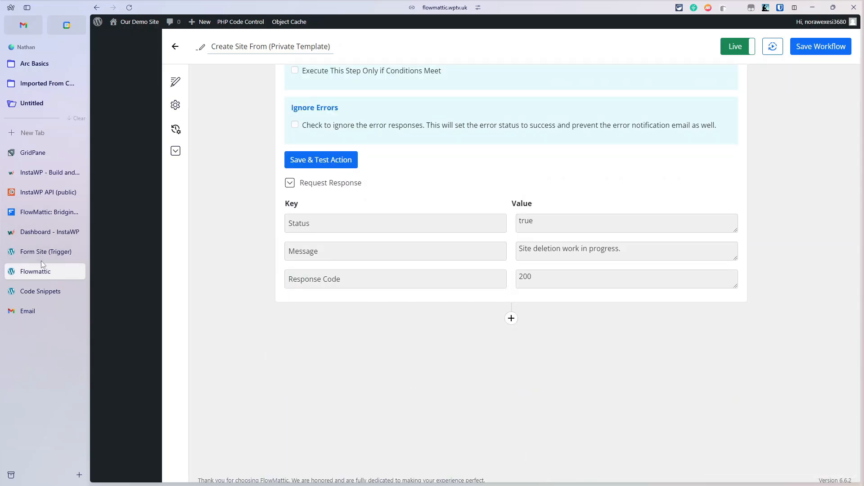
click(31, 234)
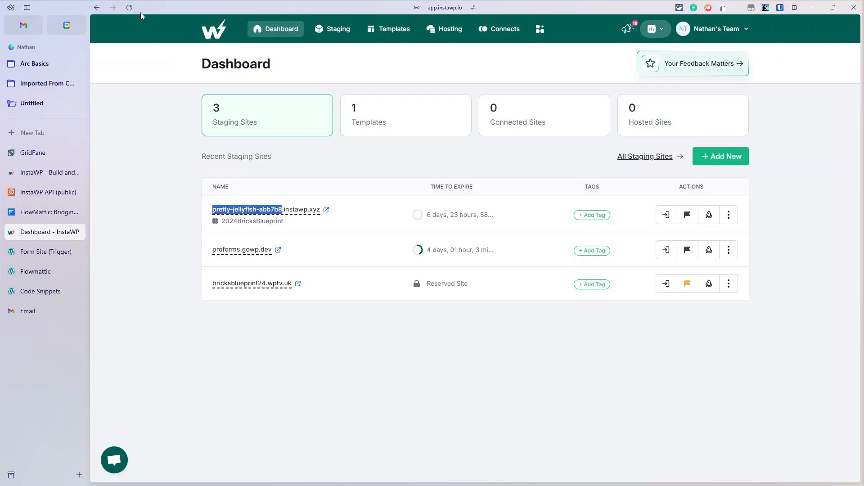
Step: Reload the InstaWP dashboard to confirm pretty-jellyfish-abb7b8 is gone, leaving 2 staging sites
key(ctrl+r)
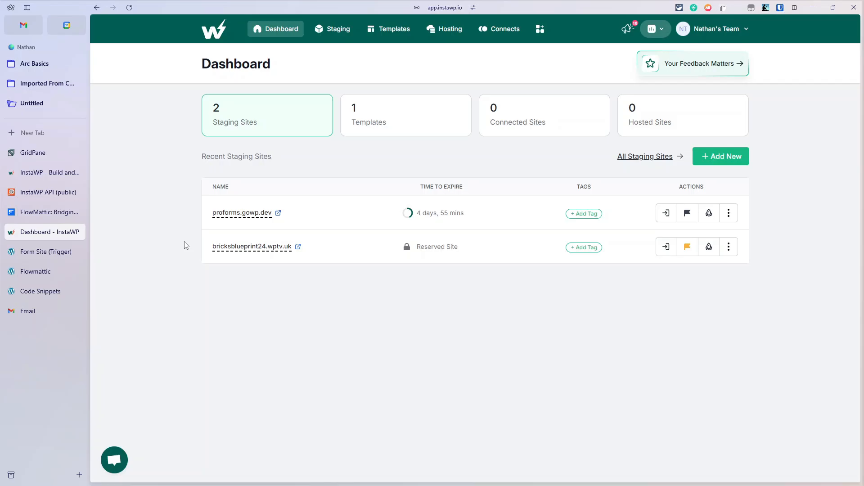
click(54, 274)
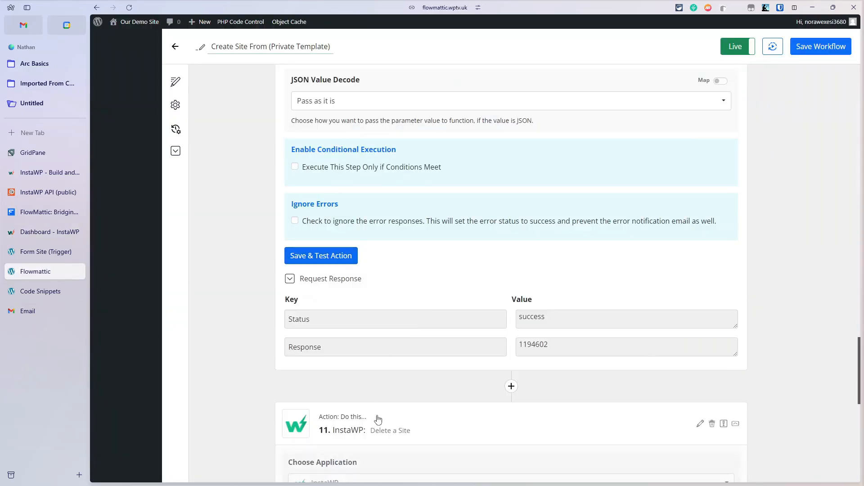
Step: Review the workflow with step 10 collapsed, then view the instawp.com and flowmattic.com homepages
scroll(388, 240, up, 11)
scroll(388, 239, up, 5)
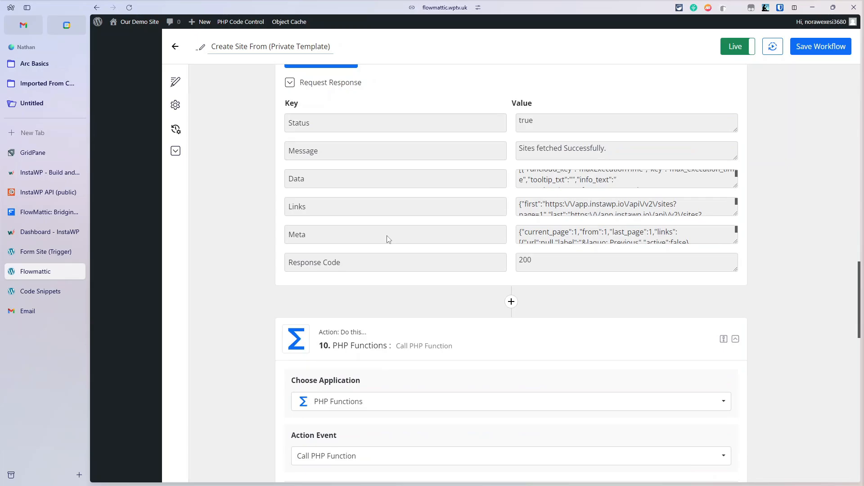
click(461, 336)
scroll(424, 303, up, 7)
scroll(448, 170, up, 2)
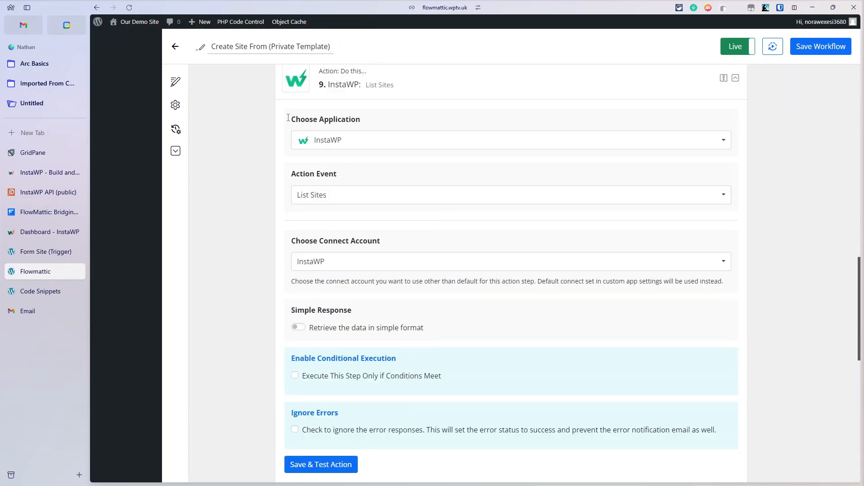
click(46, 174)
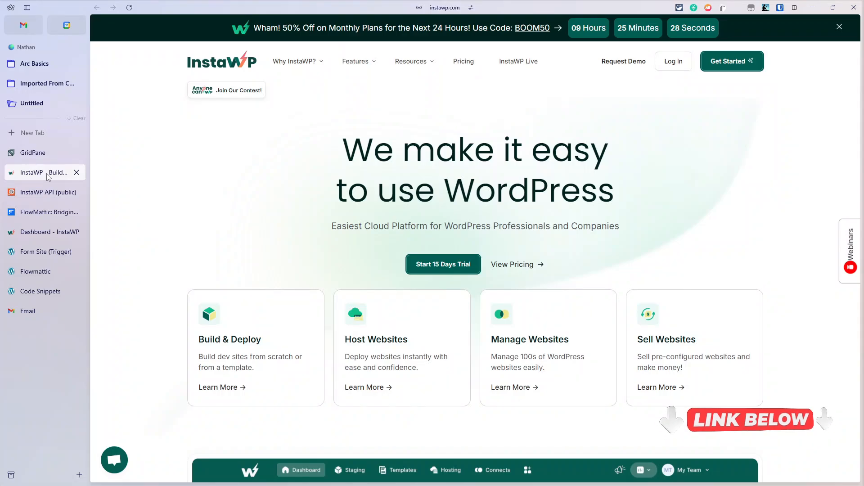
click(43, 212)
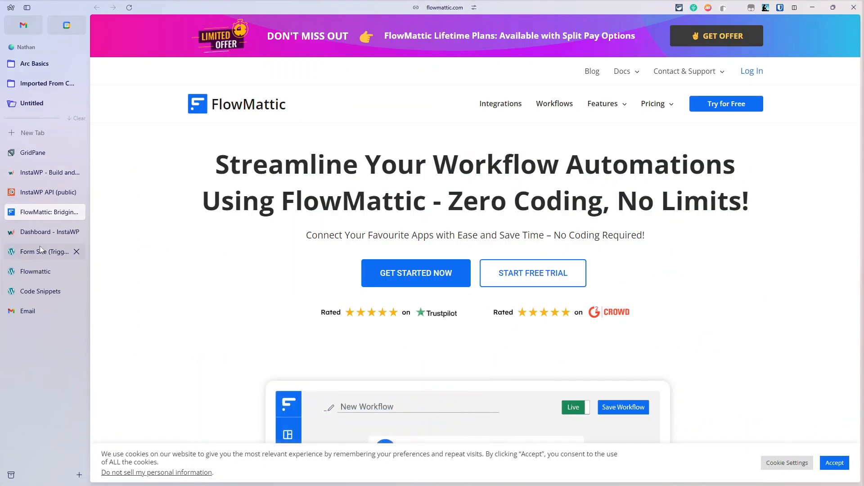